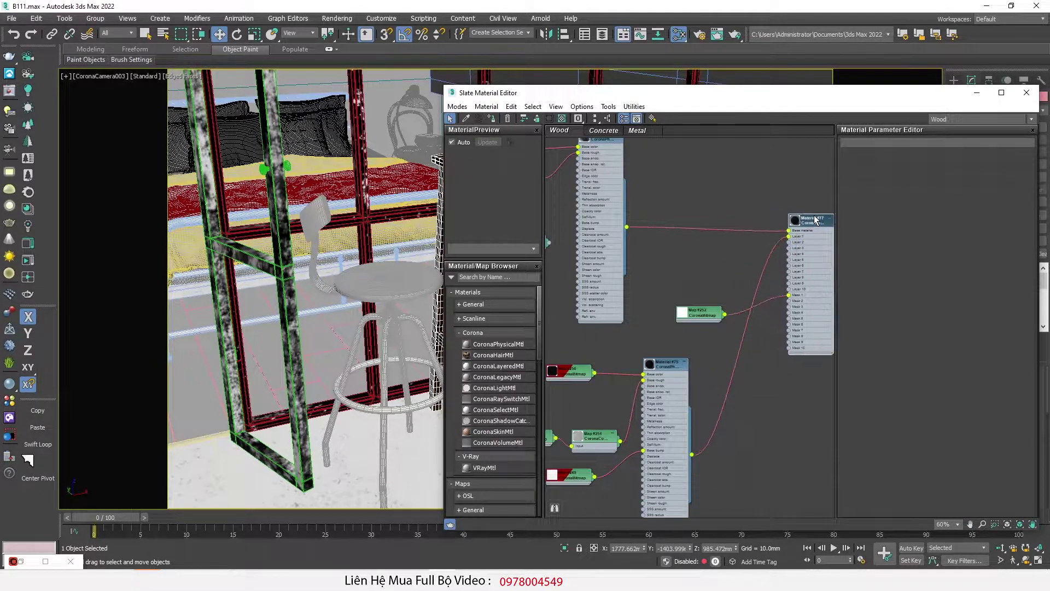
Add a new CoronaPhysicalMtl below the existing node tree and place a copy of the bump bitmap node beside it.
scroll(775, 313, "down", 5)
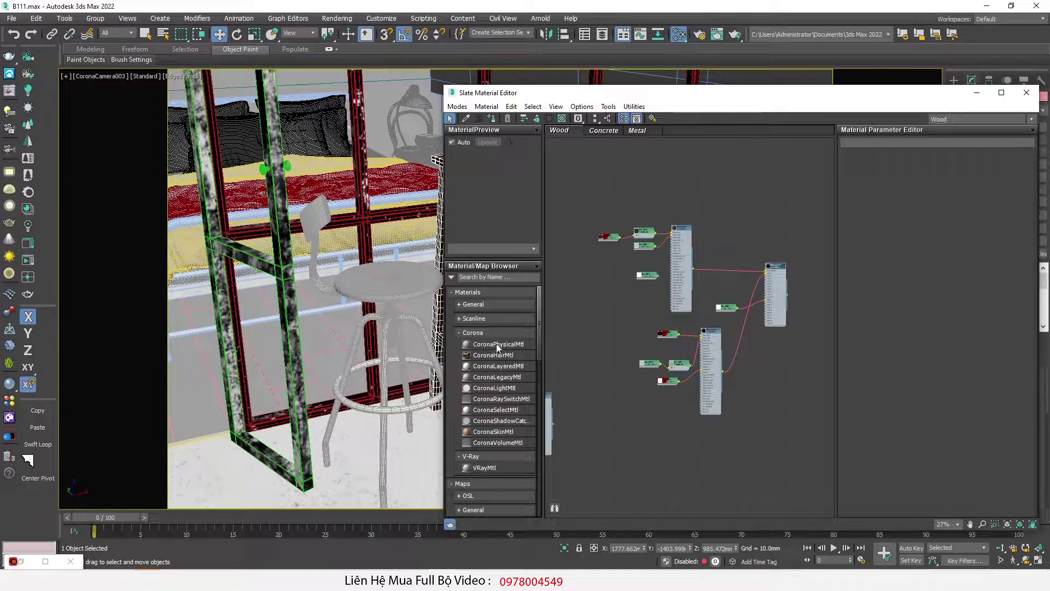
left_click_drag(696, 422, 743, 415)
scroll(700, 425, "up", 5)
left_click_drag(619, 306, 641, 445, "shift")
Load plaster_wall_5.jpg from the Map Tuong Cu folder into the copied bitmap and connect it to the new material's Base color.
left_click_drag(3, 129, 114, 61)
scroll(277, 152, "down", 1)
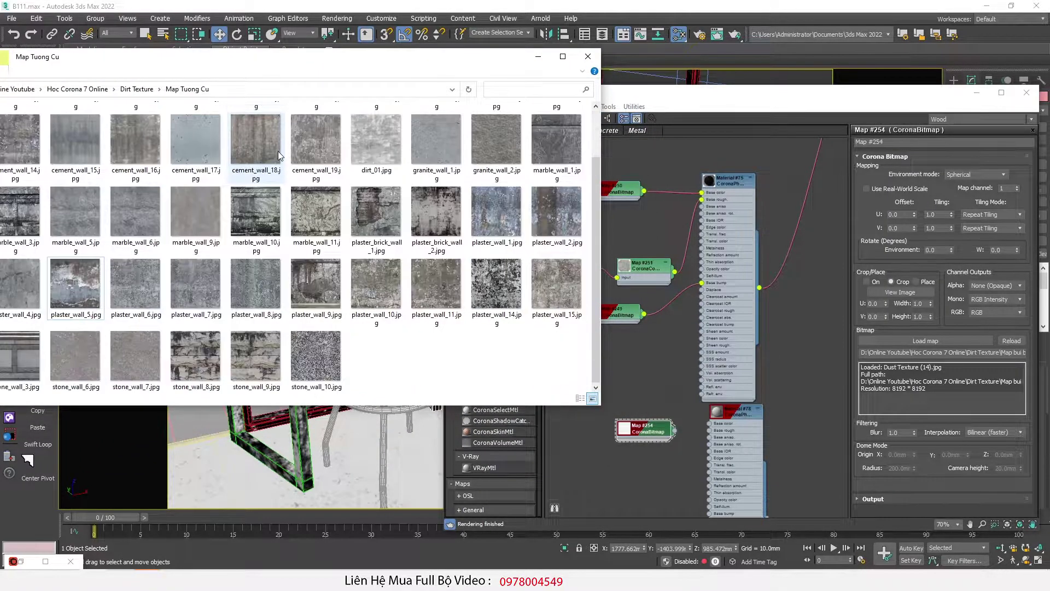
double_click(61, 283)
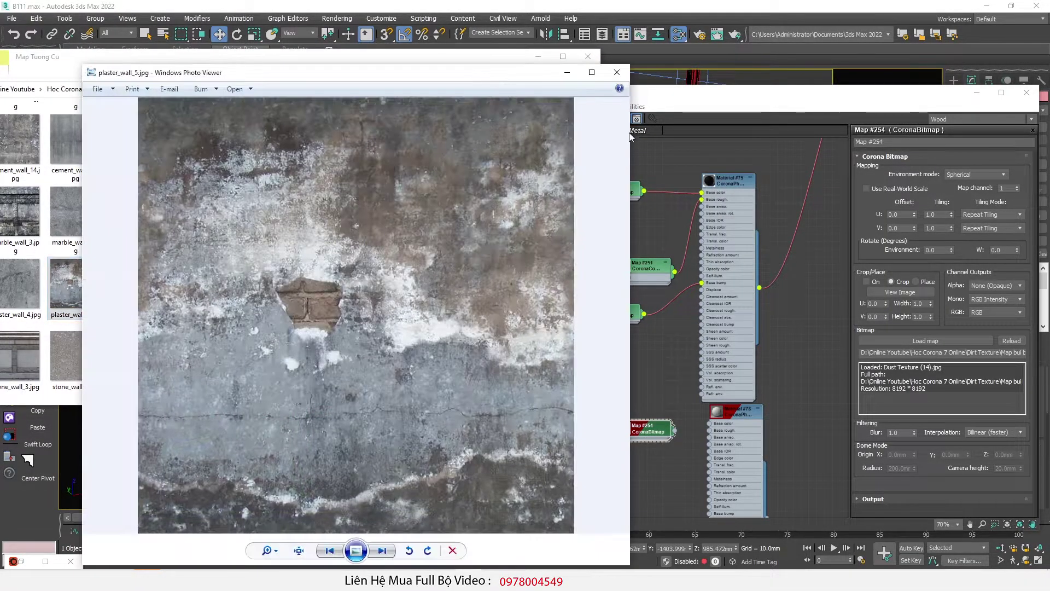
left_click(616, 73)
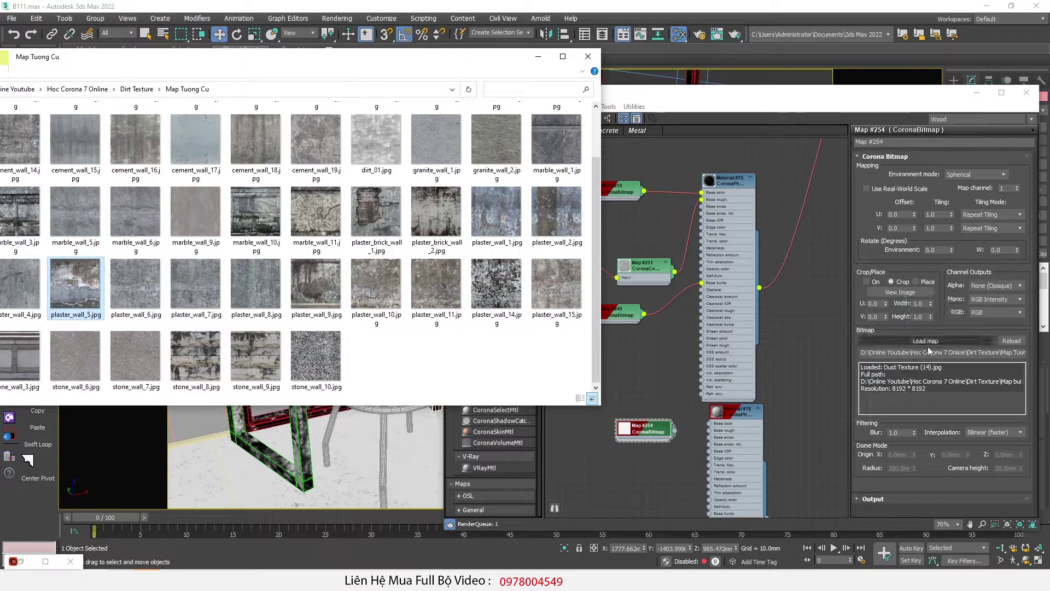
left_click(769, 424)
scroll(706, 427, "up", 3)
scroll(711, 420, "down", 3)
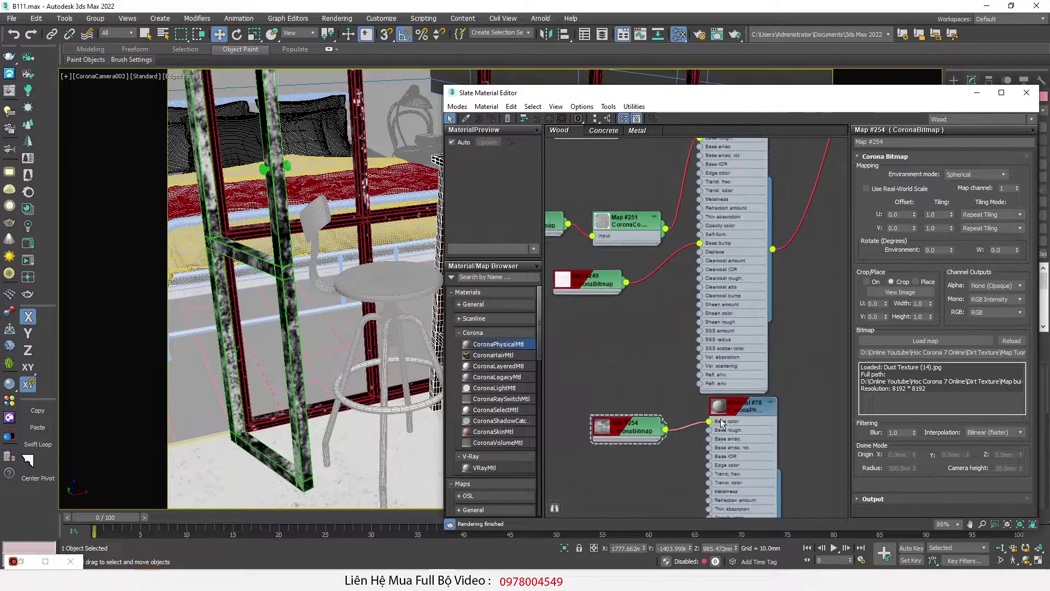
Collapse the physical material nodes and connect the new plaster material to Layer 2 of the layered material.
left_click(707, 251)
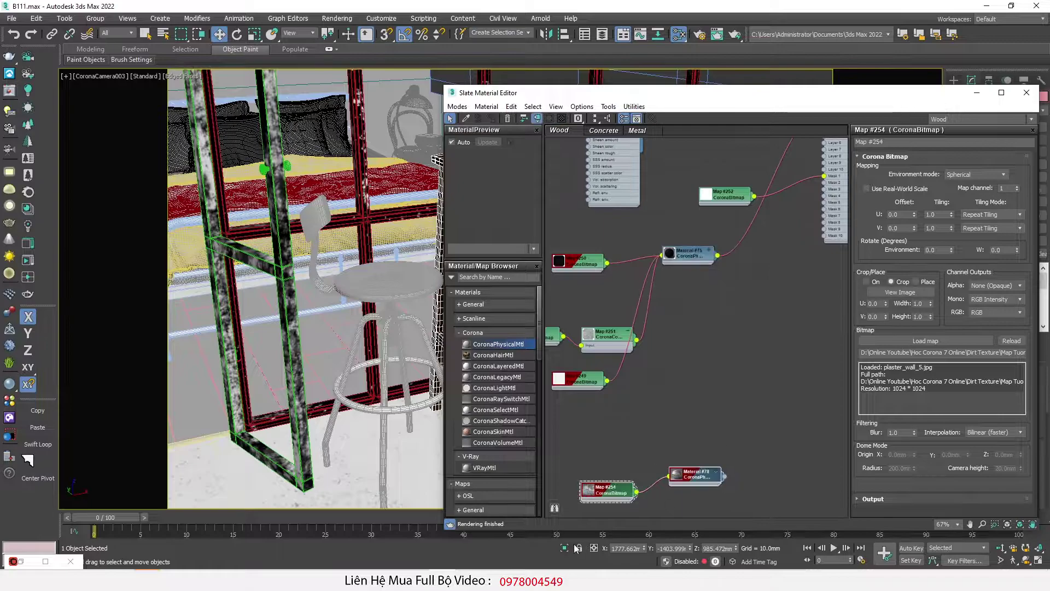
left_click_drag(688, 471, 688, 396, "ctrl+alt")
middle_click_drag(757, 363, 691, 458)
scroll(690, 458, "down", 1)
scroll(690, 458, "up", 1)
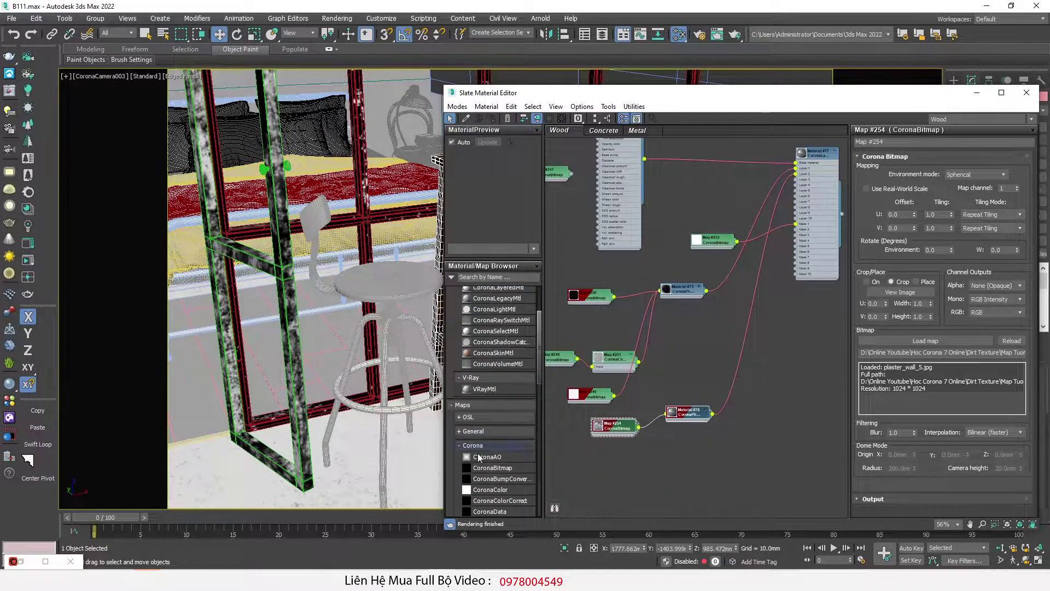
Add a CoronaAO map near the layered material and duplicate the Mask 1 bitmap node beside it.
left_click_drag(479, 456, 776, 366)
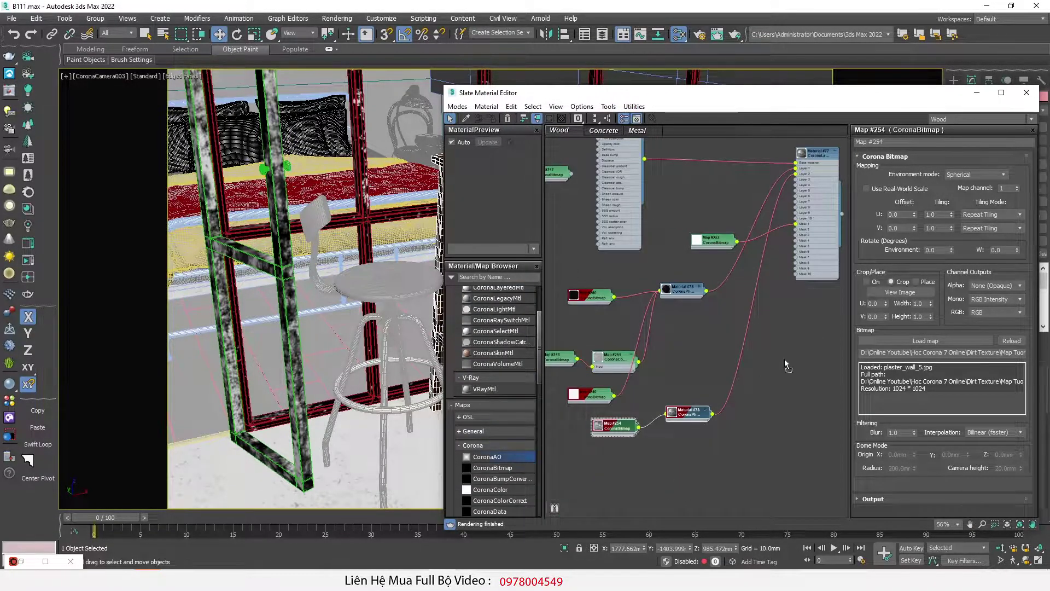
left_click_drag(777, 305, 783, 312)
scroll(736, 231, "up", 2)
middle_click_drag(736, 231, 675, 271)
left_click_drag(652, 239, 601, 334)
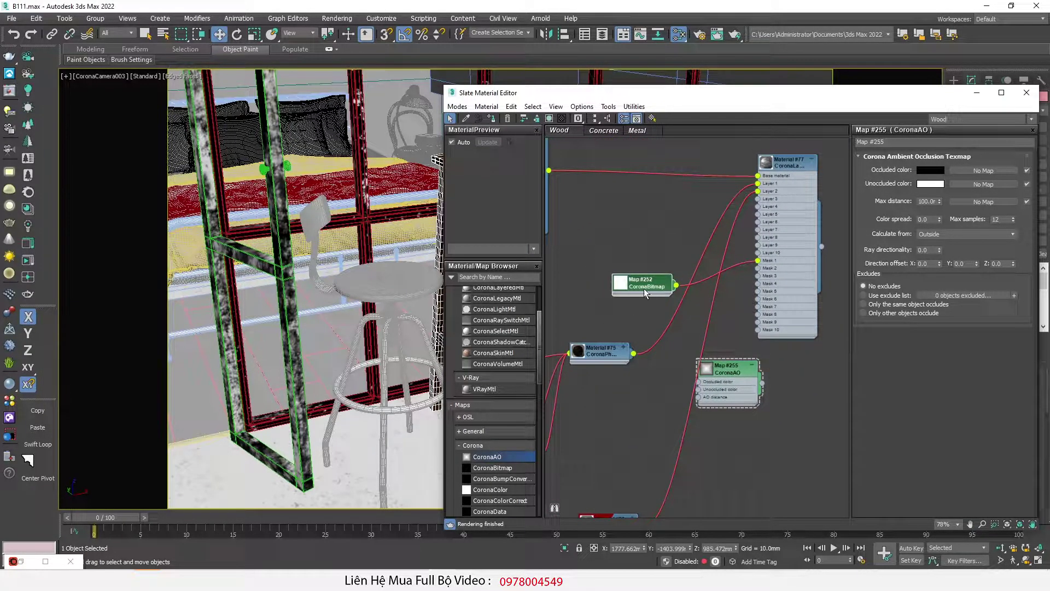
left_click_drag(629, 400, 633, 408)
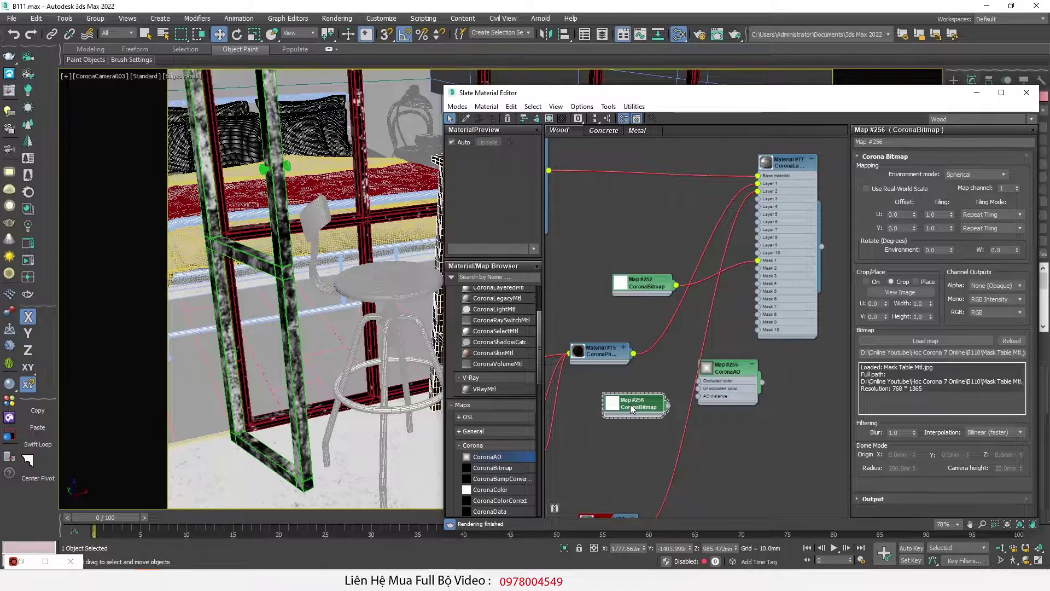
Load DirtTexture (9).png from the Dirt Texture folder into the duplicated mask bitmap.
key("alt+Tab")
scroll(364, 256, "up", 5)
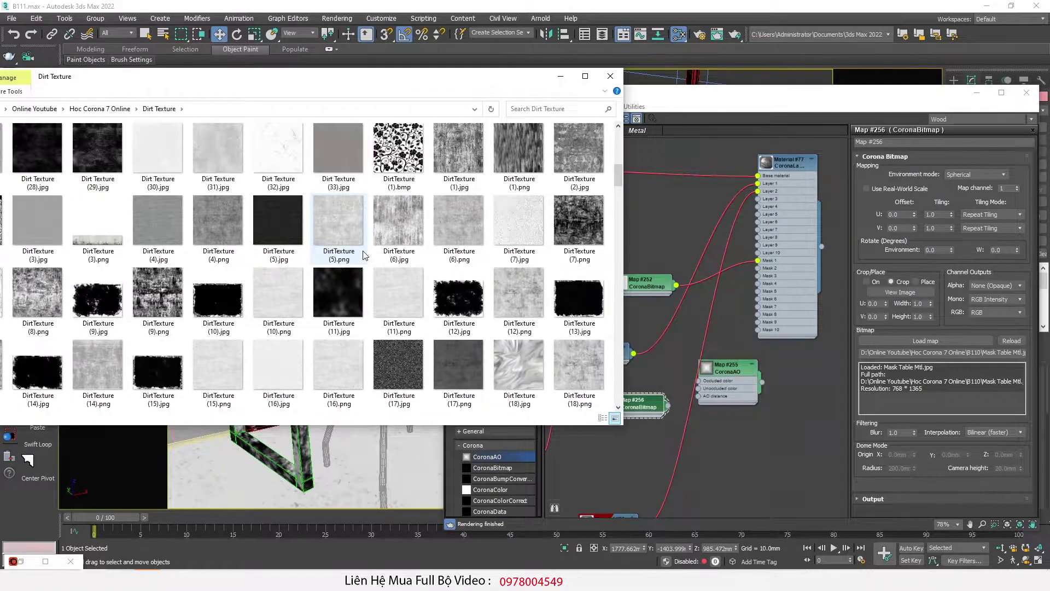
left_click(182, 296)
double_click(158, 292)
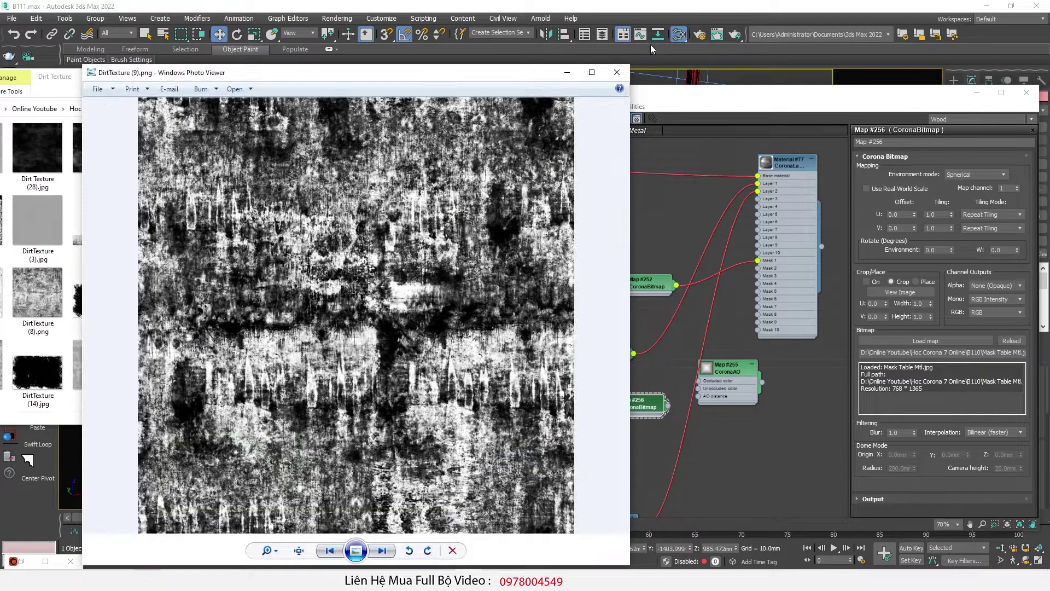
left_click(627, 74)
left_click_drag(162, 289, 930, 342)
left_click(809, 349)
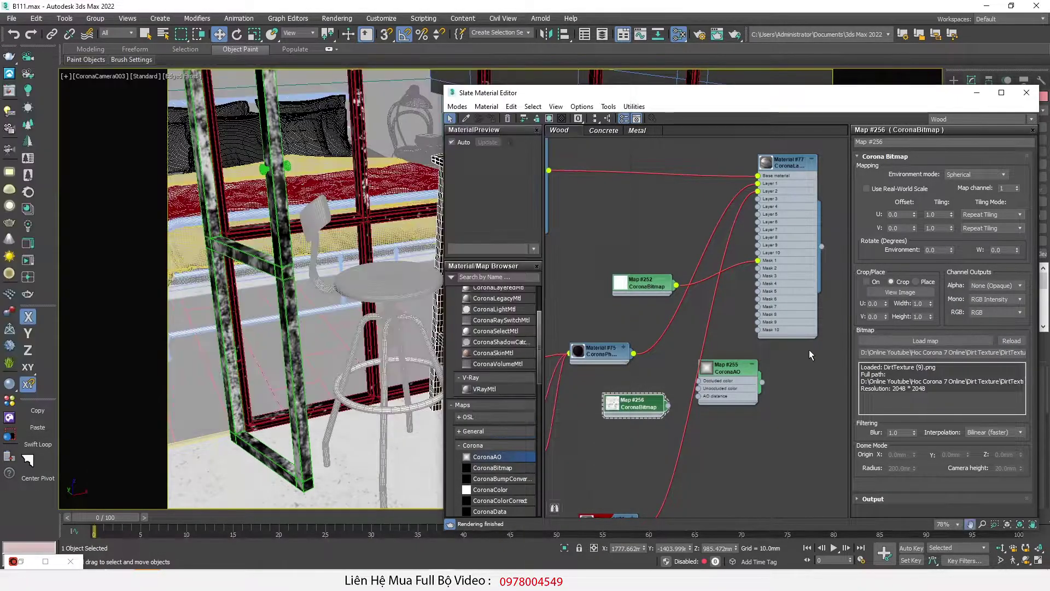
Turn off Invert in the dirt bitmap's output settings.
scroll(809, 349, "up", 3)
left_click(892, 498)
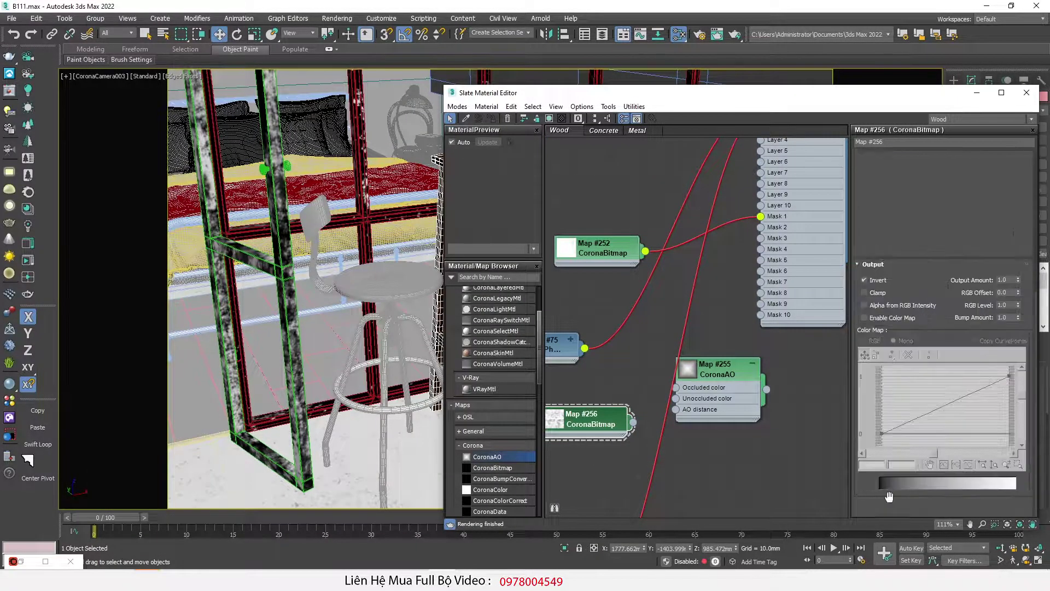
left_click_drag(909, 286, 914, 479)
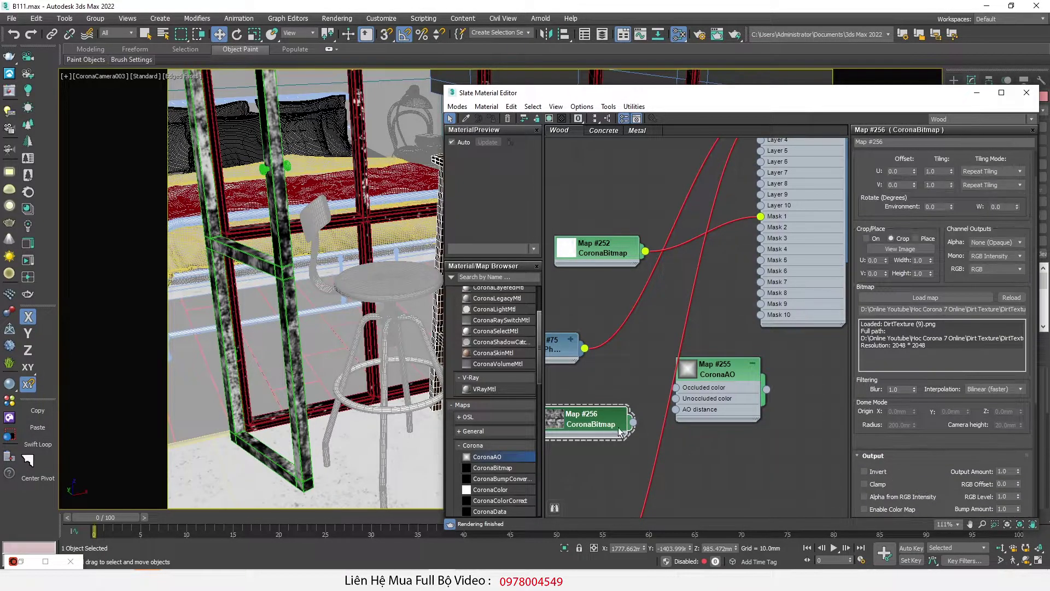
Connect the dirt bitmap to the CoronaAO map's AO distance and the CoronaAO map to Mask 2 of the layered material.
left_click_drag(691, 417, 687, 412)
scroll(705, 428, "down", 3)
scroll(714, 462, "up", 1)
left_click_drag(717, 447, 713, 316)
Set the CoronaAO occluded color to white and unoccluded color to black, and start an interactive render in a smaller window.
double_click(679, 441)
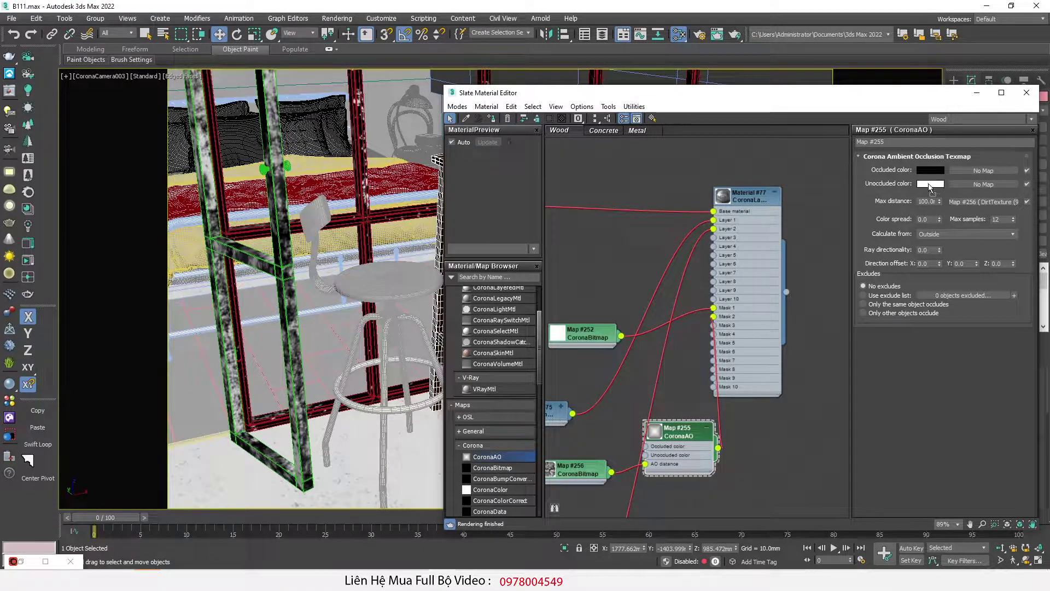
double_click(750, 196)
left_click(717, 34)
left_click_drag(404, 37, 401, 22)
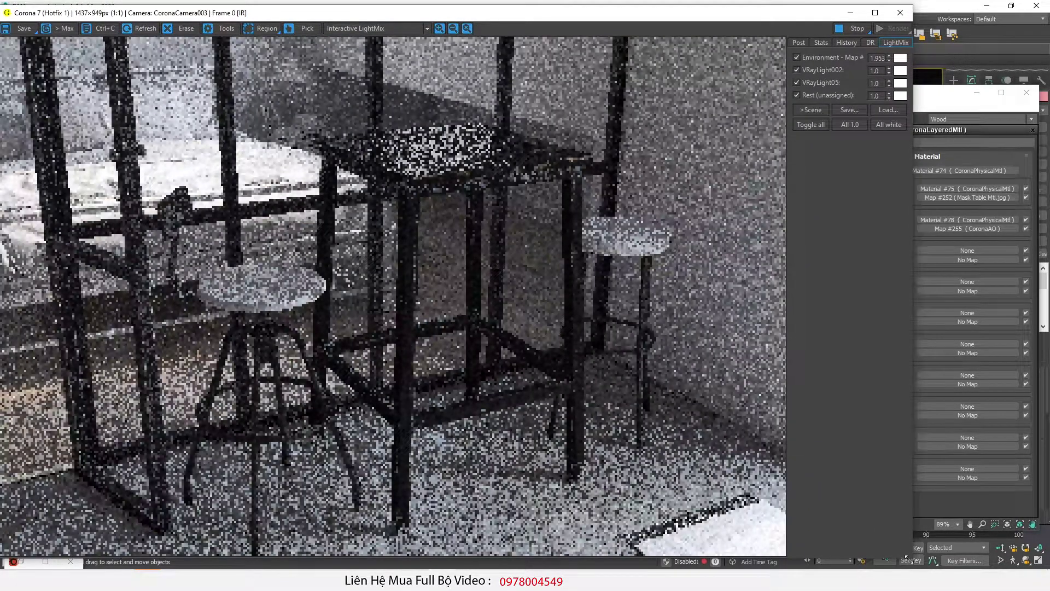
left_click_drag(911, 560, 652, 547)
Set the plaster_wall_5.jpg bitmap's map channel to 2.
scroll(618, 437, "down", 2)
middle_click_drag(618, 437, 762, 280)
scroll(635, 413, "up", 1)
double_click(625, 435)
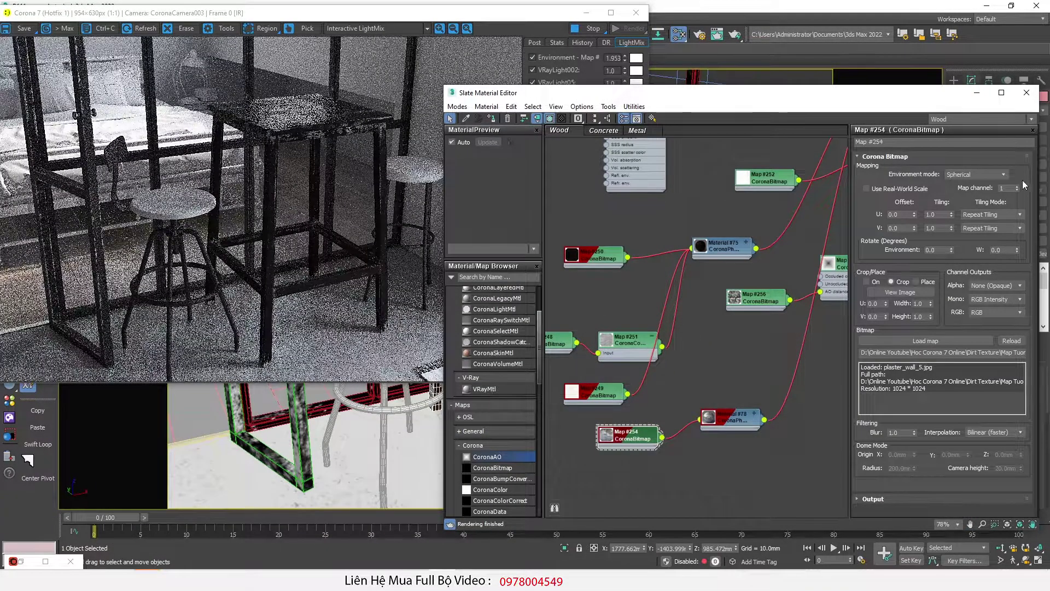
type("2")
key("Return")
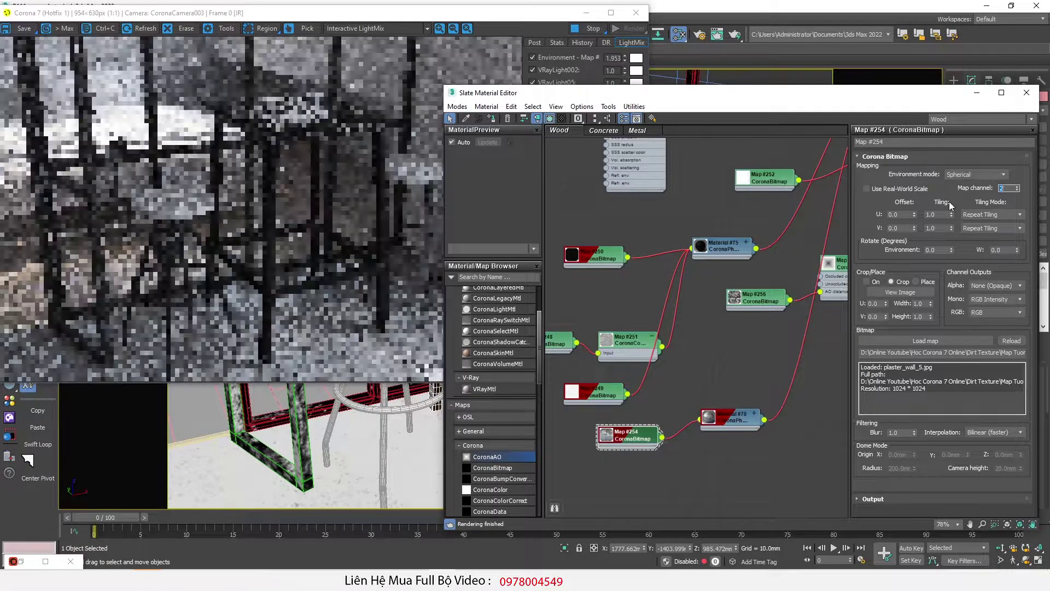
Set the DirtTexture (9).png bitmap's map channel to 2.
double_click(753, 299)
middle_click_drag(752, 316, 702, 361)
scroll(812, 323, "up", 2)
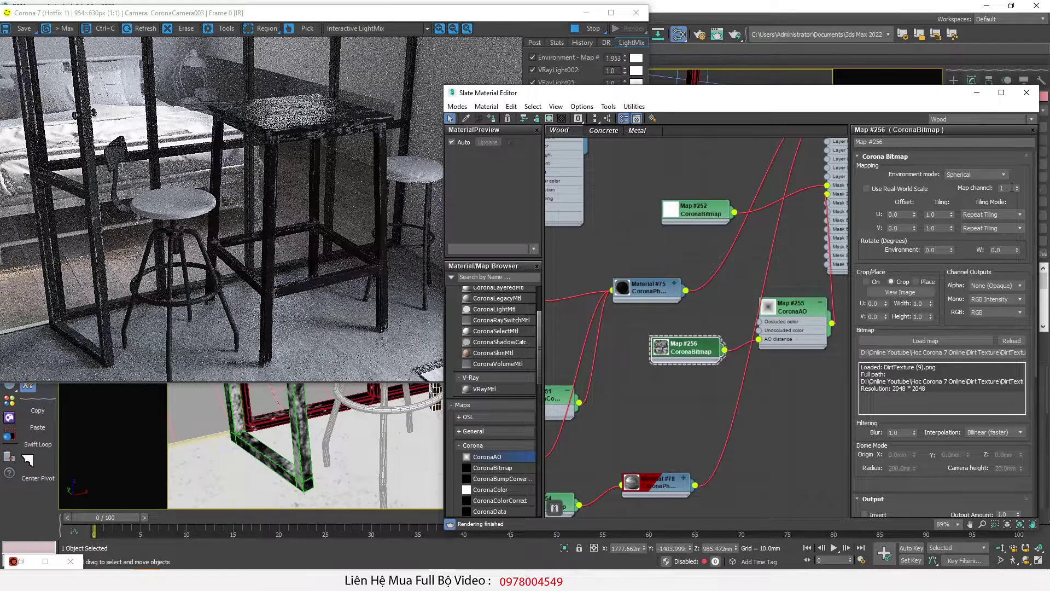
scroll(752, 316, "down", 2)
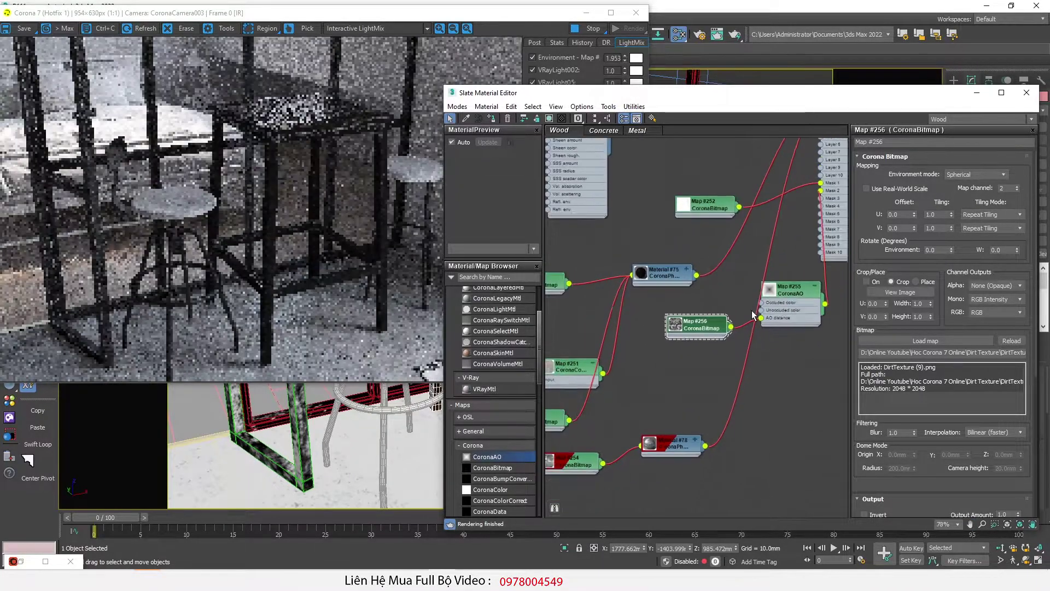
Add a UVW Map modifier to the tall square table with Box mapping on map channel 2.
left_click_drag(767, 95, 580, 397)
left_click_drag(564, 11, 352, 198)
left_click(611, 182)
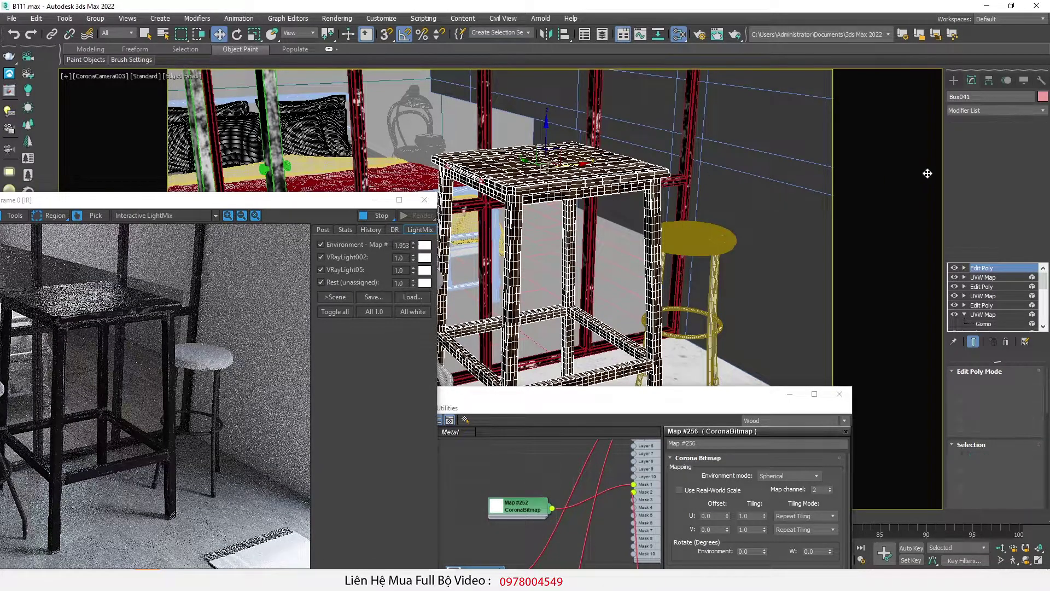
left_click(1020, 129)
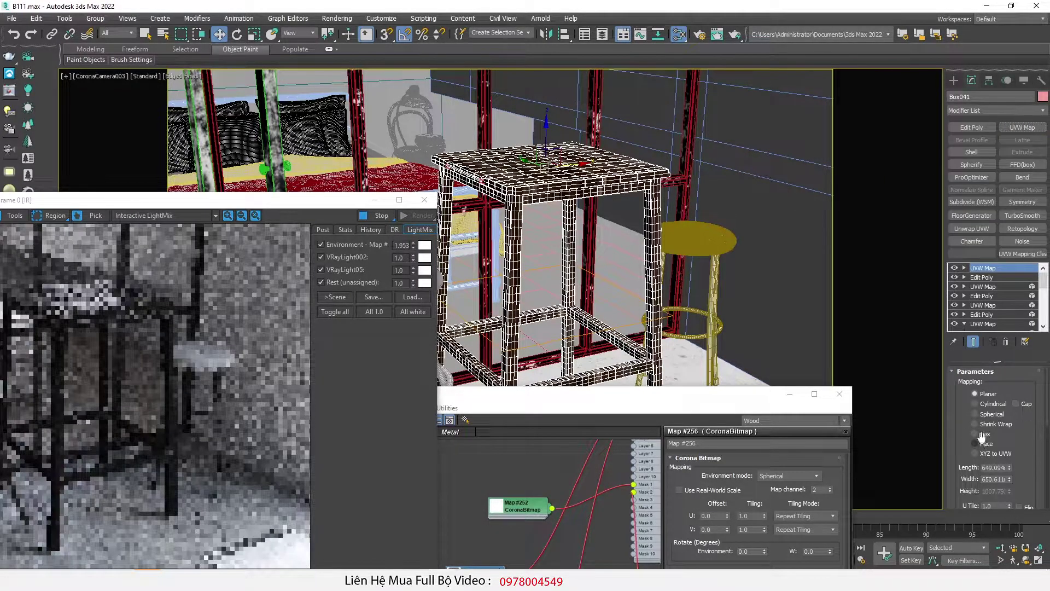
left_click(982, 434)
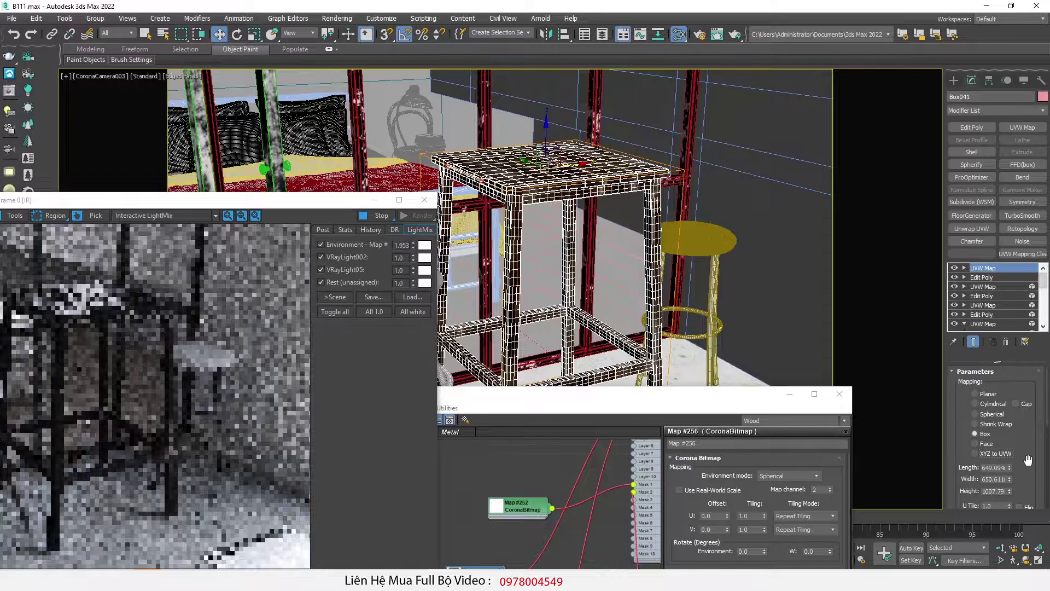
scroll(1025, 342, "down", 4)
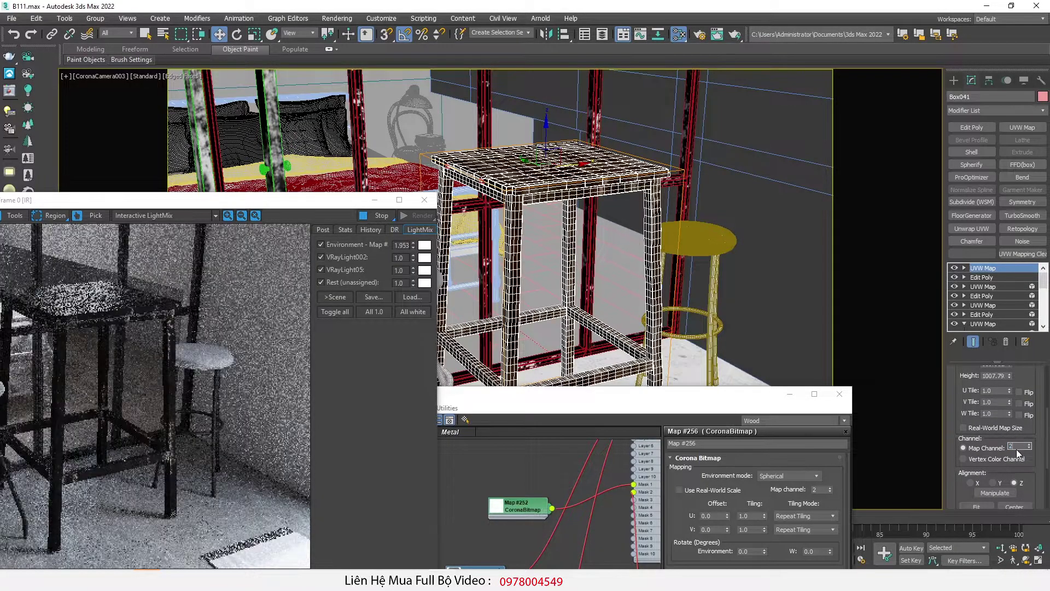
type("2")
key("Return")
scroll(993, 455, "up", 3)
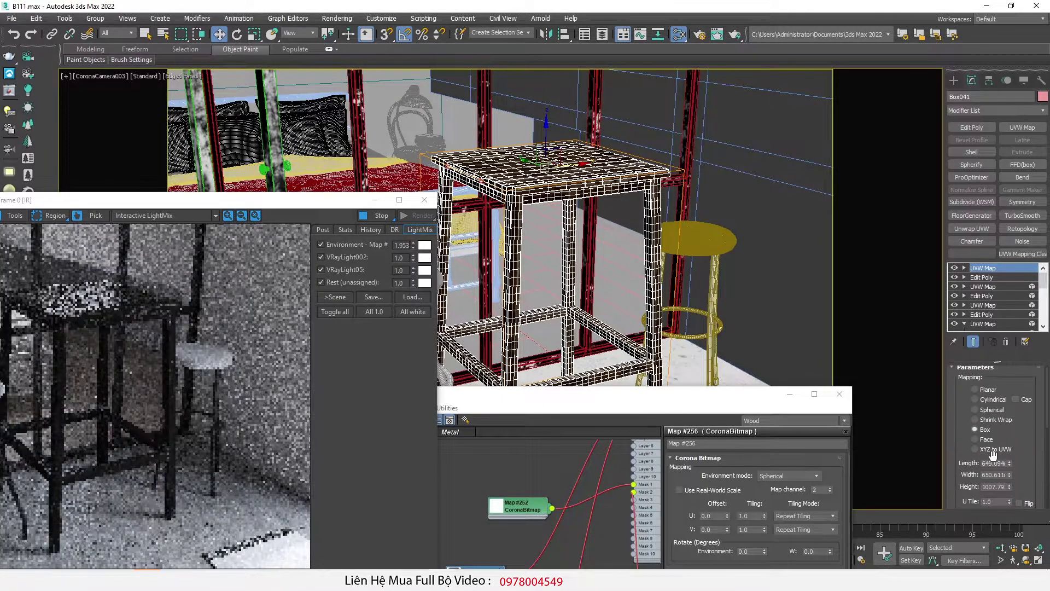
Set the table's UVW Map length, width and height to 600 mm each.
double_click(995, 462)
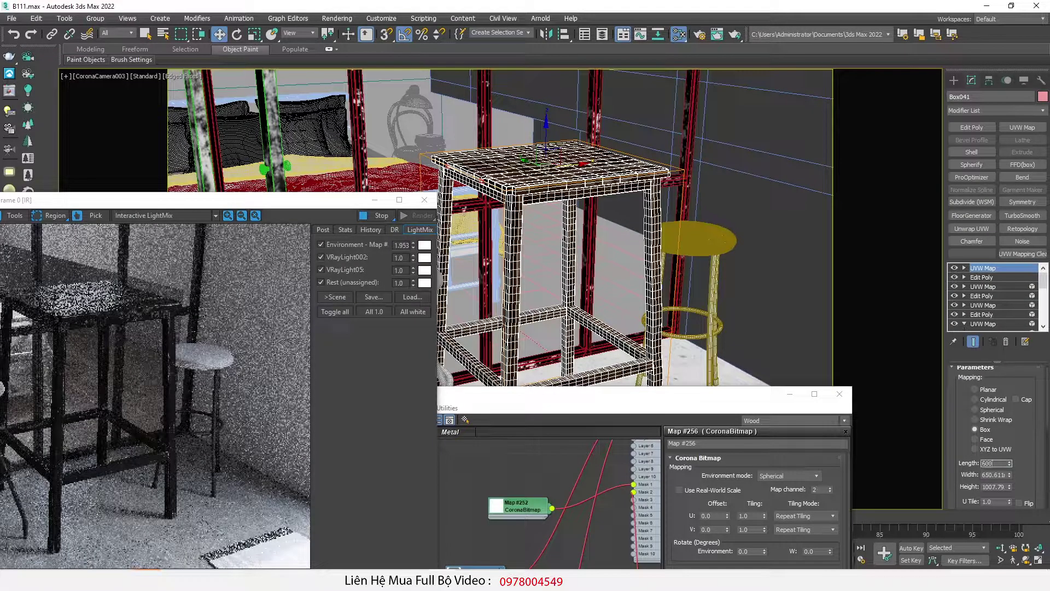
key("Tab")
type("600")
key("Tab")
type("600")
key("Return")
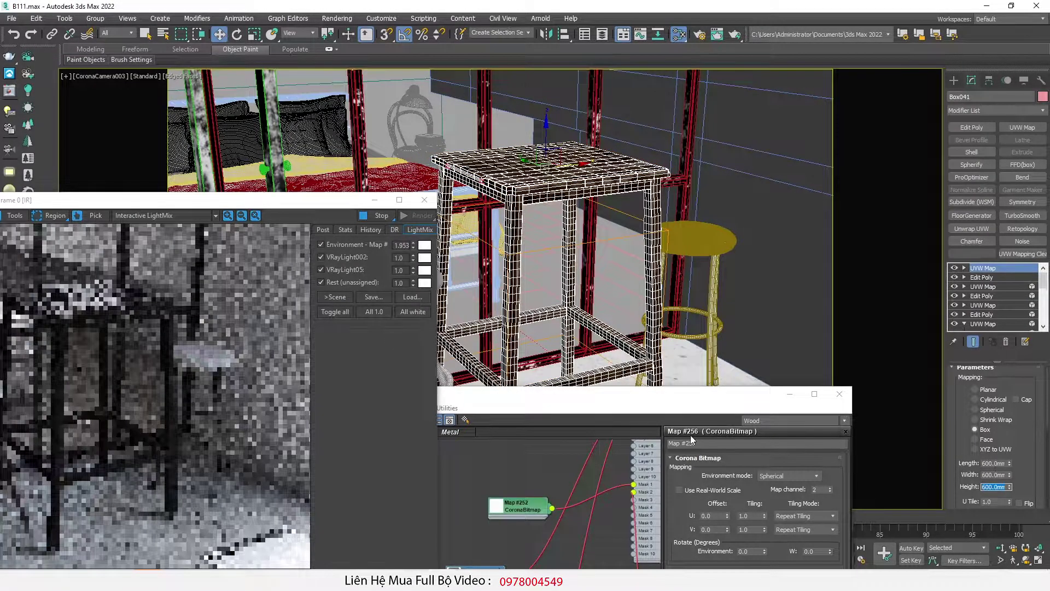
Set the CoronaAO map's max distance to 10 mm.
double_click(656, 398)
middle_click_drag(639, 372, 672, 433)
left_click_drag(233, 208, 502, 110)
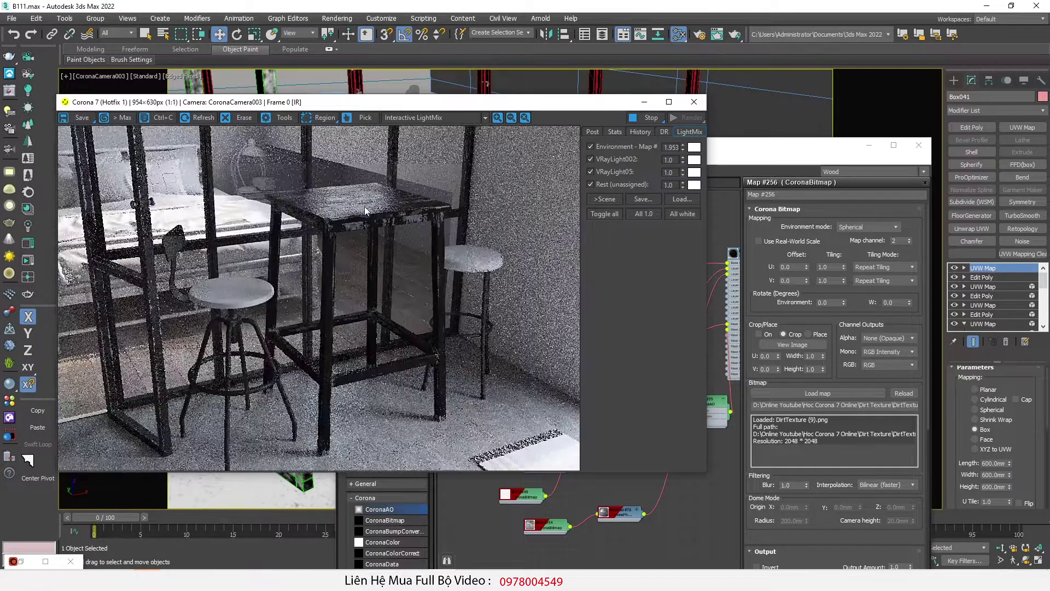
left_click_drag(616, 105, 476, 100)
middle_click_drag(720, 411, 682, 396)
scroll(682, 396, "up", 3)
double_click(676, 388)
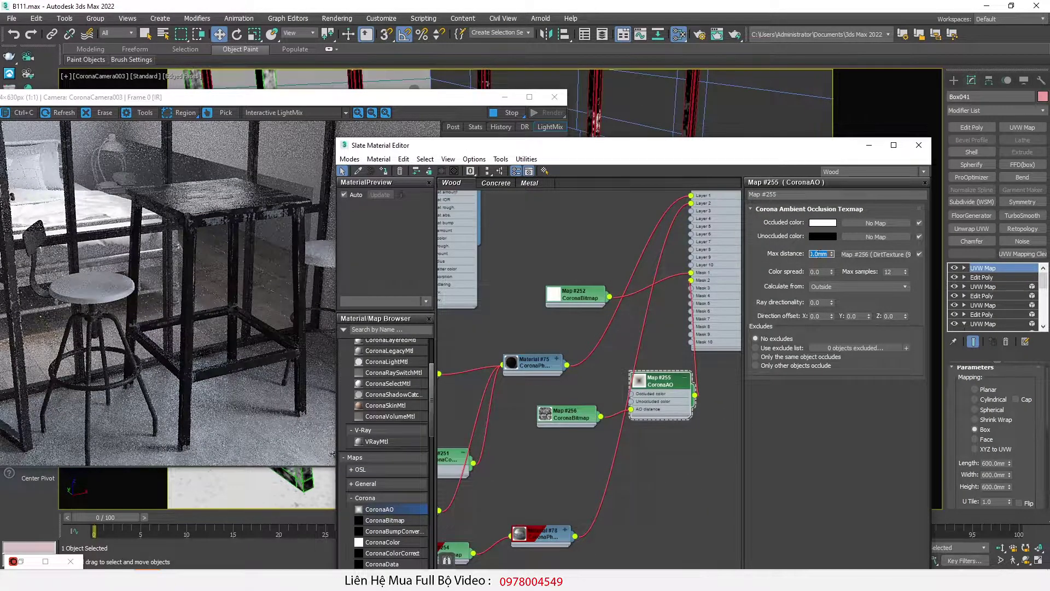
type("10")
key("Return")
Enlarge the interactive render window and limit rendering to a region around the table.
left_click(184, 242)
left_click_drag(572, 472, 665, 463)
left_click_drag(233, 9, 260, 37)
left_click_drag(739, 148, 822, 151)
left_click(149, 52)
left_click_drag(150, 112, 408, 481)
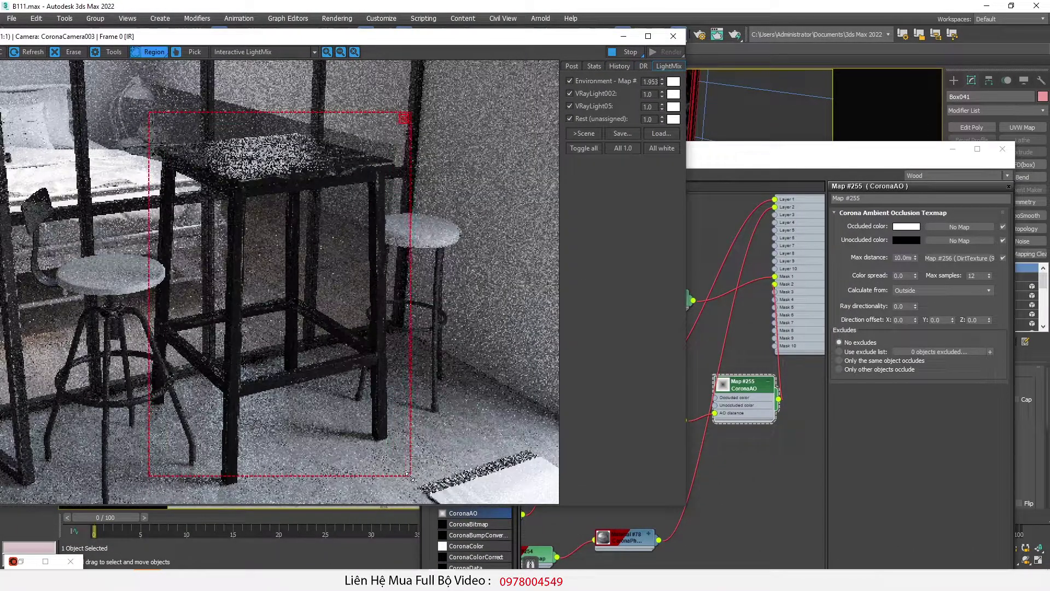
Inspect the table's worn edges in the render and set the CoronaAO map's max distance to 30 mm.
scroll(254, 373, "up", 2)
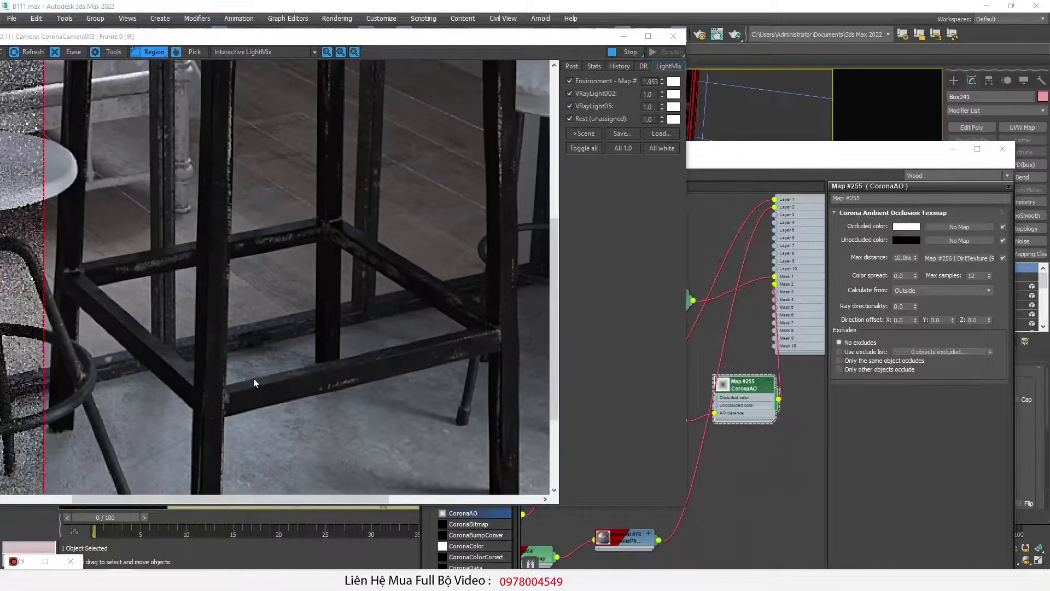
scroll(254, 377, "down", 2)
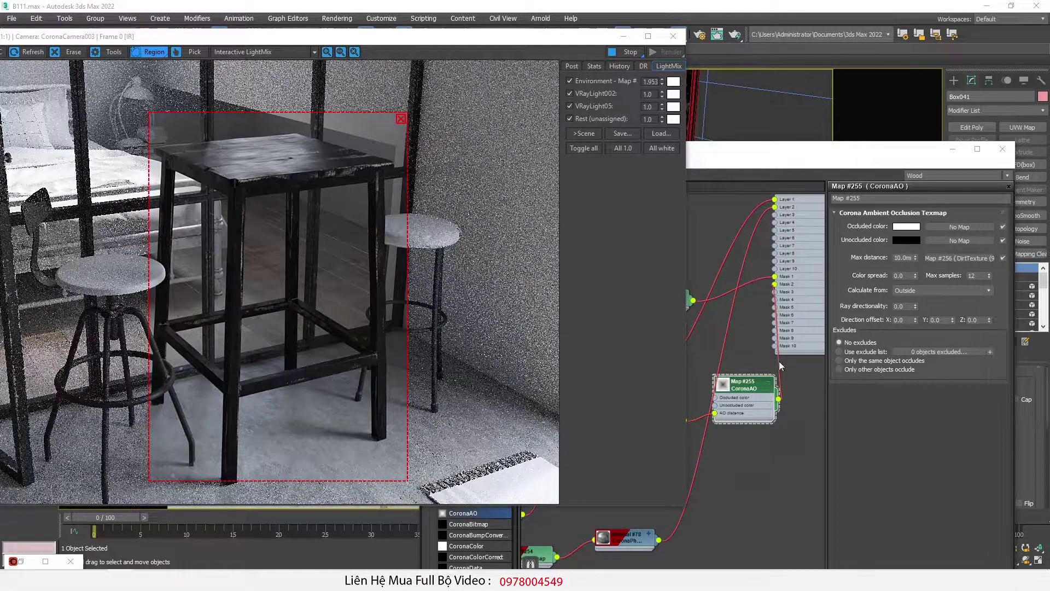
left_click(906, 263)
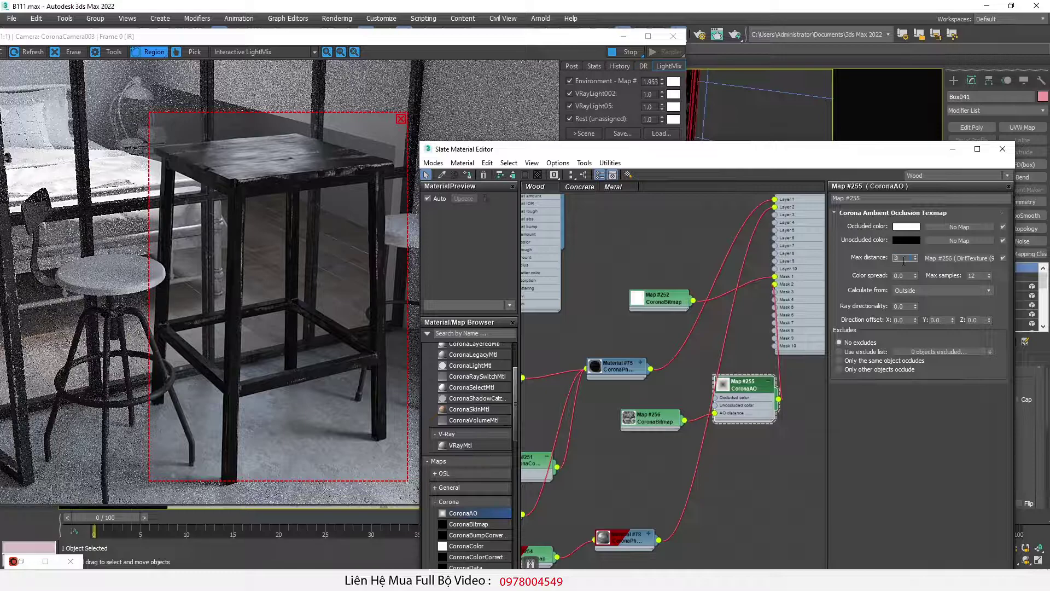
type("3")
key("Return")
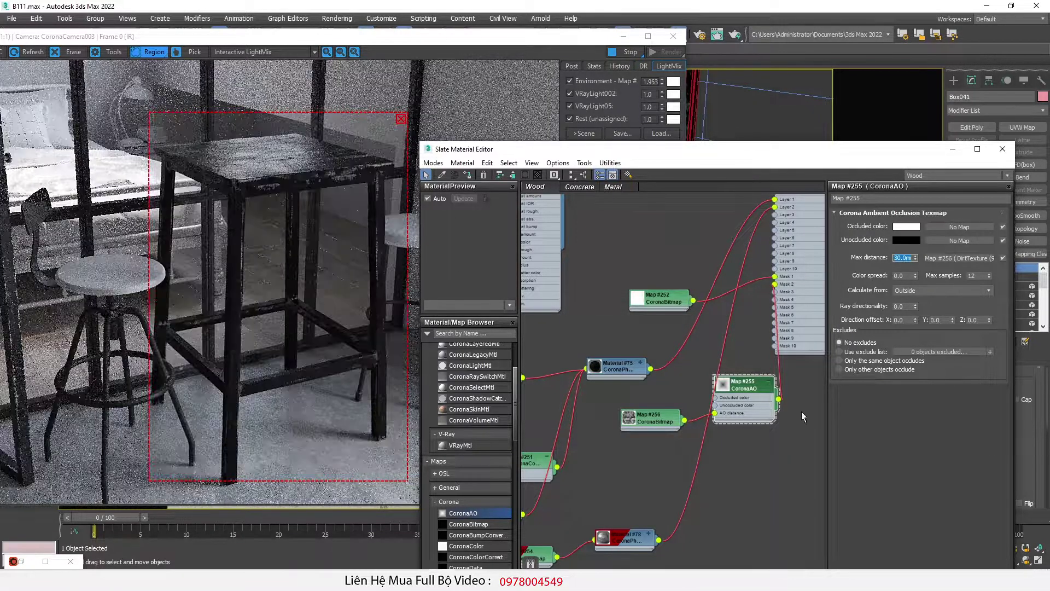
Insert a CoronaColorCorrect map between the plaster_wall_5.jpg bitmap and Material #78 and set its brightness to -0.35.
middle_click_drag(628, 512, 683, 355)
middle_click_drag(544, 417, 616, 411)
scroll(617, 412, "up", 2)
double_click(635, 399)
double_click(634, 401)
scroll(474, 541, "down", 2)
left_click_drag(645, 399, 557, 431)
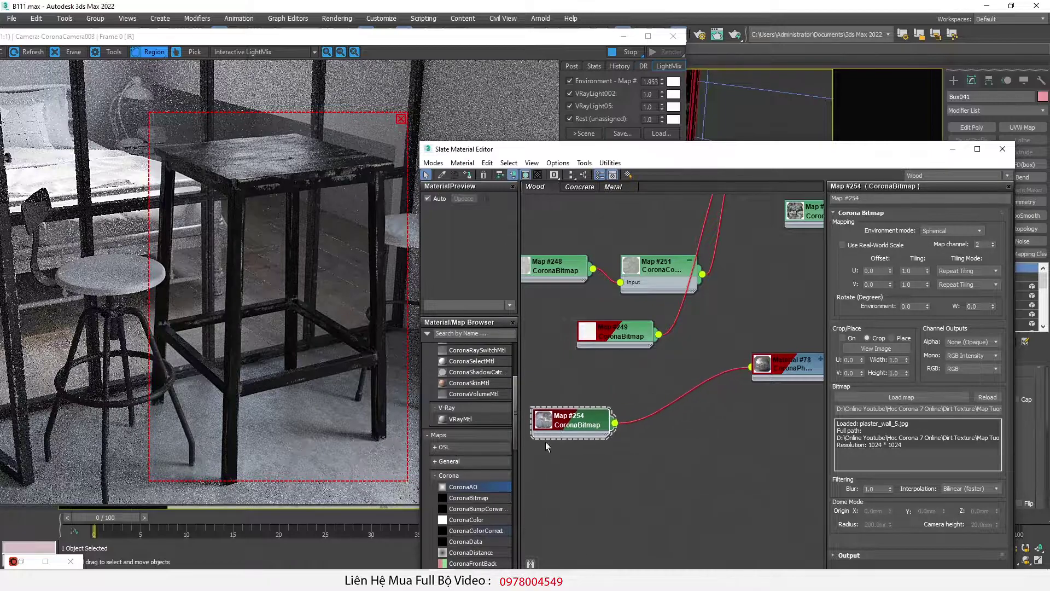
left_click_drag(601, 475, 678, 399)
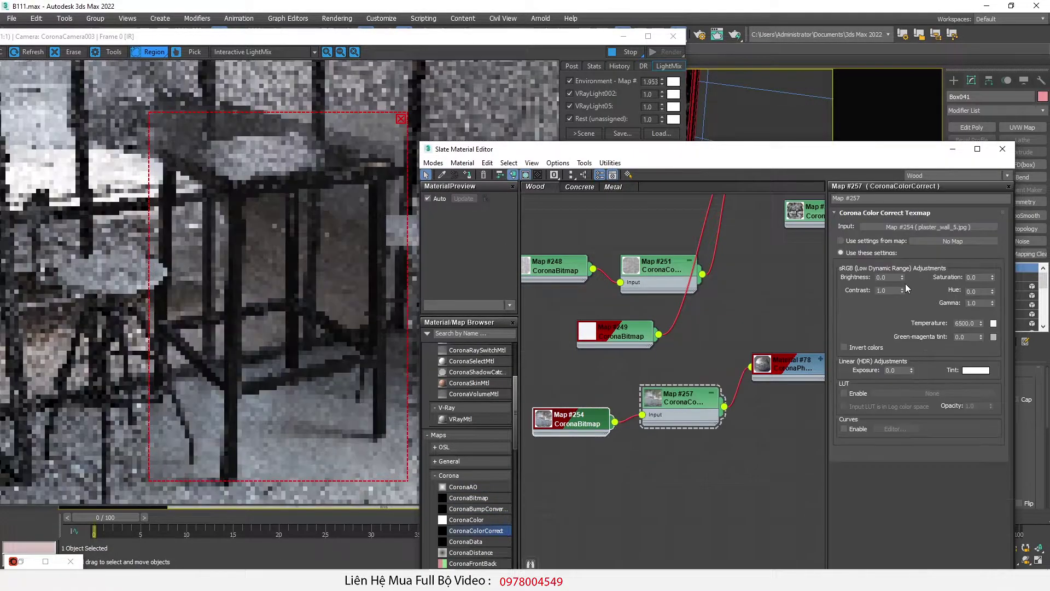
left_click_drag(902, 274, 905, 280)
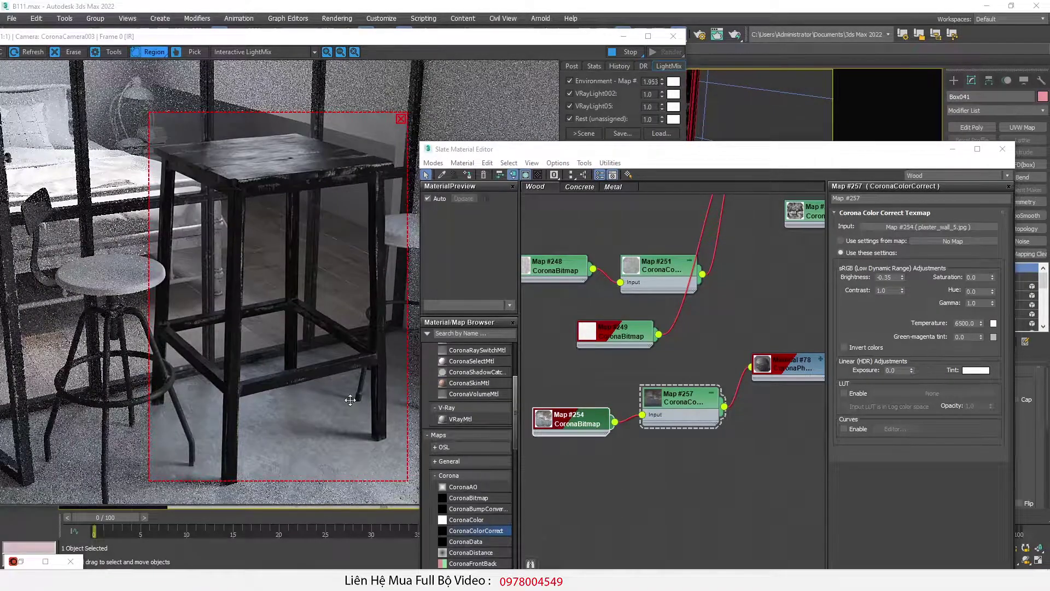
Clear the render region, close the interactive render, and hide the surface covering the room in the Top view.
left_click(401, 119)
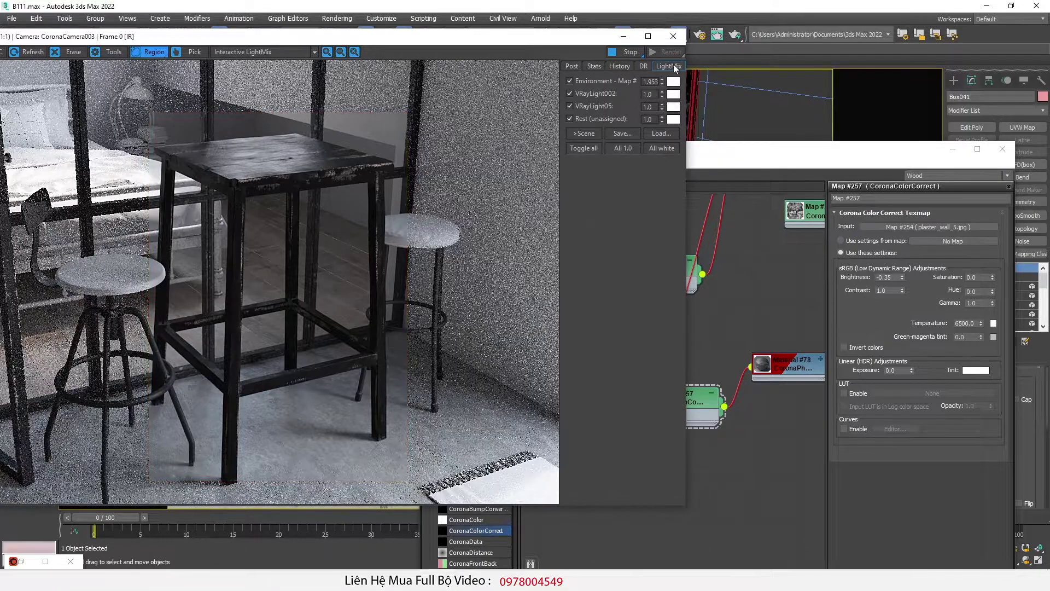
left_click(674, 36)
left_click(387, 220)
key("t")
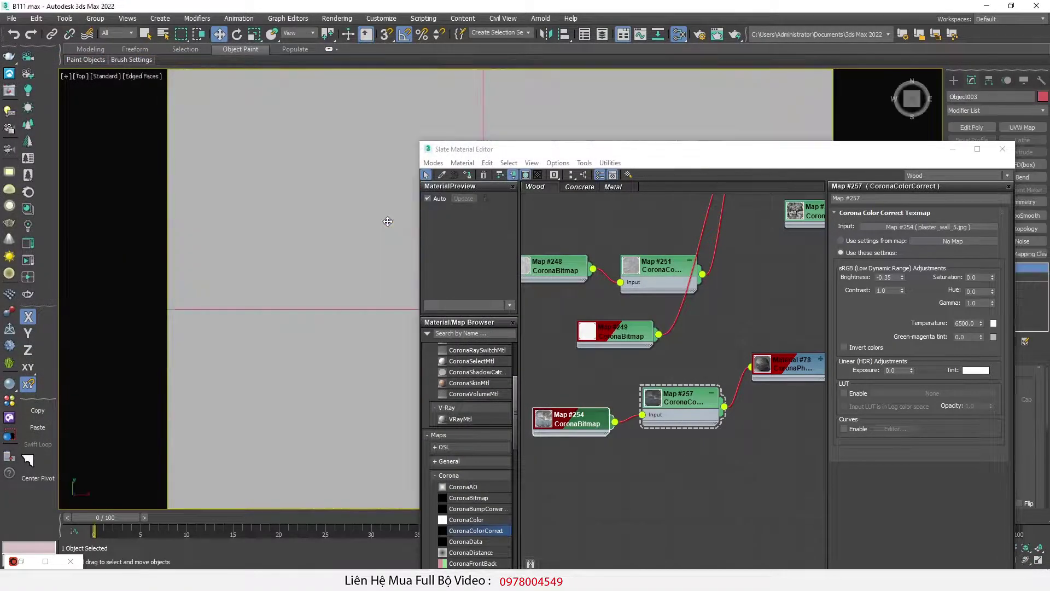
scroll(298, 289, "down", 5)
left_click(328, 274)
key("alt+h")
scroll(338, 211, "up", 8)
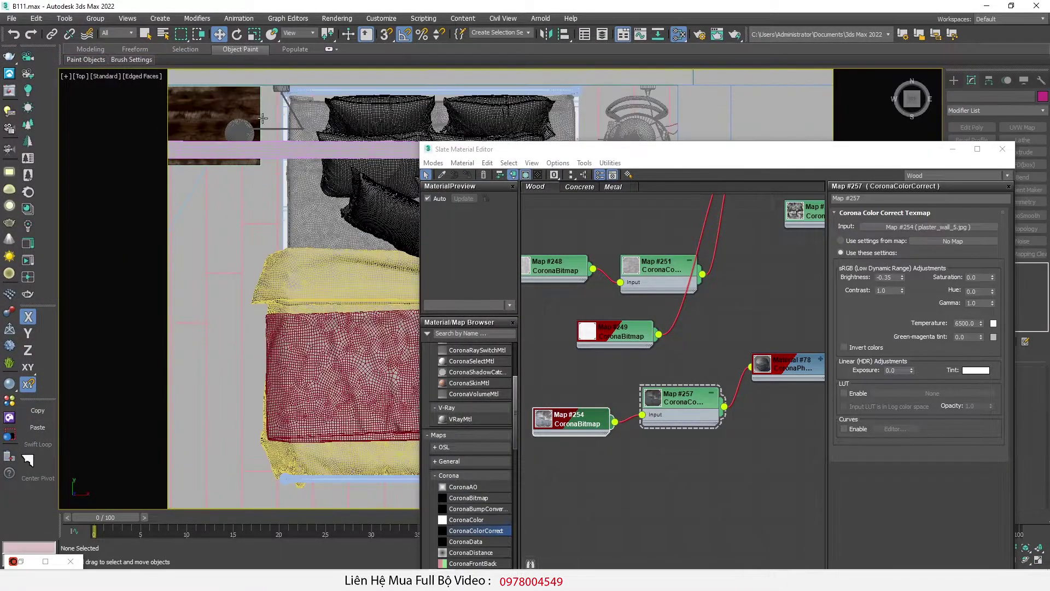
Add a UVW Map modifier to the bedside table with Box mapping, 600 mm length, width and height, and map channel 2.
left_click(250, 113)
left_click(1002, 148)
middle_click_drag(370, 242, 525, 230)
left_click(1022, 127)
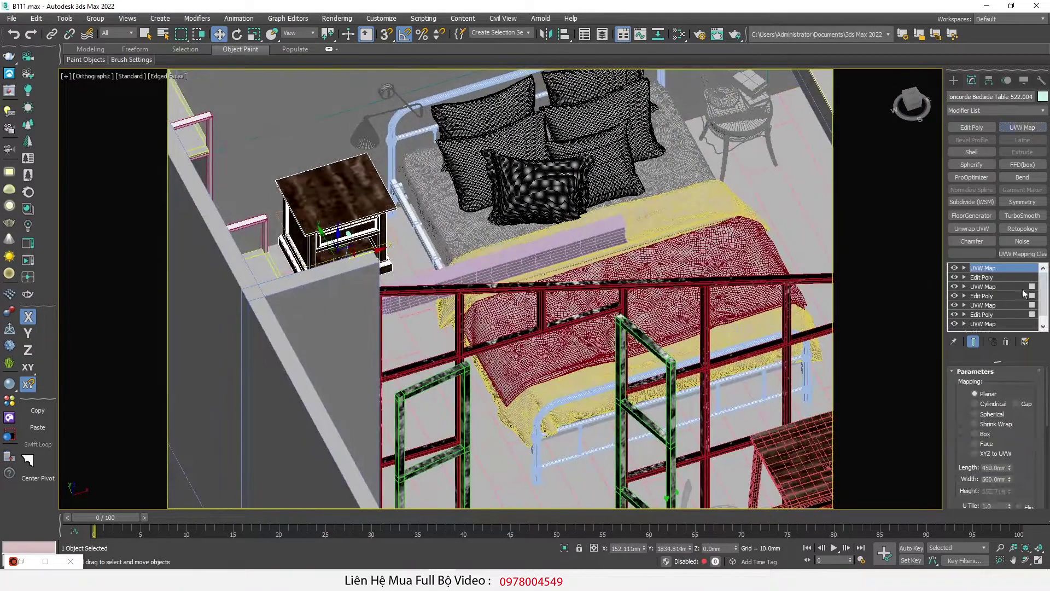
left_click(975, 434)
type("600")
key("Tab")
type("600")
key("Tab")
type("60")
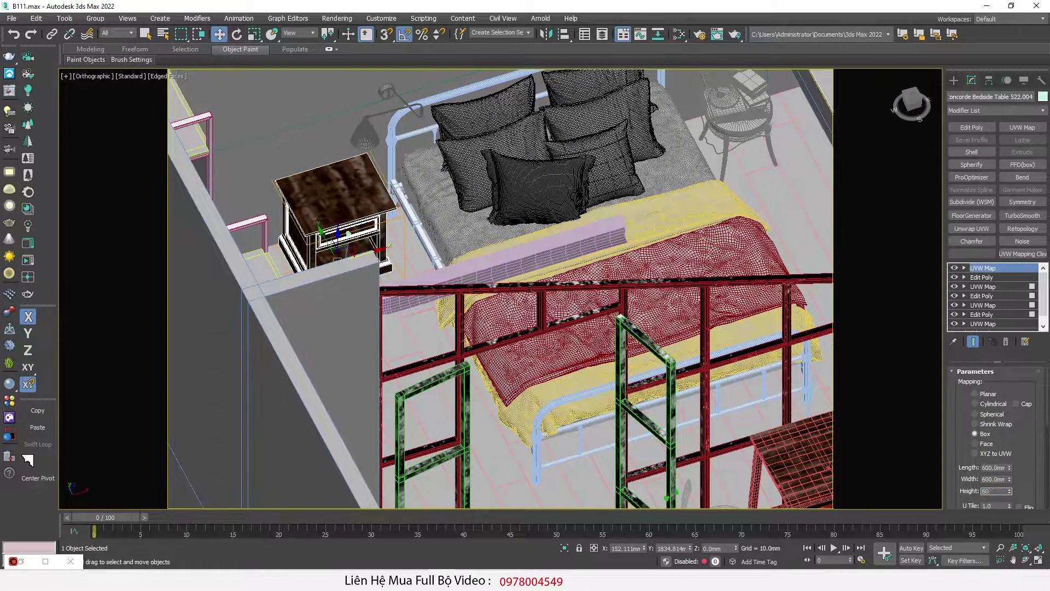
scroll(1006, 458, "down", 3)
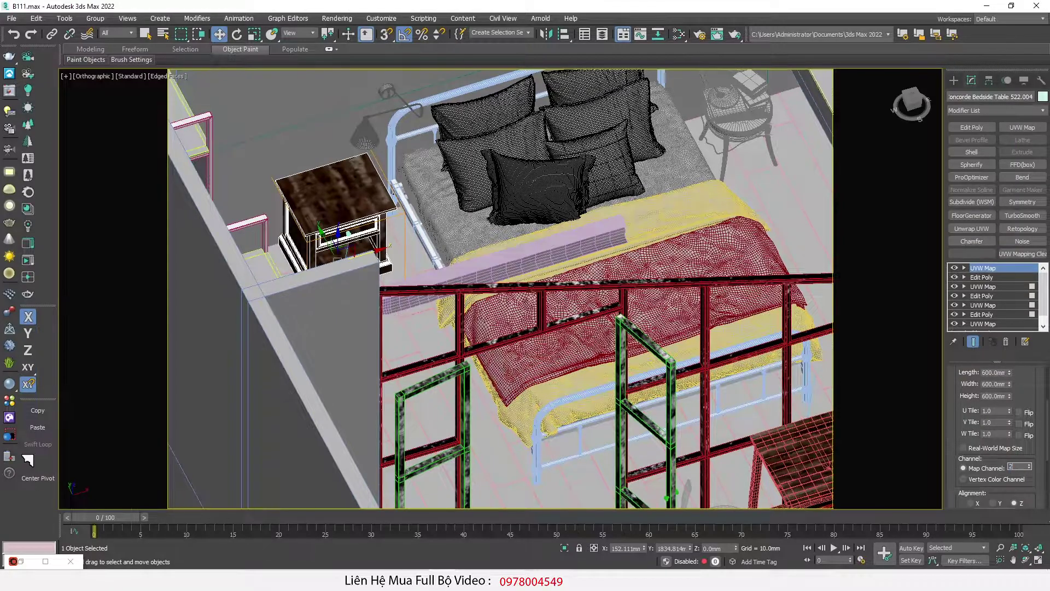
key("Return")
middle_click_drag(498, 274, 489, 257, "alt")
key("c")
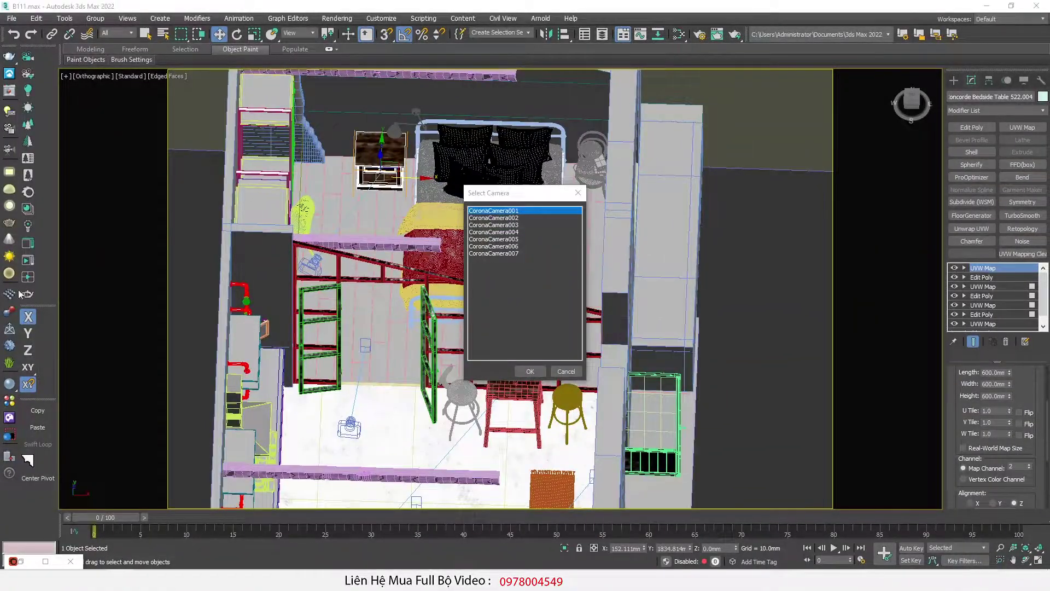
left_click(567, 371)
mouse_move(496, 379)
middle_mouse_down("alt")
mouse_move(494, 400)
mouse_move(487, 393)
middle_mouse_up("alt")
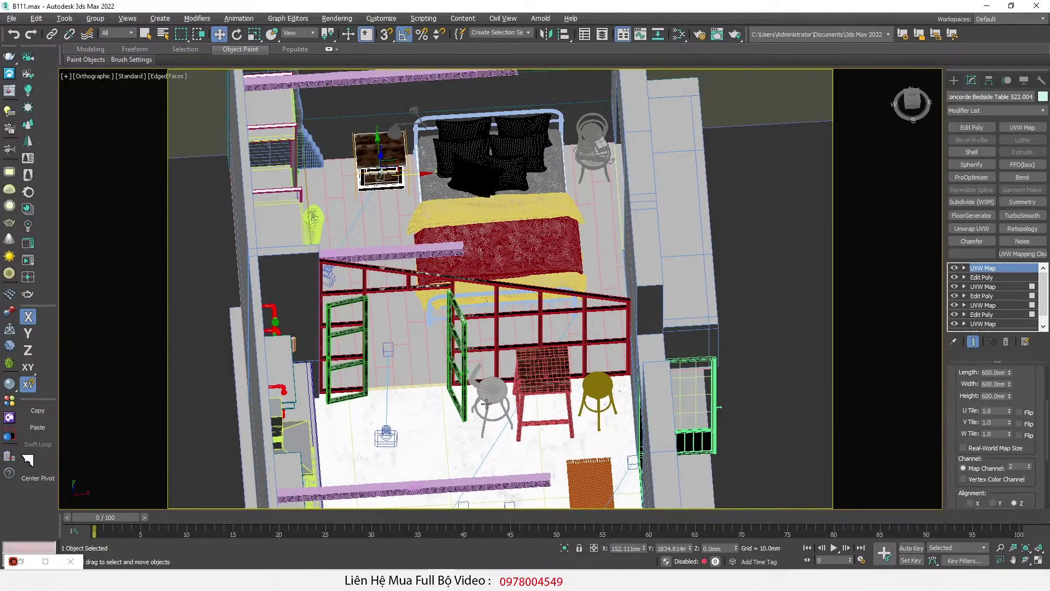
Select the round seat of the stool beside the table and turn off edged faces in the viewport.
scroll(486, 393, "up", 5)
left_click(524, 358)
key("F4")
left_click_drag(551, 347, 399, 347)
key("ctrl+z")
scroll(559, 359, "up", 5)
middle_click_drag(558, 359, 498, 300)
Duplicate the wood CoronaPhysicalMtl with its map nodes and assign the copy to the stool seat.
key("m")
scroll(619, 288, "down", 10)
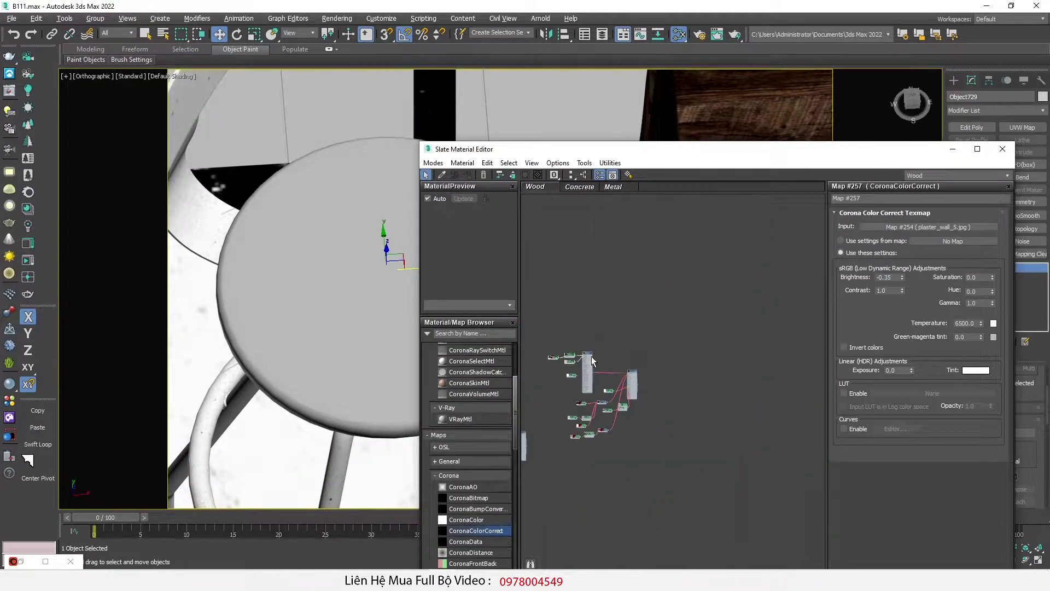
scroll(591, 355, "up", 3)
left_click_drag(584, 354, 791, 365, "shift")
double_click(790, 365)
mouse_move(719, 389)
middle_mouse_down()
mouse_move(673, 388)
mouse_move(642, 359)
mouse_move(726, 317)
middle_mouse_up()
scroll(722, 327, "up", 5)
left_click(758, 278)
left_click(743, 313)
left_click(468, 174)
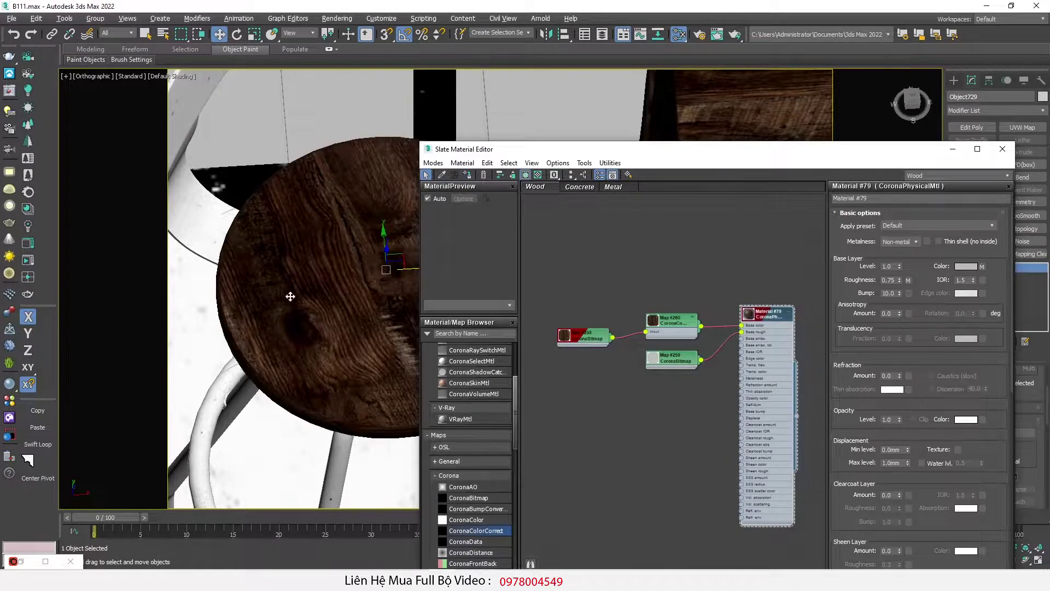
Add a UVW Map modifier to the stool seat with Box mapping, about 417 mm long and 530 mm wide.
scroll(301, 300, "down", 4)
left_click_drag(912, 156, 739, 421)
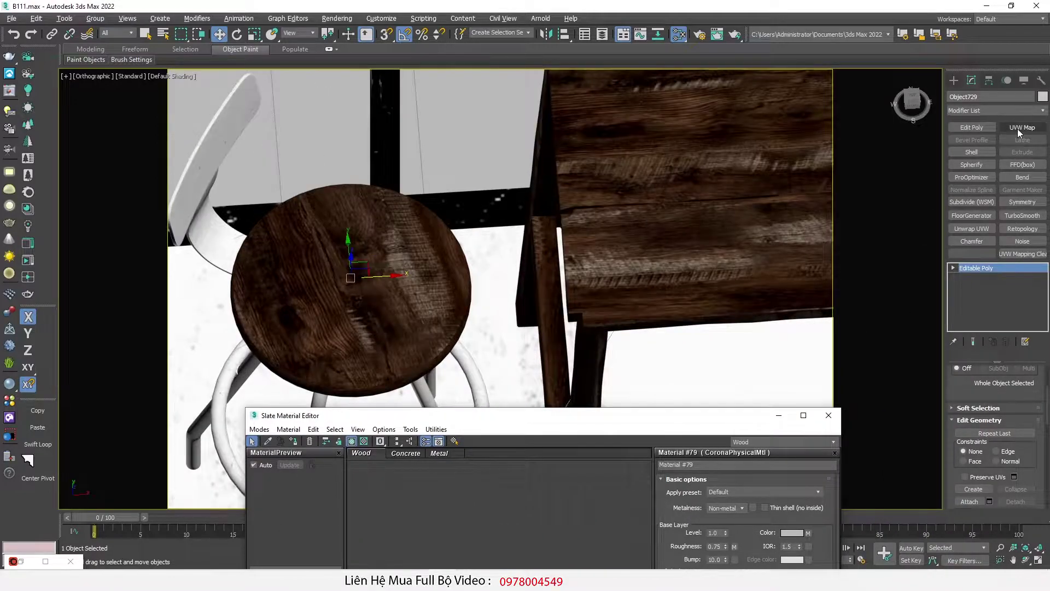
left_click(1017, 129)
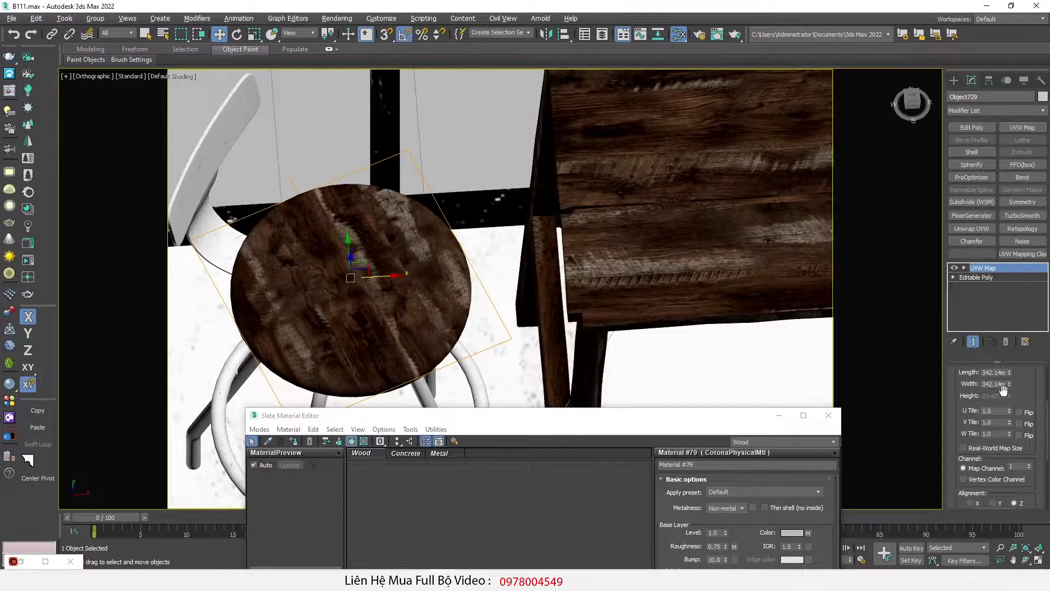
scroll(1033, 468, "up", 3)
left_click(984, 433)
left_click_drag(1031, 452, 737, 343)
Move the seat's UVW Map gizmo toward the back edge and set the mapping height to about 408 mm.
left_click(984, 277)
left_click_drag(358, 270, 432, 232)
left_click_drag(1009, 446, 1009, 417)
middle_click_drag(432, 363, 375, 307, "alt")
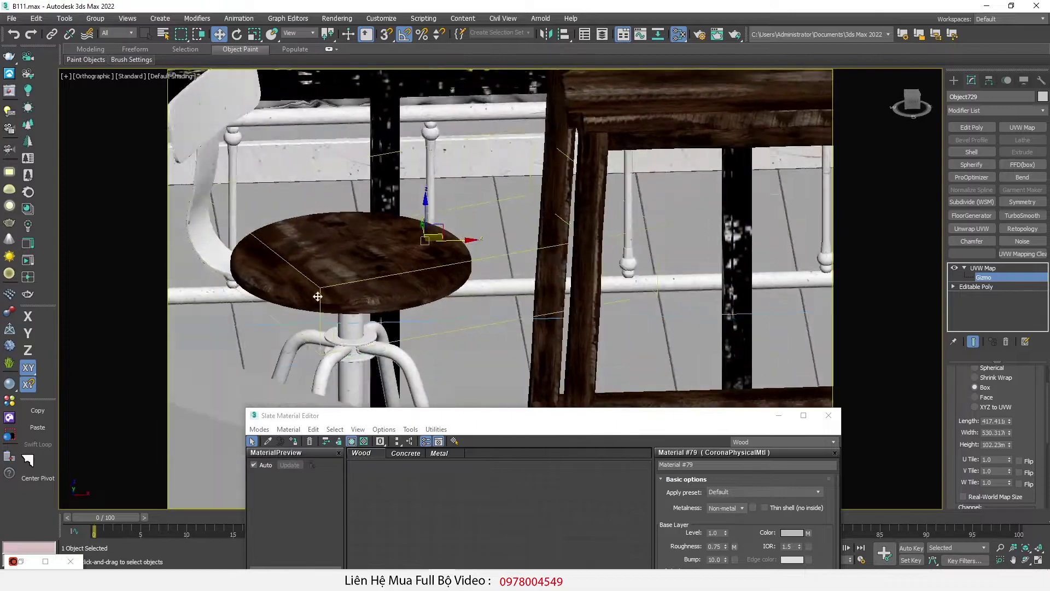
scroll(310, 284, "up", 5)
left_click_drag(1008, 445, 987, 304)
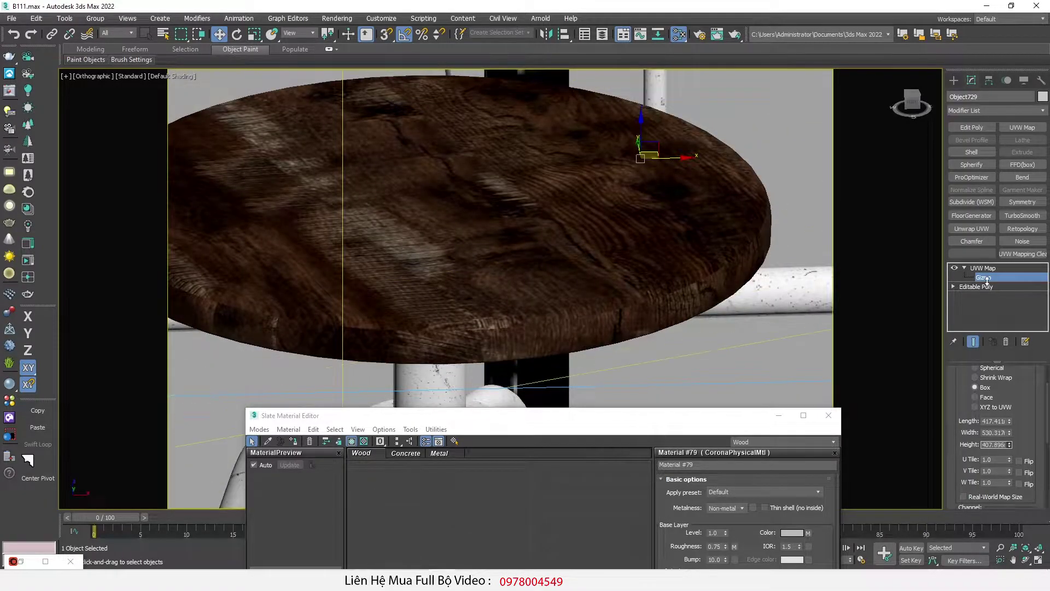
scroll(659, 283, "down", 2)
middle_click_drag(659, 283, 674, 303, "alt")
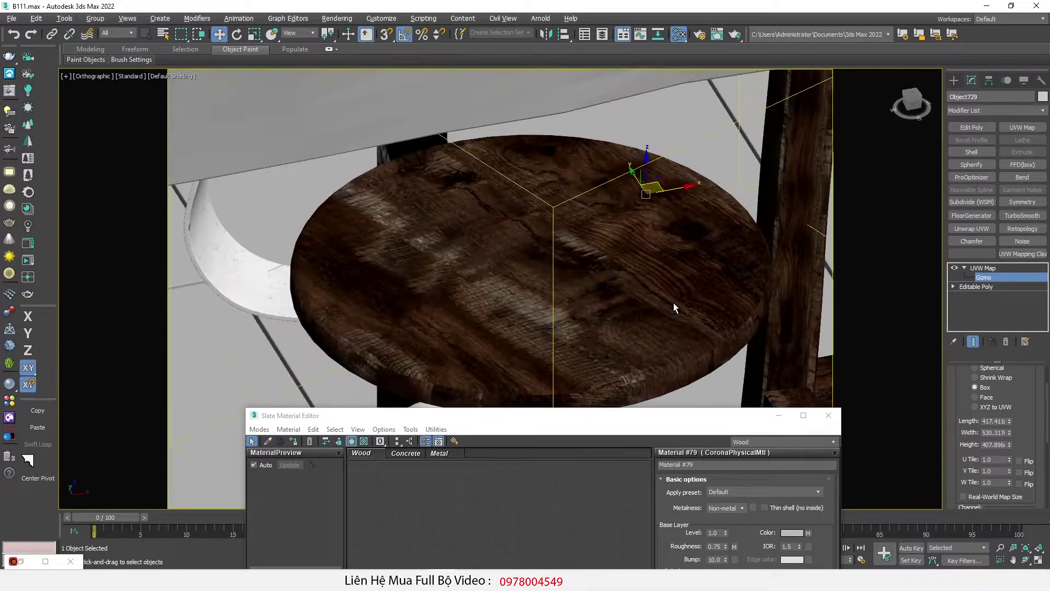
middle_click_drag(580, 385, 532, 324)
scroll(391, 333, "up", 2)
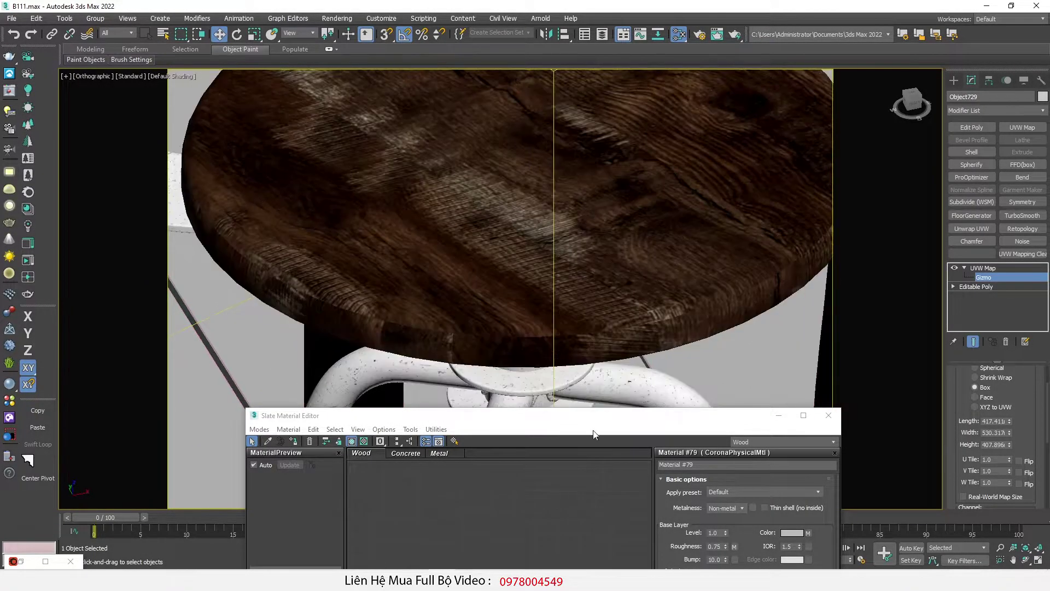
Switch to the CoronaCamera003 view, start the interactive render, and limit rendering to a region around the stool with the backrest.
left_click_drag(586, 421, 697, 377)
key("z")
key("c")
double_click(520, 225)
right_click(636, 228)
left_click(675, 178)
left_click(29, 259)
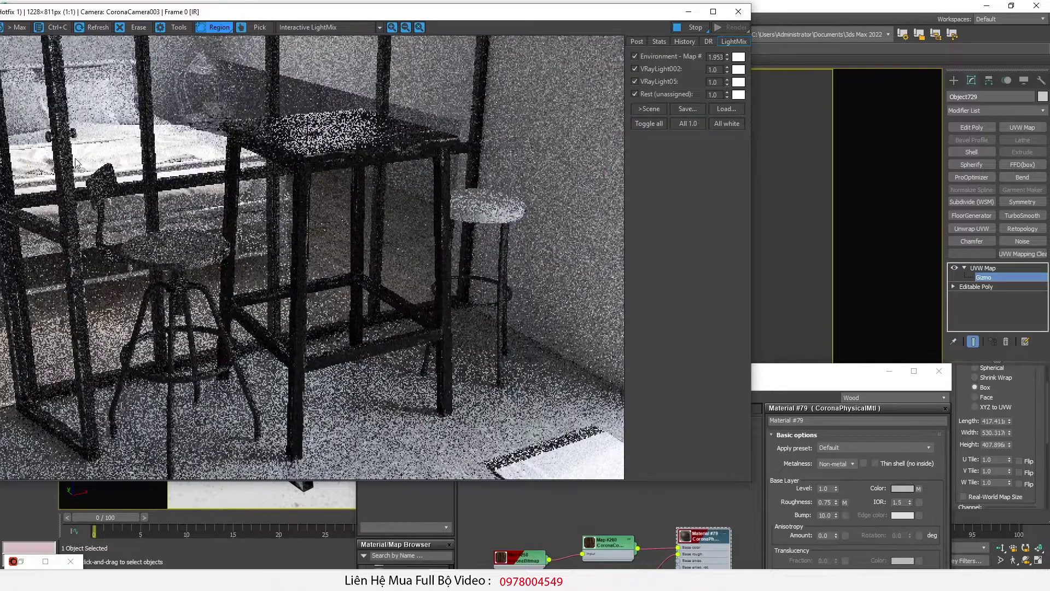
left_click_drag(76, 159, 275, 475)
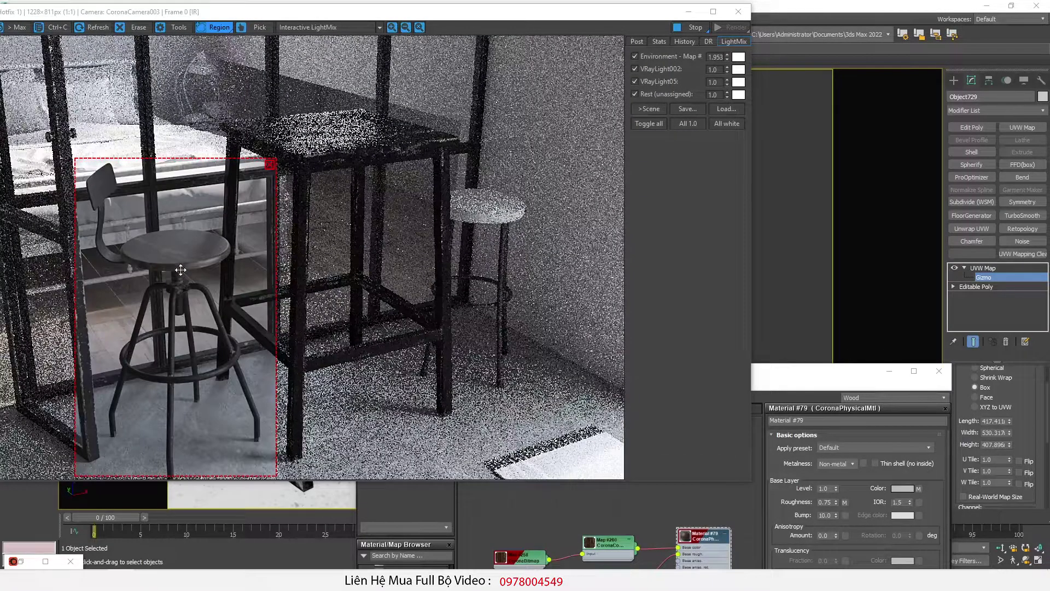
Set the saturation of the seat wood's CoronaColorCorrect map to 0.31.
scroll(181, 269, "up", 1)
left_click_drag(765, 373, 842, 210)
scroll(710, 389, "down", 1)
scroll(620, 409, "up", 2)
scroll(653, 401, "up", 2)
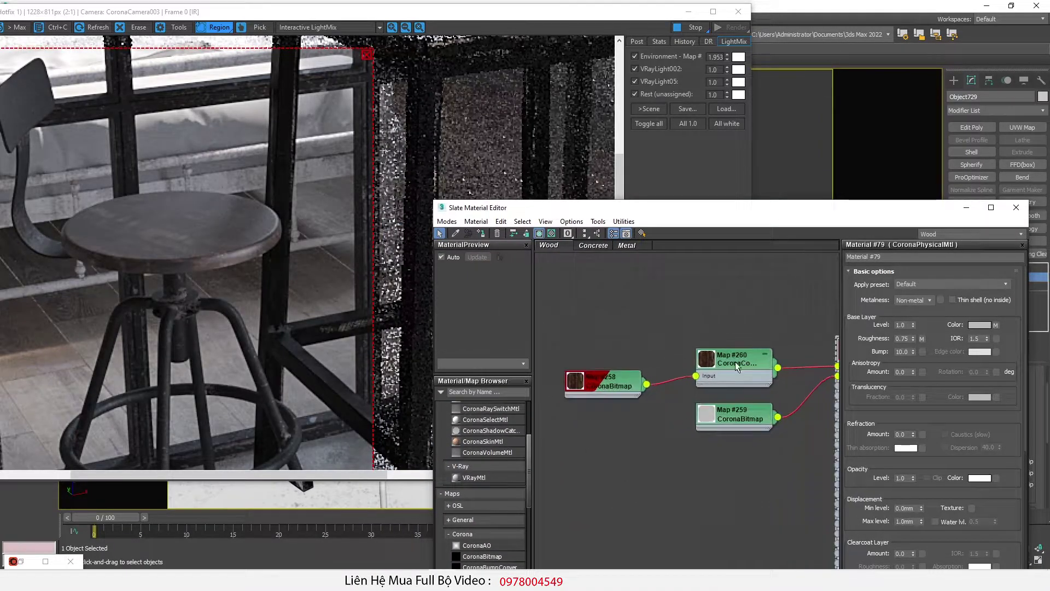
double_click(736, 359)
left_click_drag(1006, 335, 1006, 333)
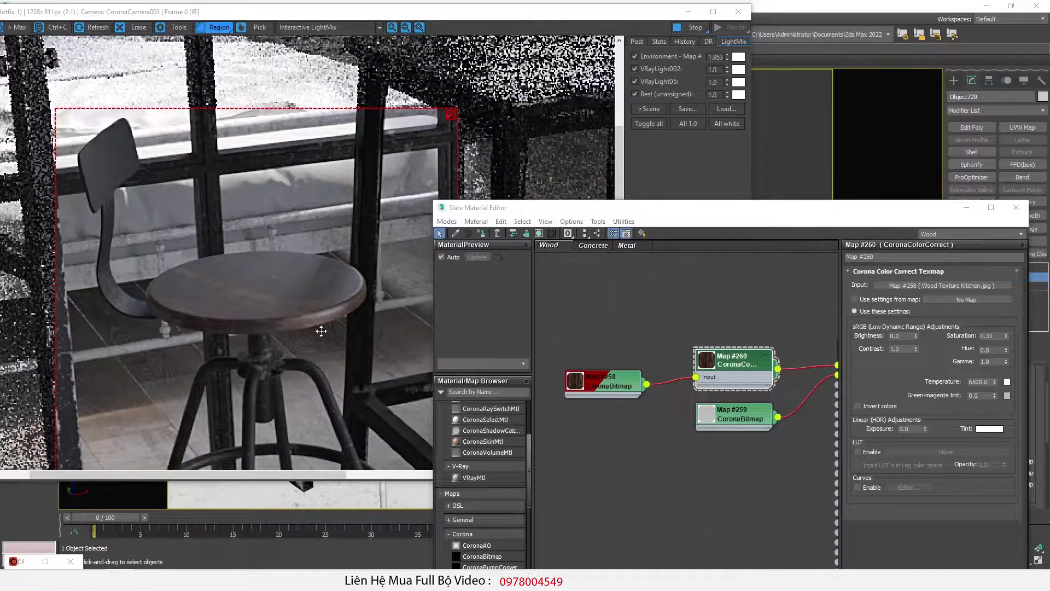
scroll(236, 324, "down", 2)
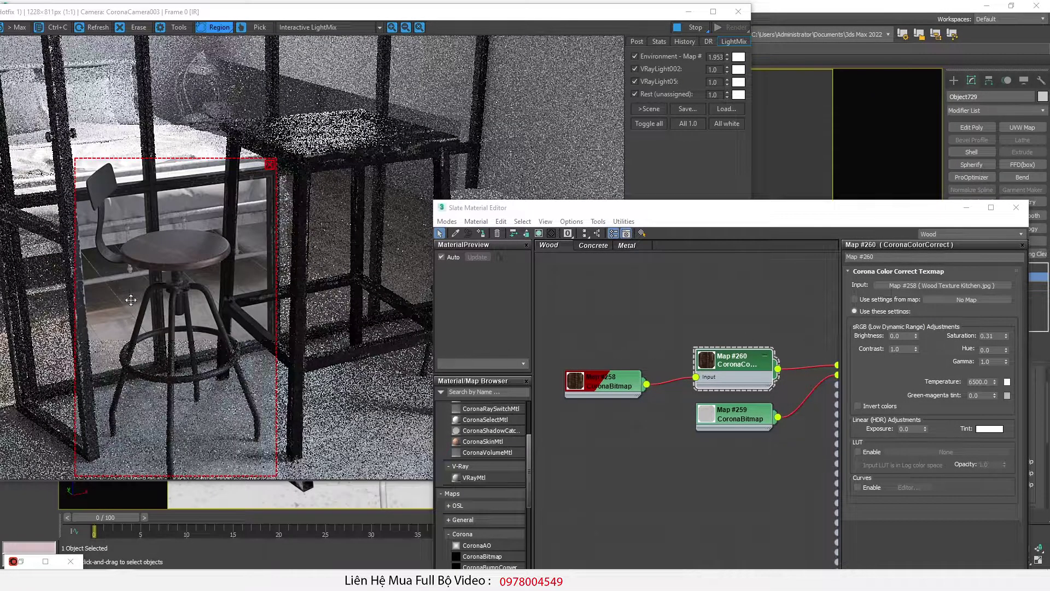
Set the brightness of the seat wood's color correction to 0.12 and check the seat in the render.
scroll(141, 235, "up", 2)
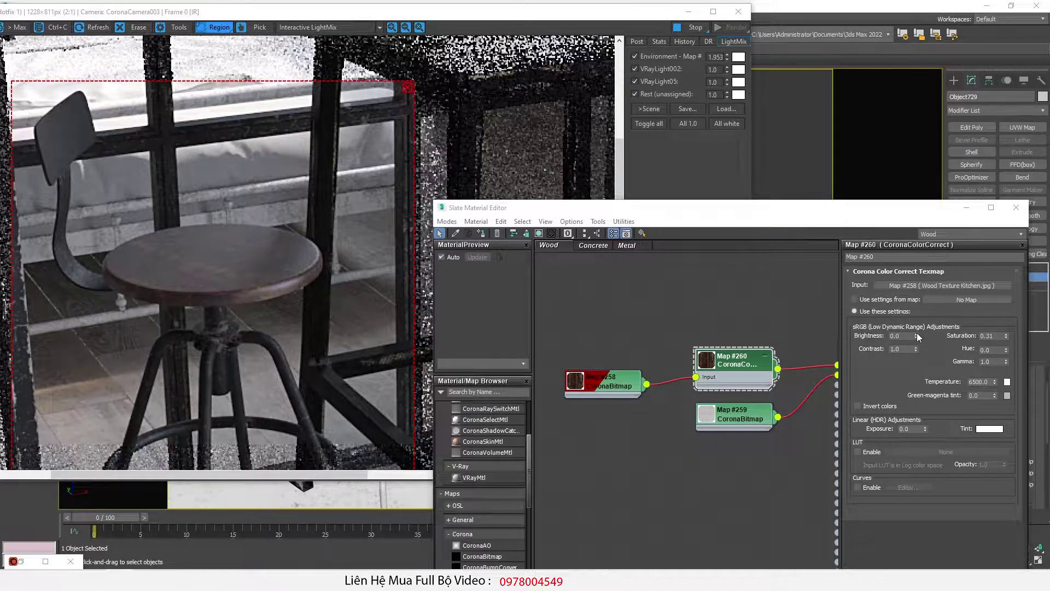
left_click_drag(917, 332, 918, 329)
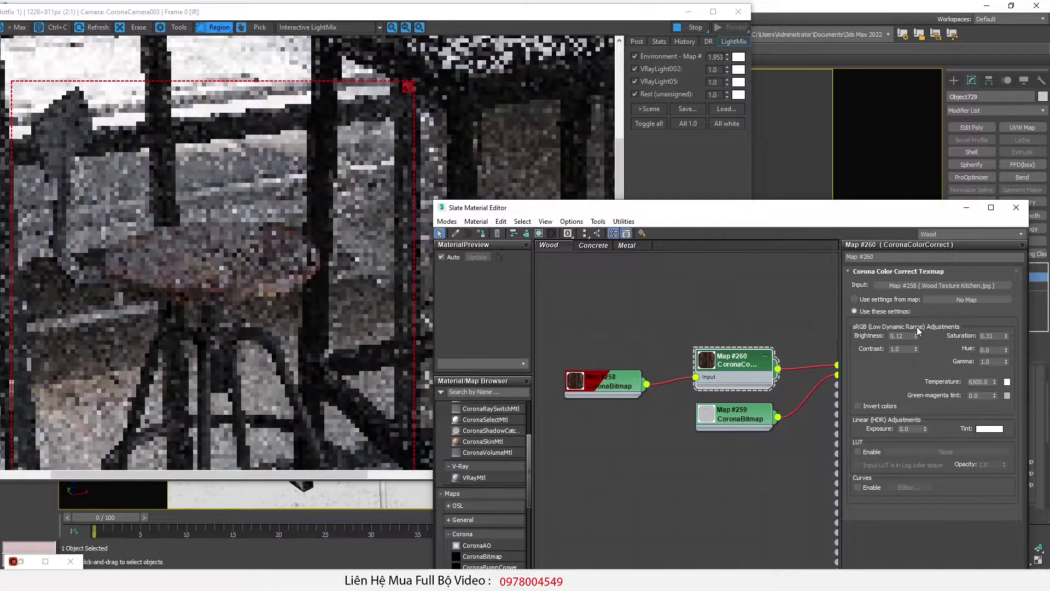
scroll(271, 305, "down", 1)
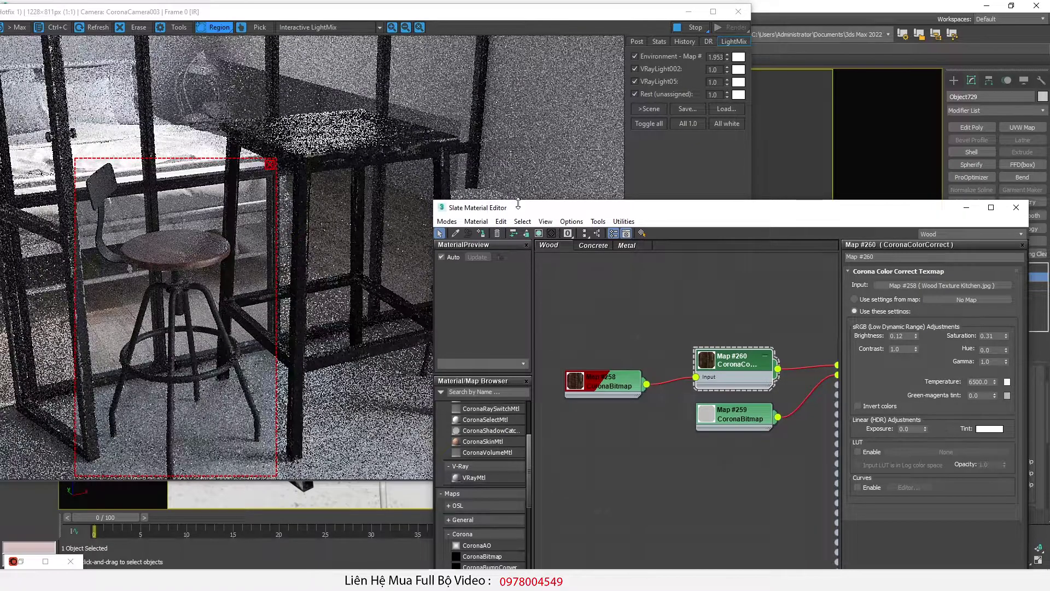
left_click_drag(518, 210, 519, 290)
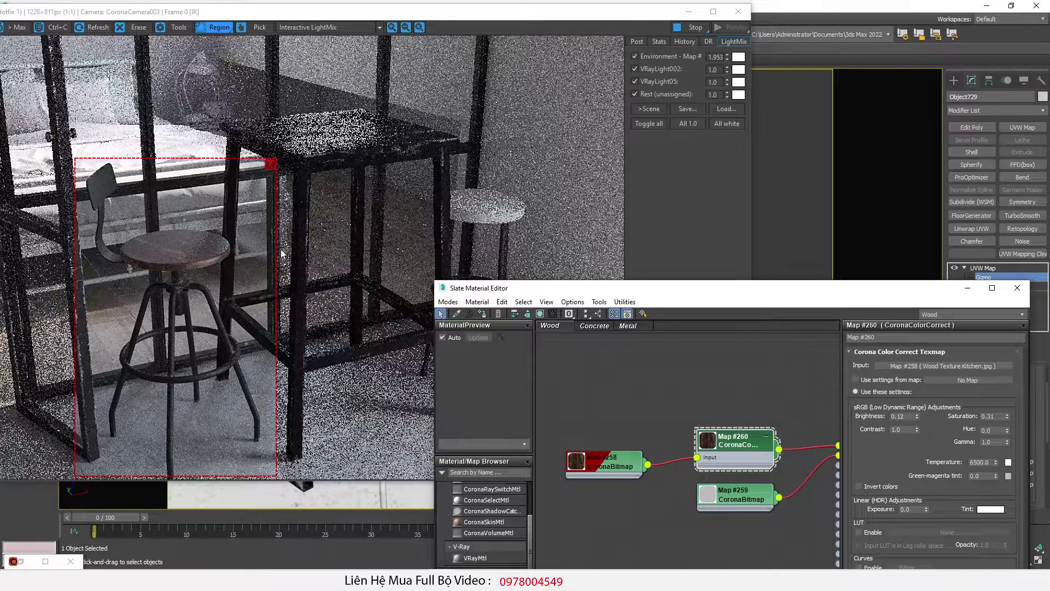
scroll(188, 242, "up", 1)
scroll(207, 276, "down", 1)
scroll(159, 249, "up", 1)
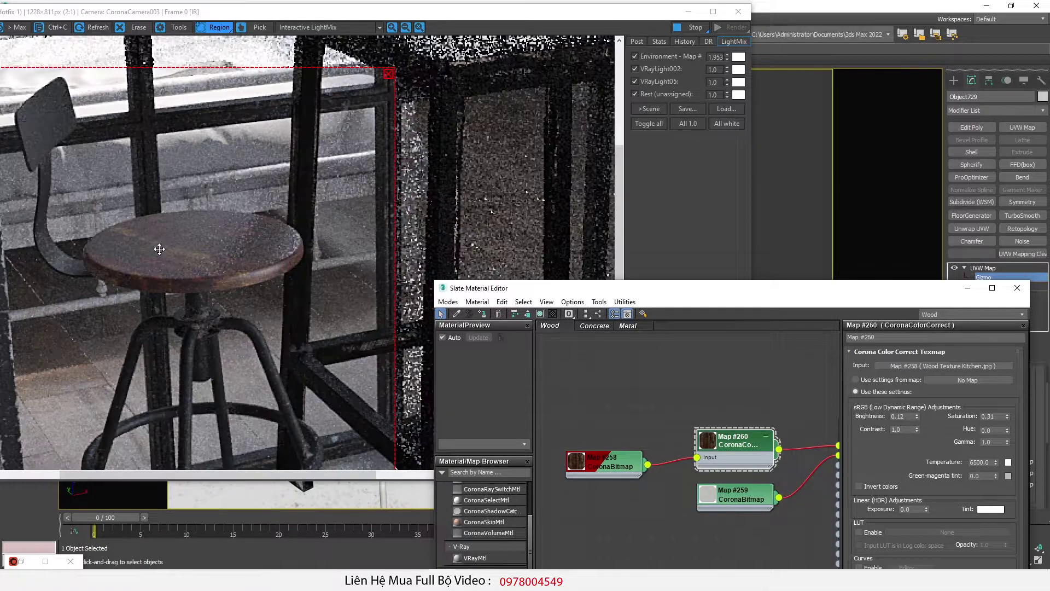
scroll(173, 263, "up", 1)
scroll(174, 263, "down", 1)
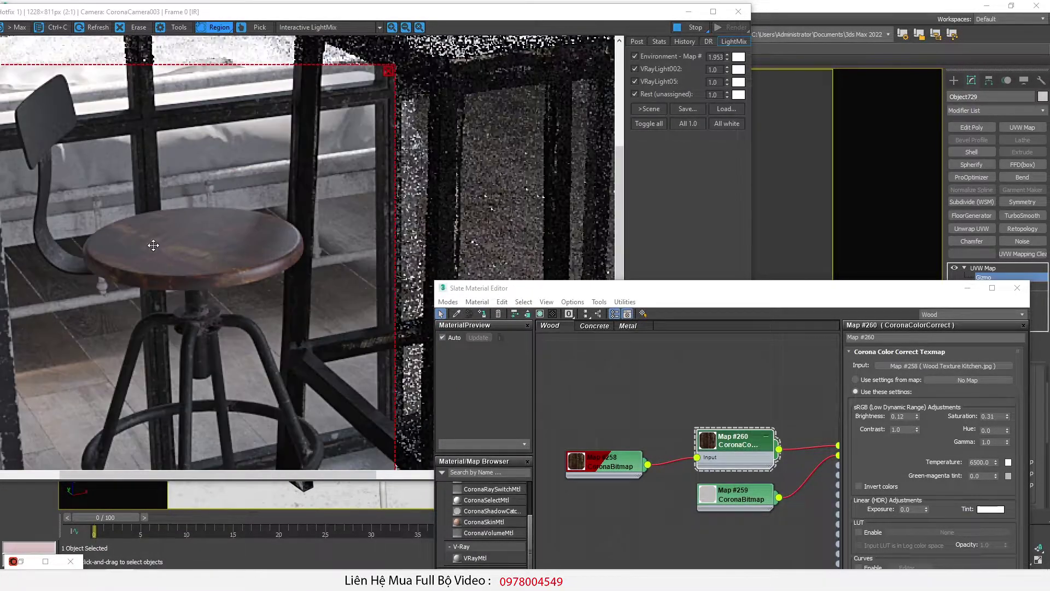
Duplicate the DirtTexture (59).jpg bitmap node in the seat's wood material.
left_click_drag(699, 285, 655, 218)
scroll(597, 356, "down", 3)
middle_click_drag(597, 373, 564, 306)
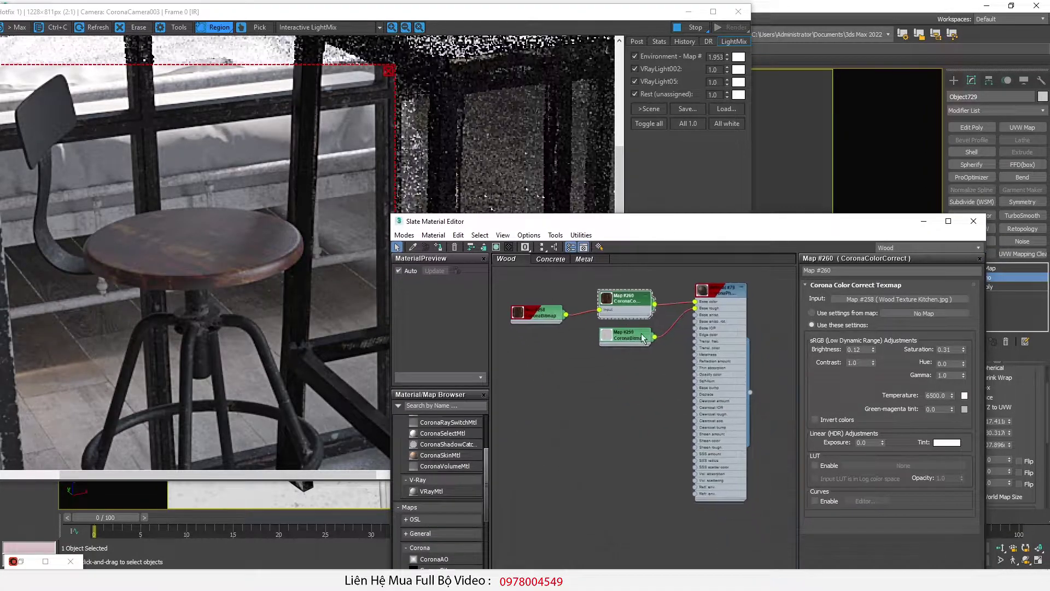
scroll(634, 335, "up", 1)
left_click_drag(621, 345, 629, 398, "shift")
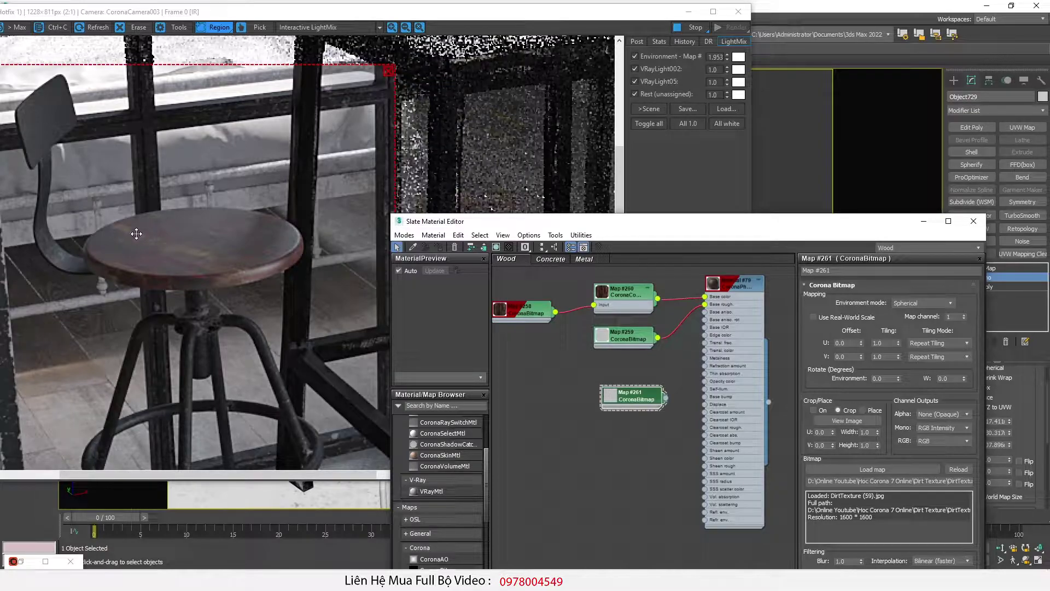
scroll(136, 234, "up", 1)
scroll(238, 203, "down", 1)
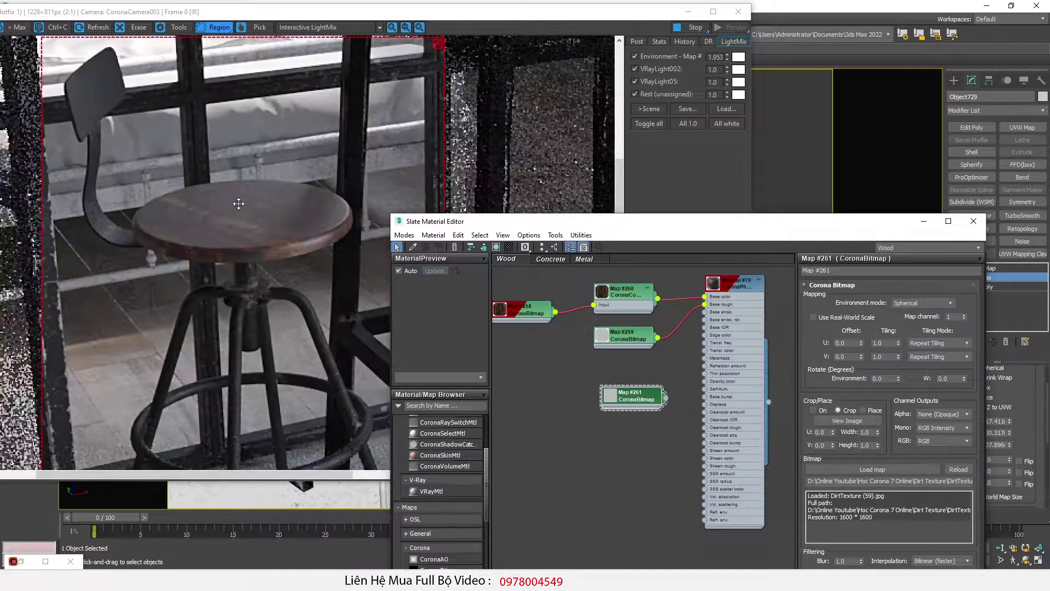
Preview Scratch Texture (13).jpg, load it into the duplicated bitmap node, and connect that to the seat material's base bump.
left_click_drag(0, 98, 152, 74)
double_click(204, 252)
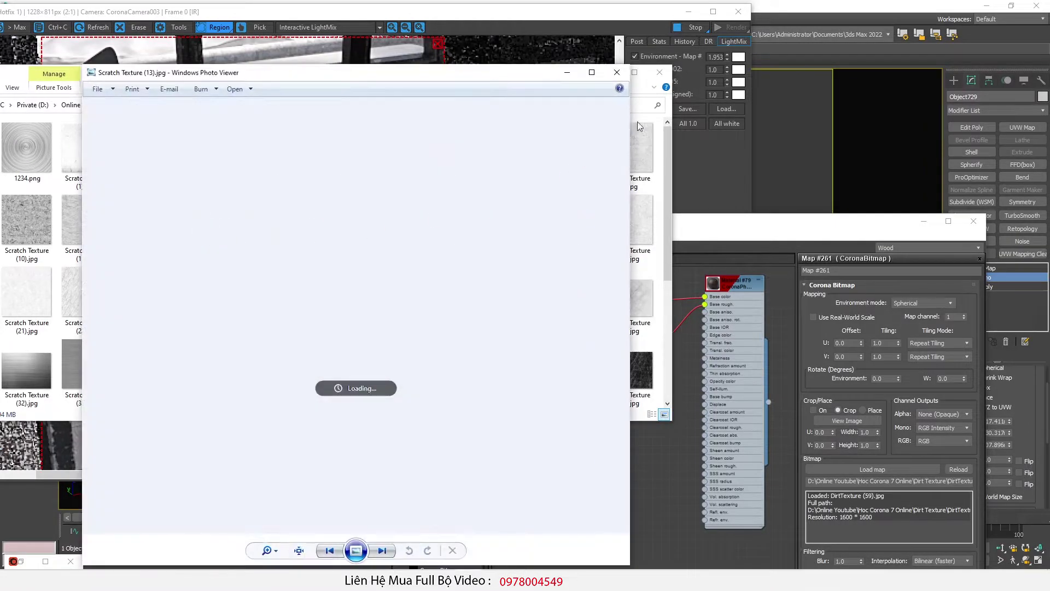
left_click(617, 73)
left_click_drag(210, 222, 877, 470)
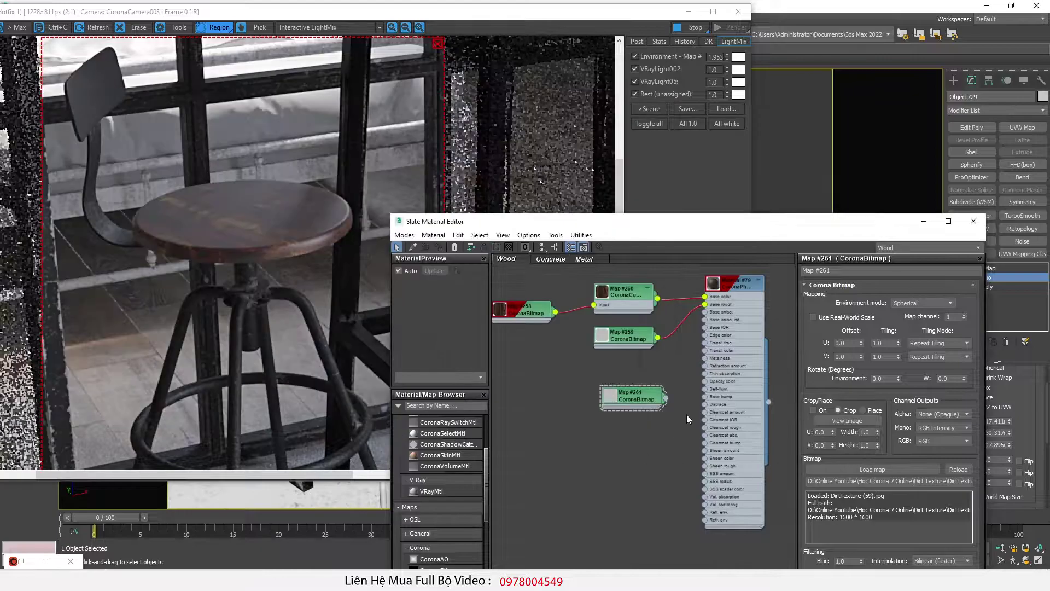
left_click_drag(665, 428, 669, 425)
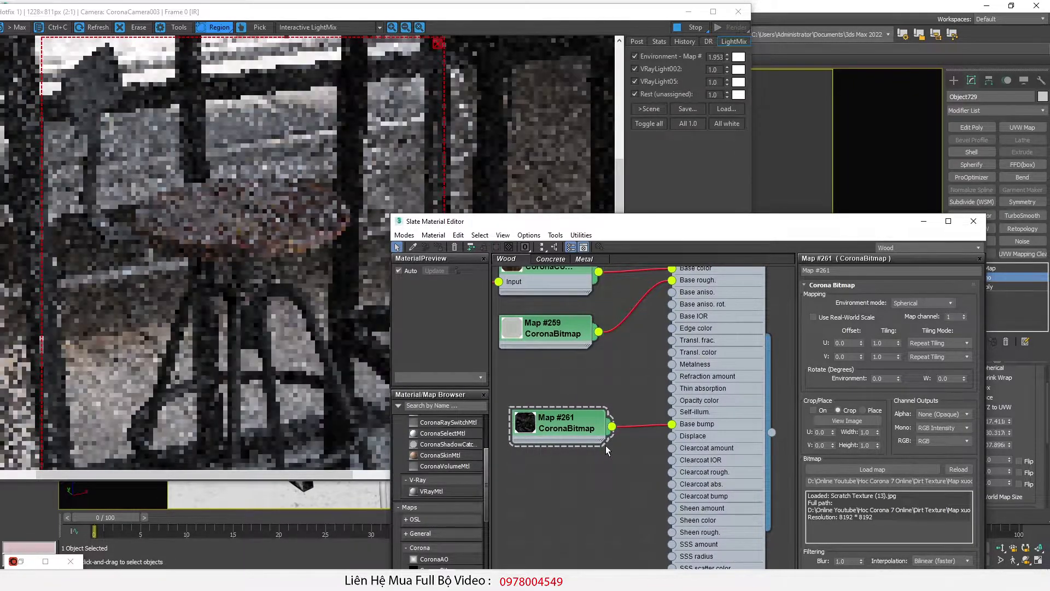
Set the seat wood material's base bump amount to 1.
middle_click_drag(630, 327, 633, 421)
left_click(718, 348)
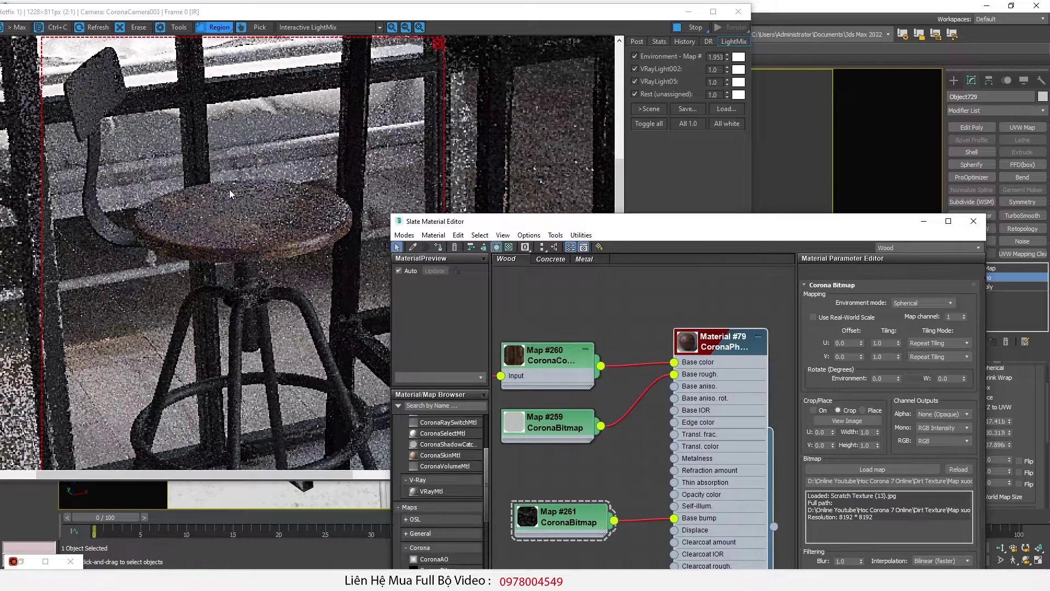
scroll(231, 187, "up", 1)
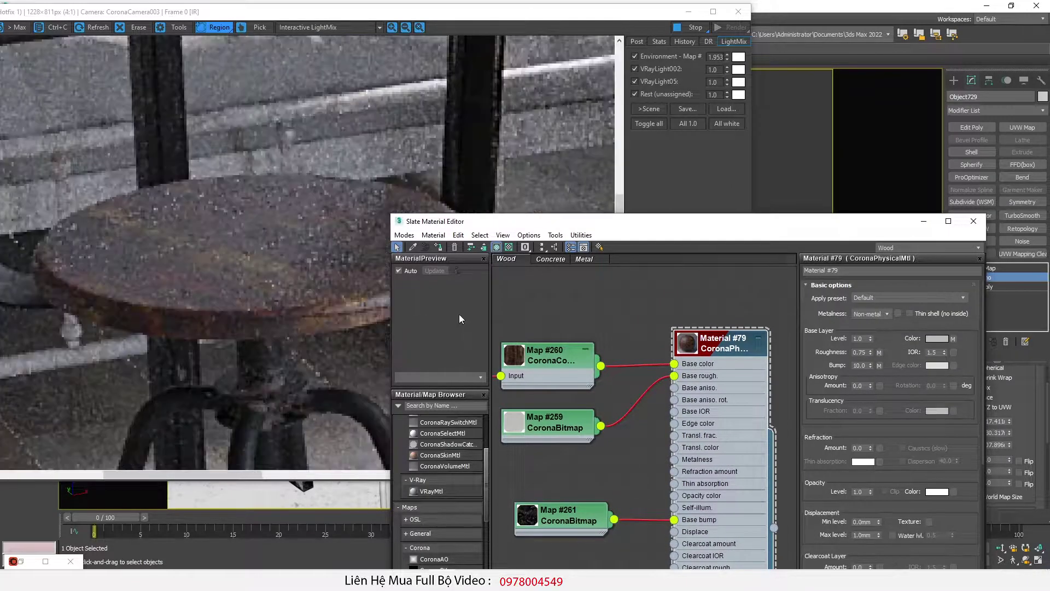
double_click(858, 365)
type("1")
key("Return")
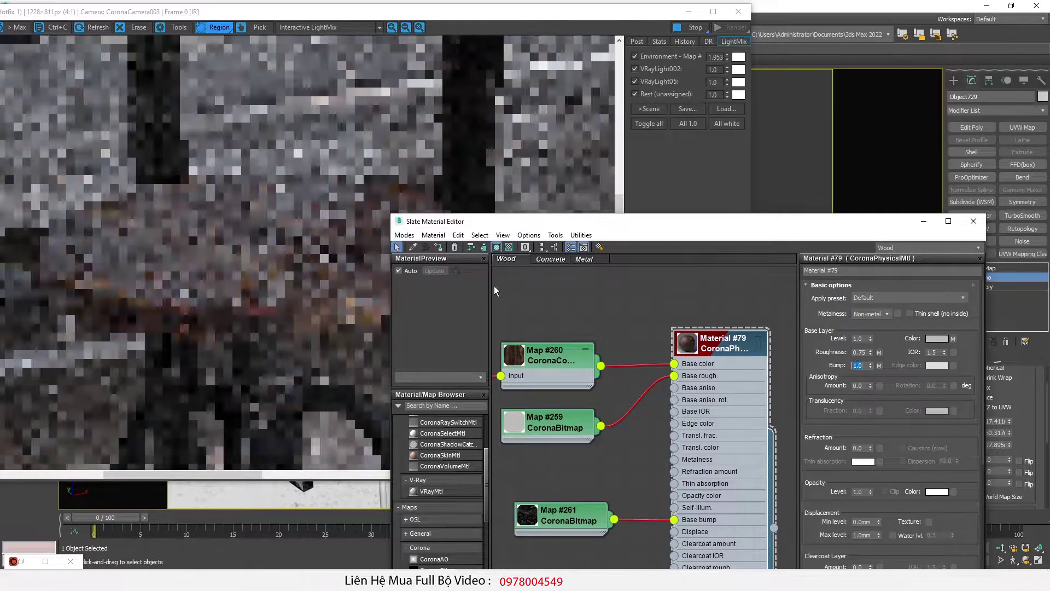
Turn off Invert in the scratch bump bitmap's output settings and inspect the stool seat in the interactive render.
double_click(559, 520)
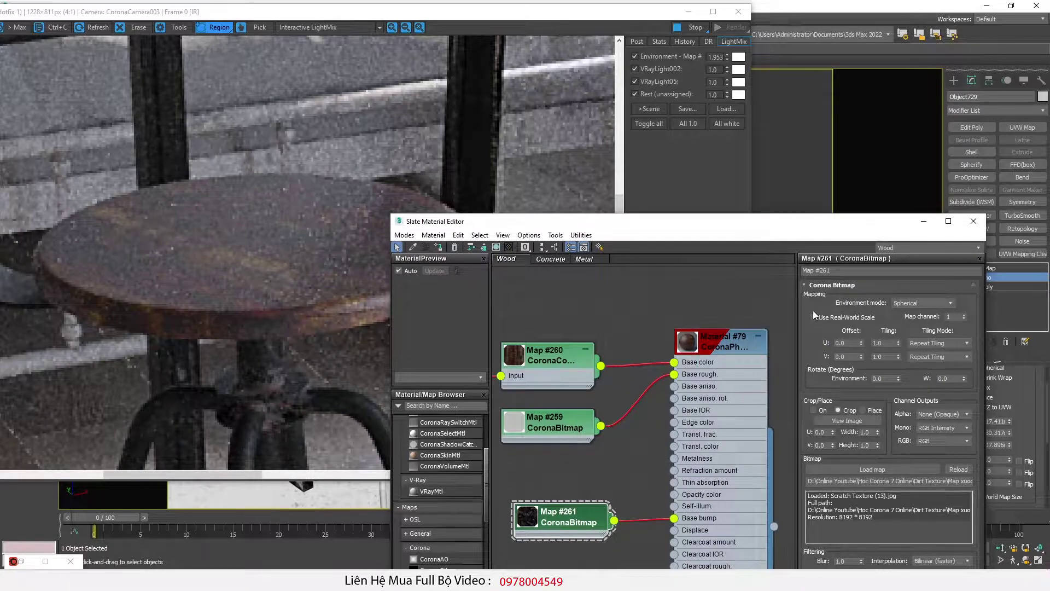
left_click_drag(794, 227, 785, 139)
scroll(875, 356, "down", 5)
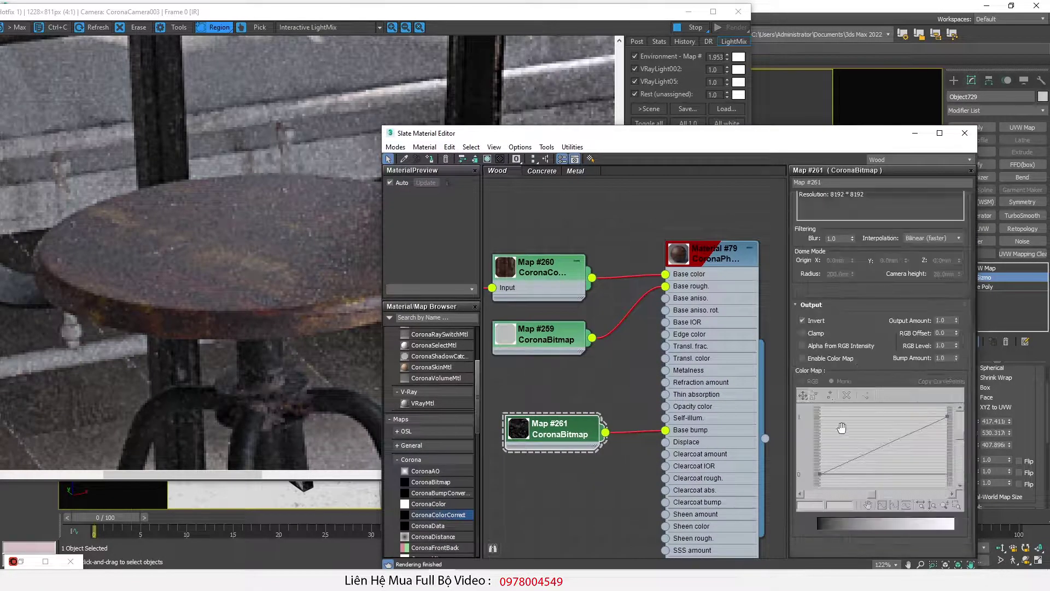
left_click(821, 322)
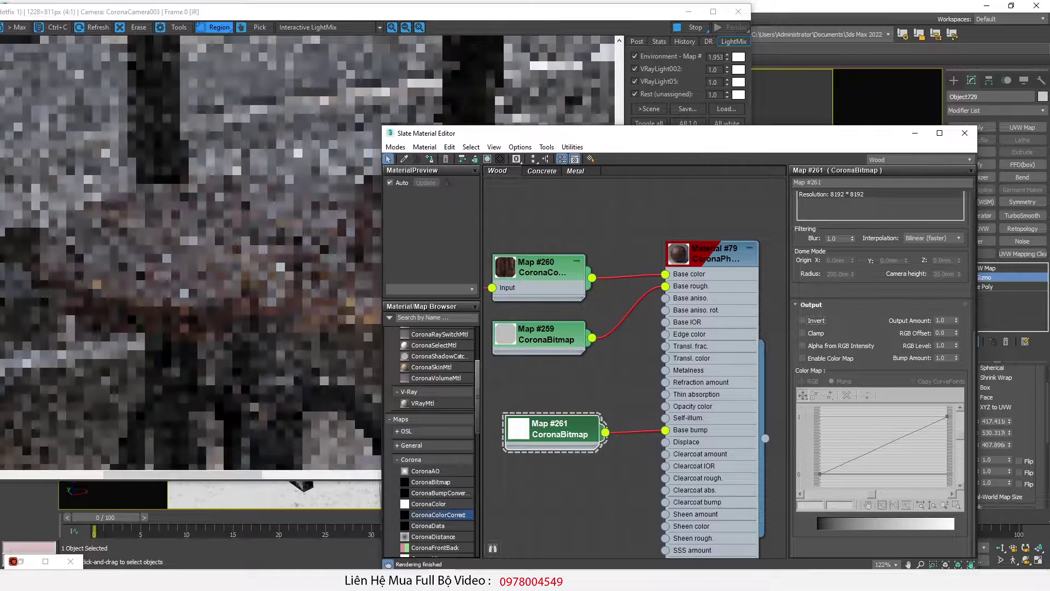
scroll(331, 251, "down", 2)
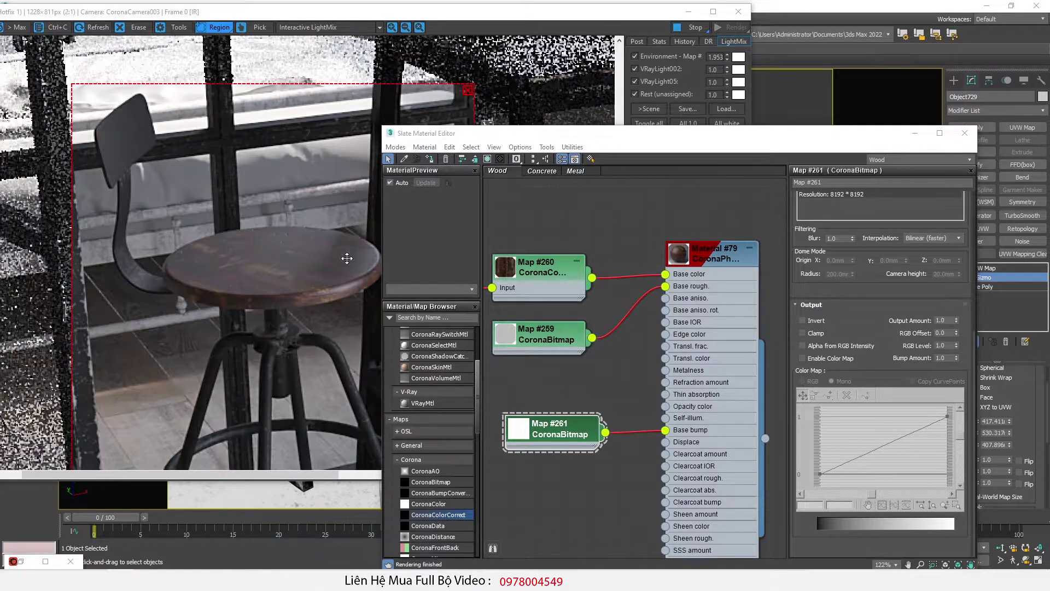
scroll(295, 261, "down", 1)
scroll(276, 243, "up", 1)
scroll(183, 239, "down", 1)
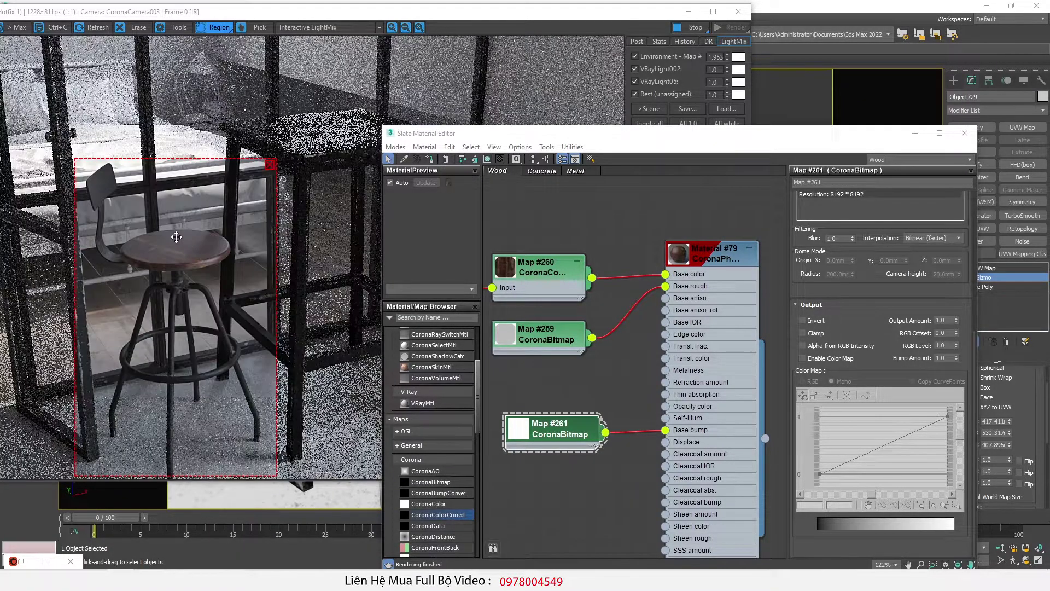
scroll(210, 240, "up", 2)
left_click_drag(0, 72, 652, 117)
left_click(692, 239)
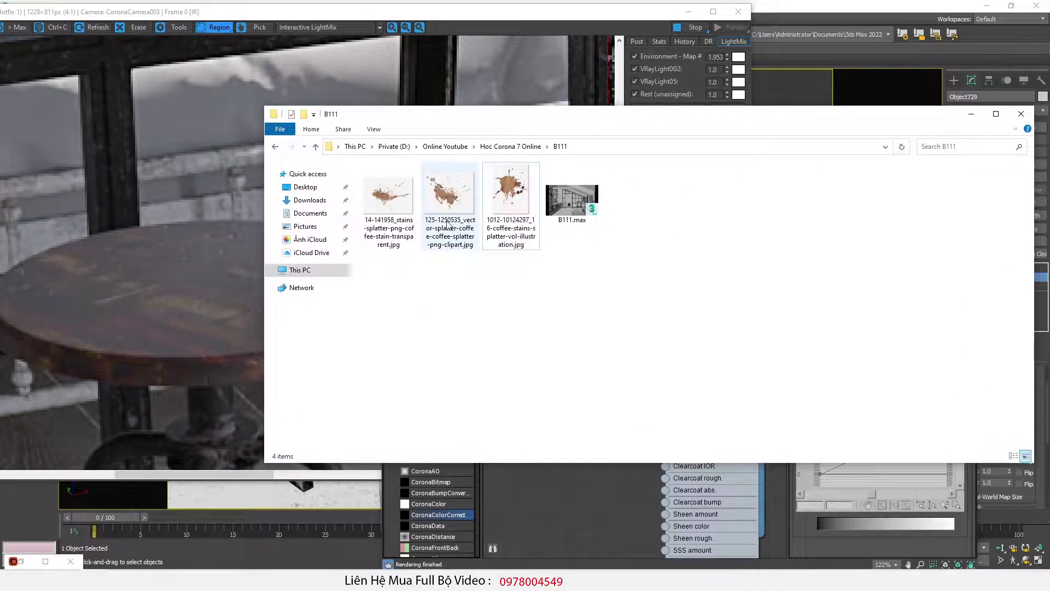
double_click(490, 195)
right_click(336, 241)
mouse_move(383, 242)
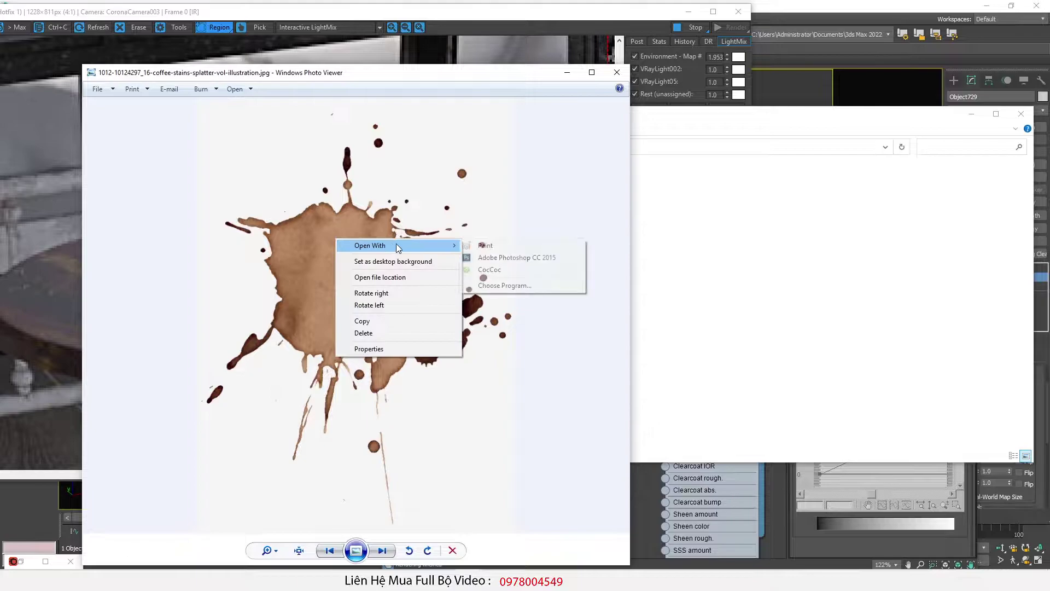
left_click(517, 258)
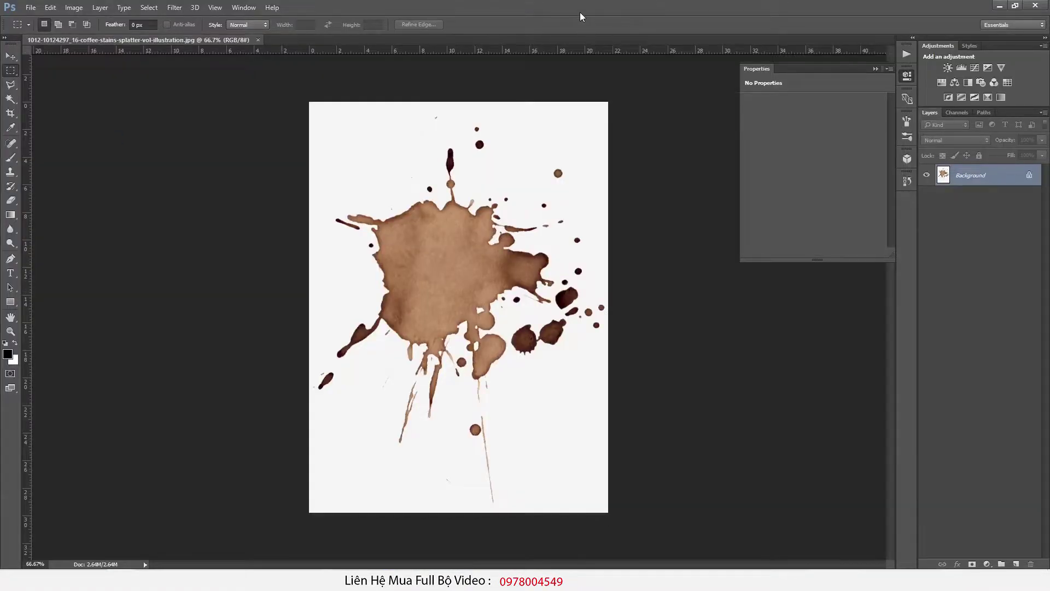
Extend the canvas with the Crop tool to leave a wide white margin on all sides of the splatter.
left_click(11, 56)
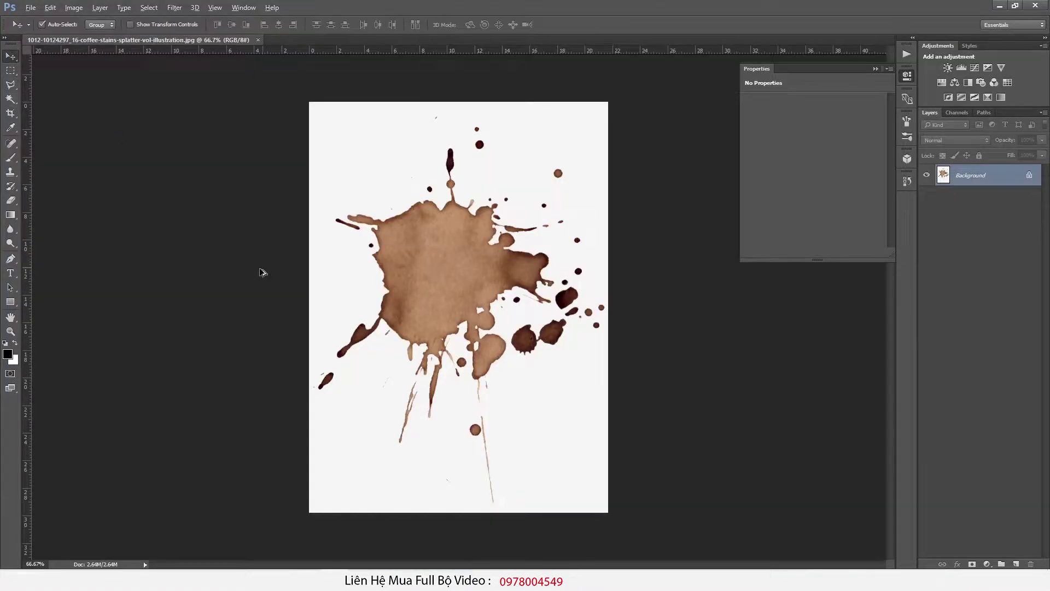
scroll(264, 271, "down", 7, "alt")
key("c")
left_click_drag(535, 410, 626, 495)
left_click_drag(293, 307, 201, 305)
left_click_drag(459, 174, 458, 108)
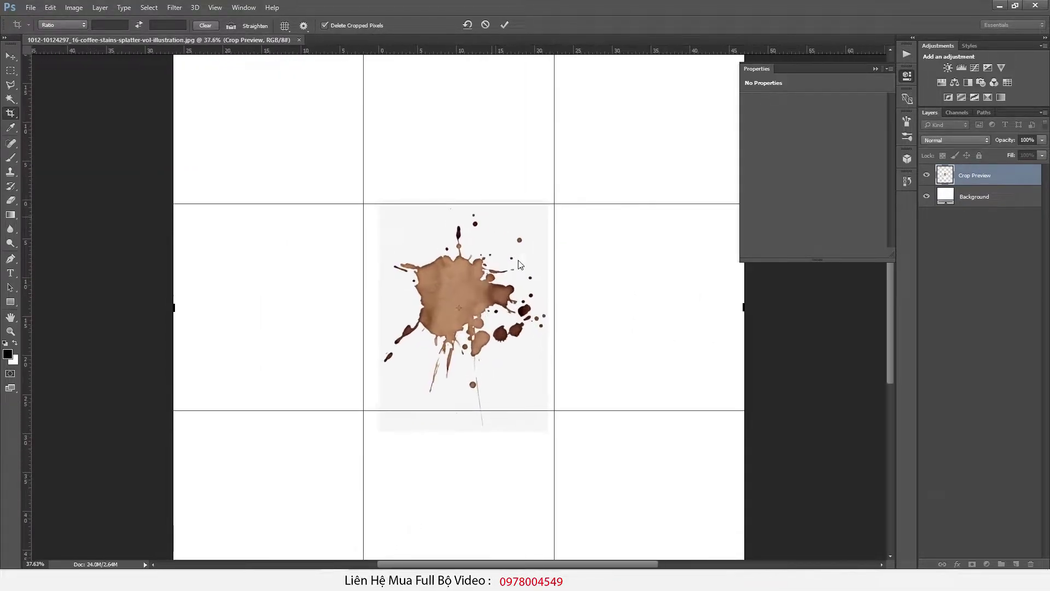
key("Return")
Add a Threshold adjustment at level 219 and merge it with the Background layer to make the splatter black and white.
left_click(984, 563)
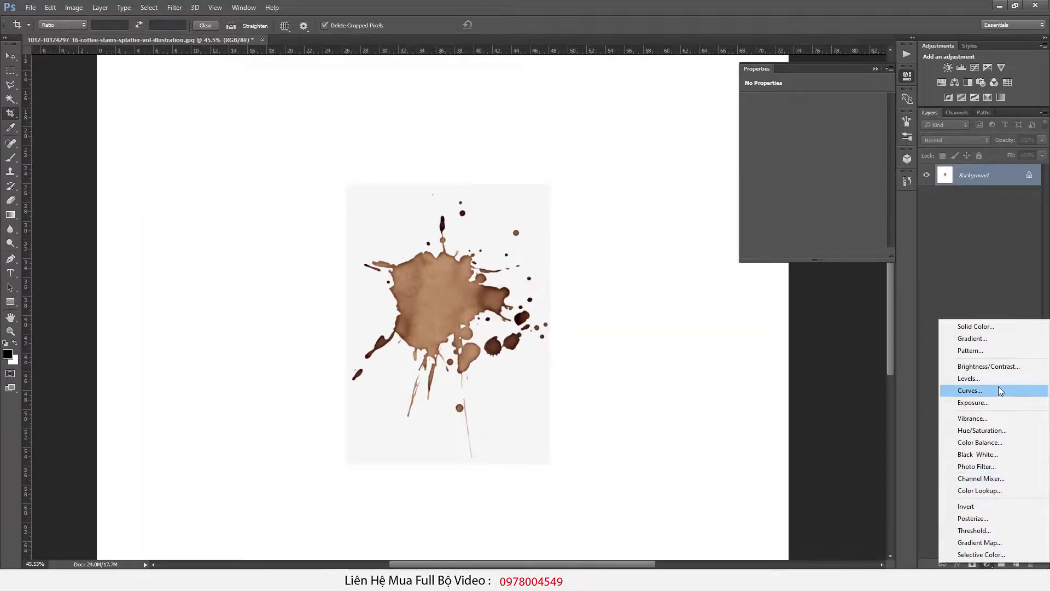
left_click(974, 530)
left_click_drag(839, 160, 861, 173)
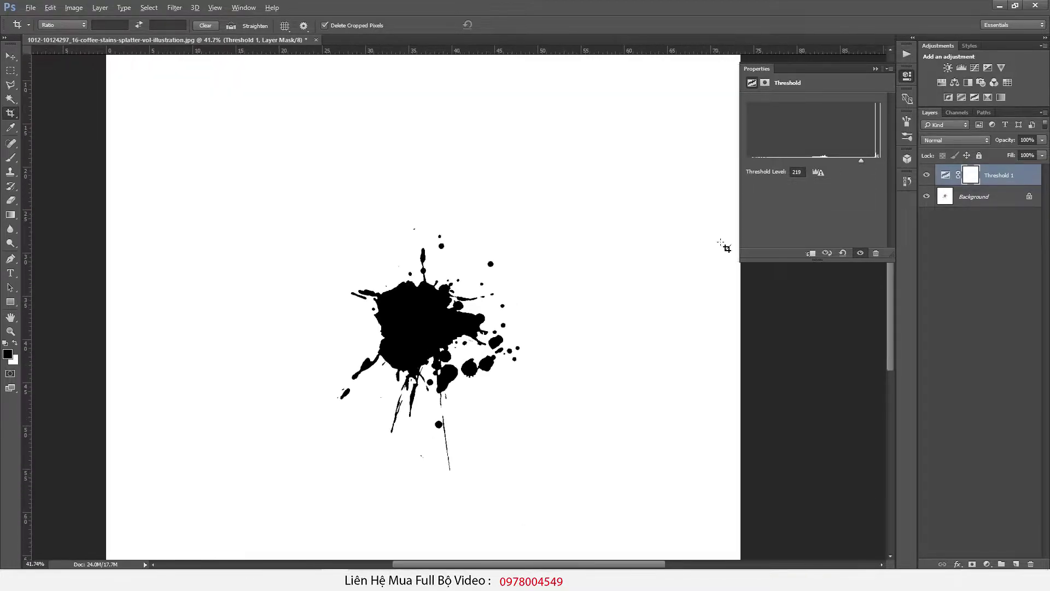
left_click(944, 197, "shift")
scroll(645, 167, "up", 1, "alt")
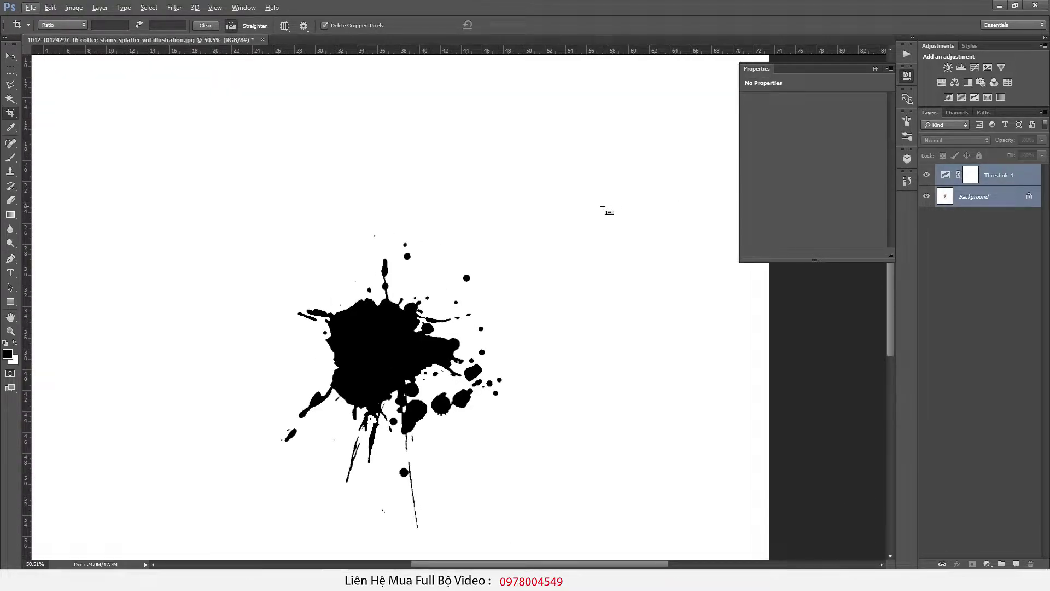
key("ctrl+e")
scroll(419, 358, "up", 8, "alt")
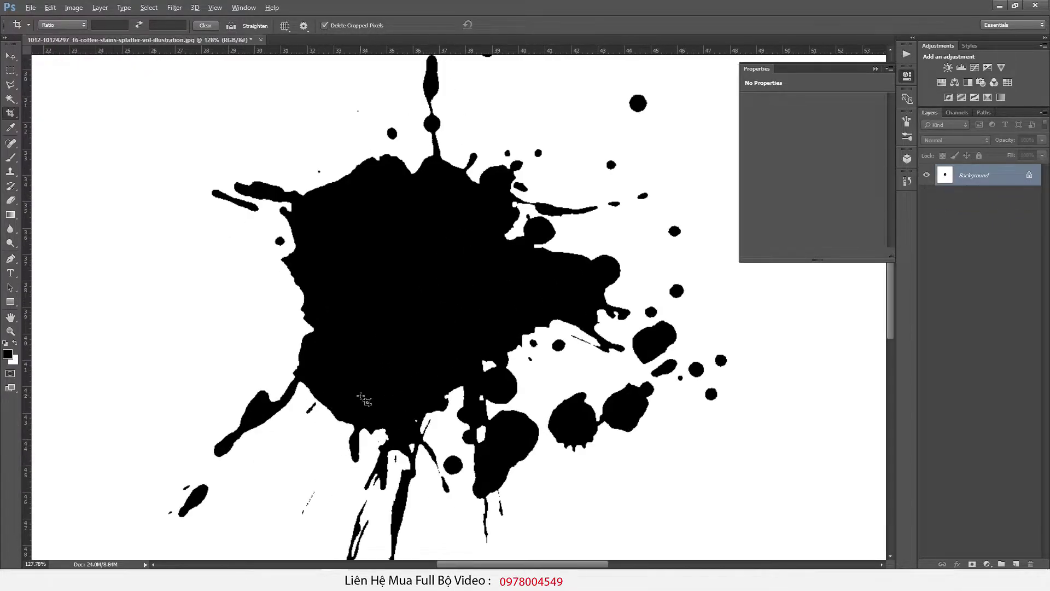
scroll(360, 395, "down", 8, "alt")
Select the white area around the black splatter with the Magic Wand and feather the selection.
key("v")
key("Escape")
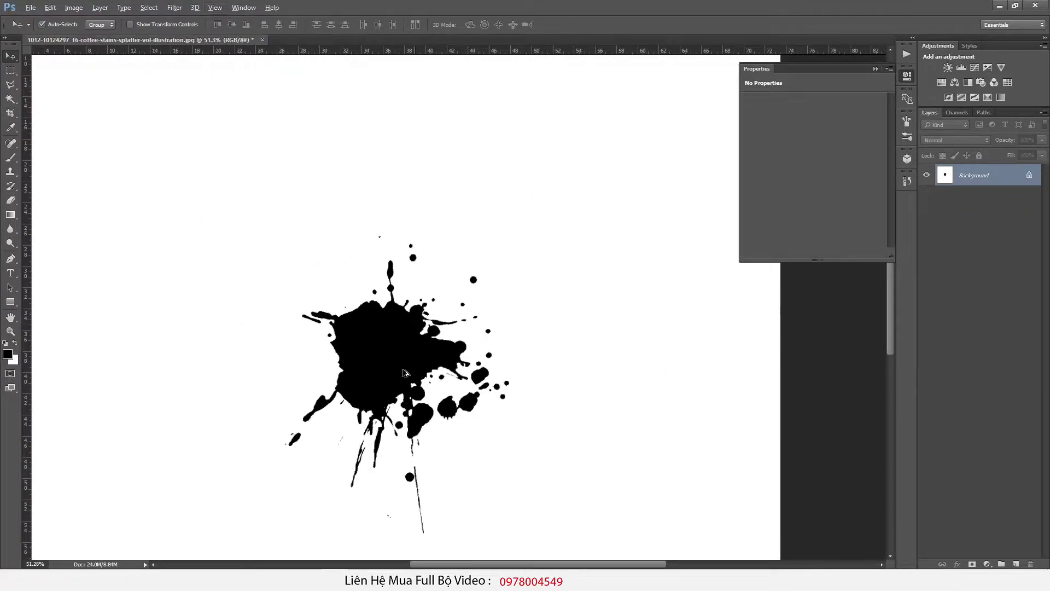
scroll(391, 374, "up", 4, "alt")
key("w")
scroll(449, 424, "up", 2, "alt")
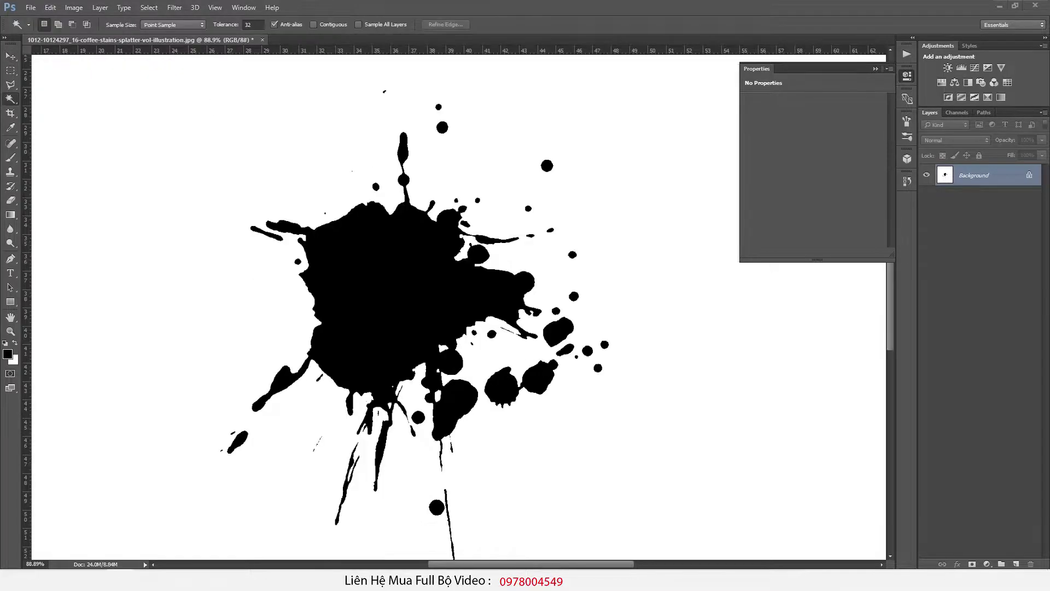
scroll(450, 423, "down", 3, "alt")
scroll(450, 424, "up", 4, "alt")
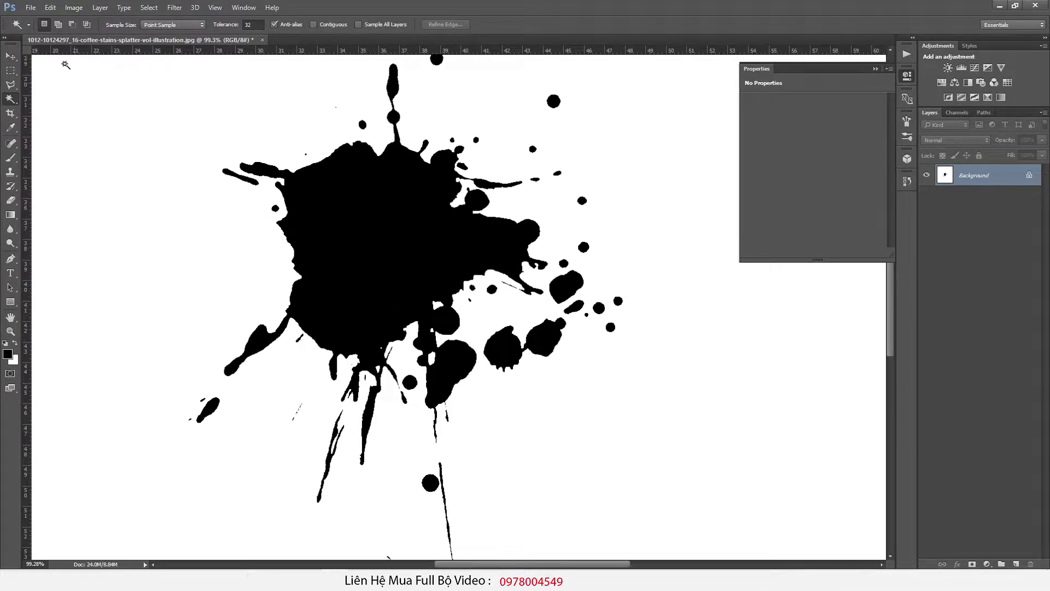
left_click(221, 260)
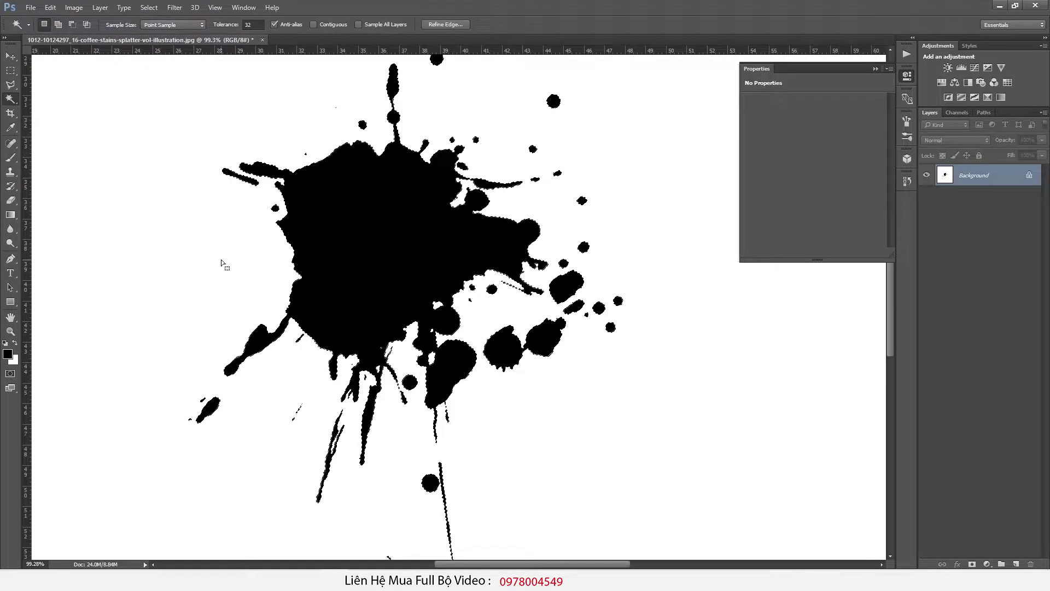
right_click(179, 280)
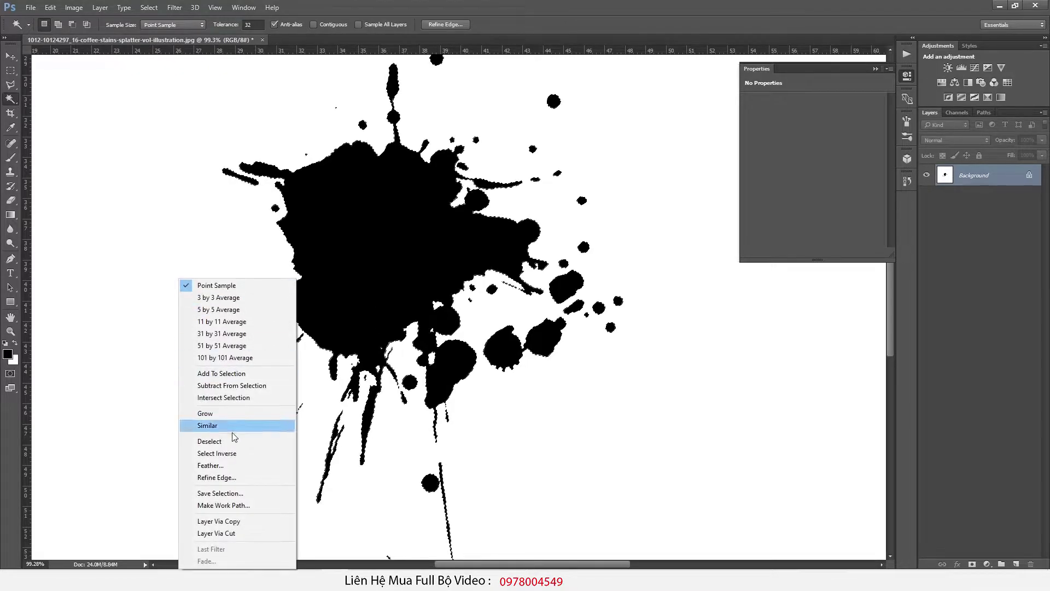
left_click(238, 464)
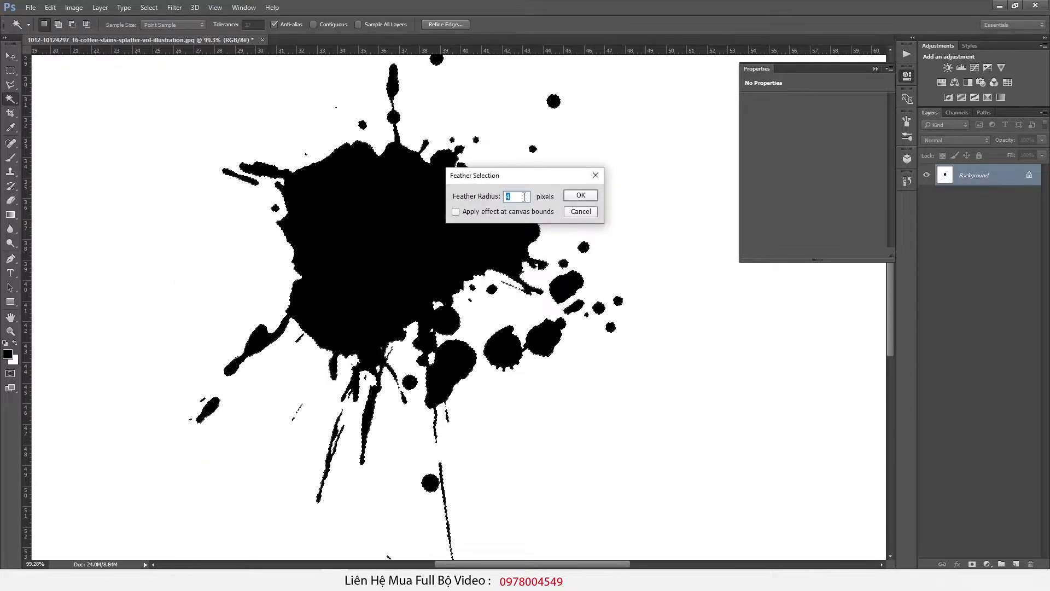
left_click(580, 196)
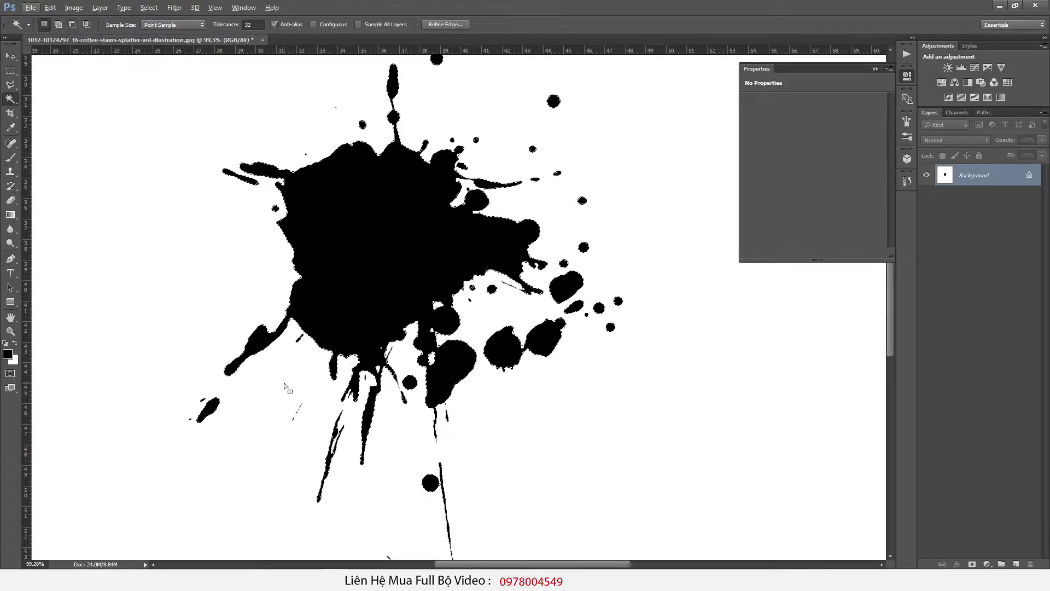
Fill the feathered selection with white to soften the splatter's edges, deselect, and inspect the edges up close.
key("ctrl+Delete")
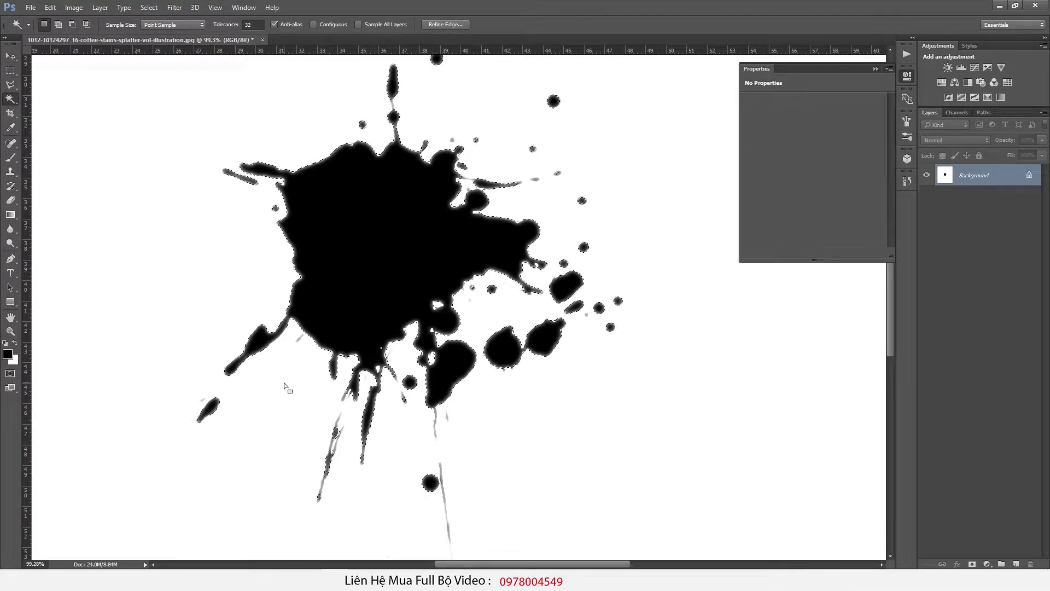
key("ctrl+d")
scroll(310, 334, "up", 5, "alt")
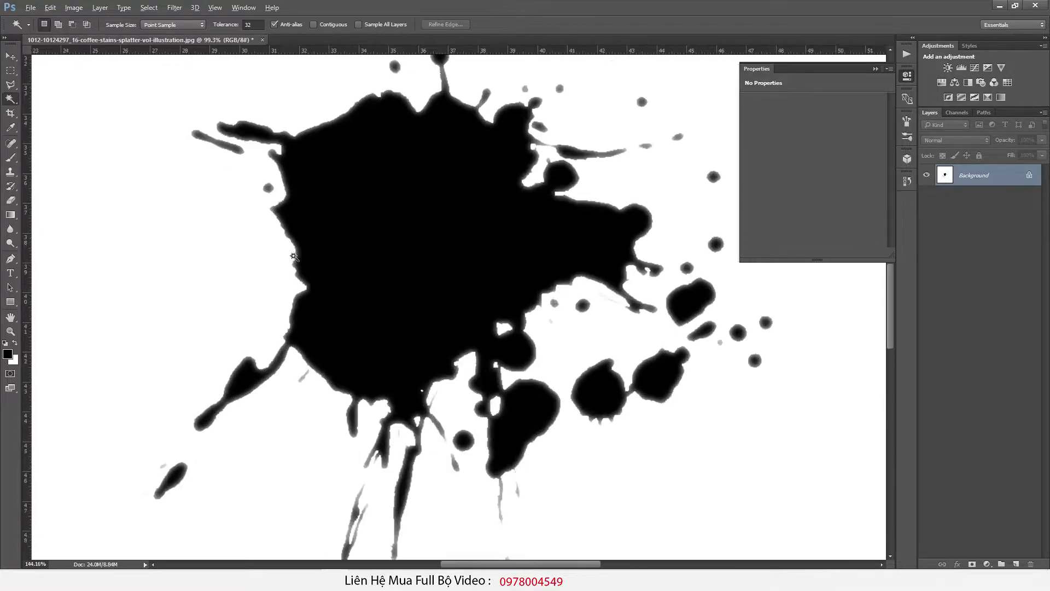
scroll(403, 429, "down", 5, "alt")
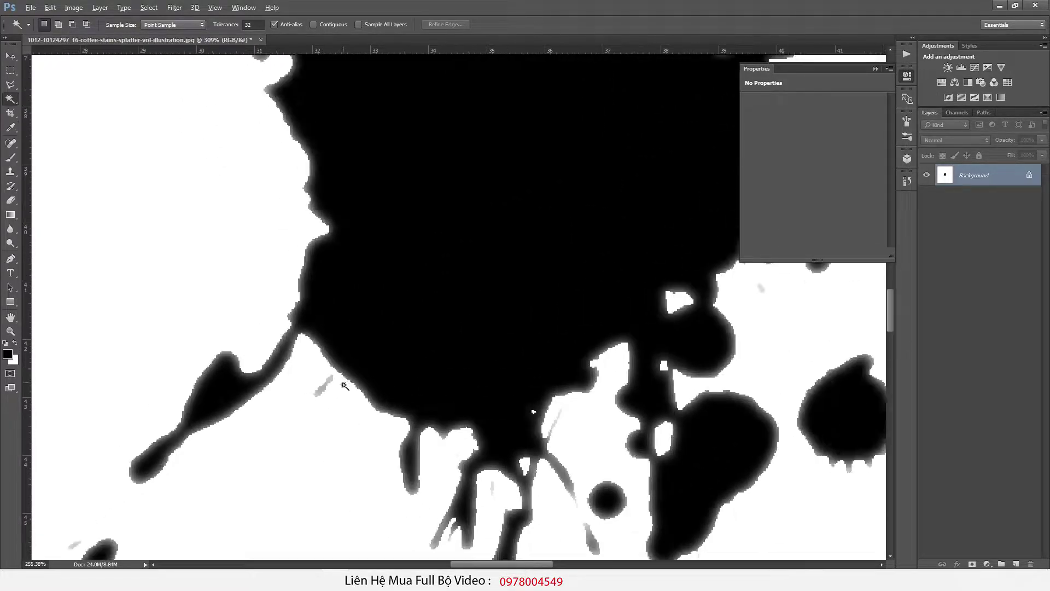
scroll(311, 360, "down", 1, "alt")
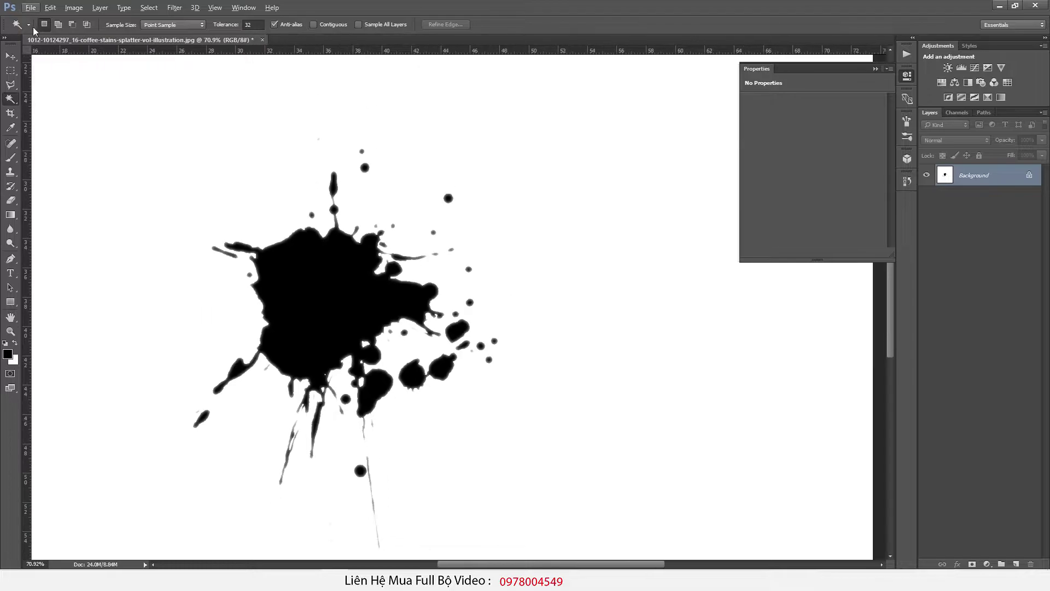
Save the splatter mask as a JPEG named Mask Chair in the B111 folder.
left_click(30, 7)
left_click(132, 129)
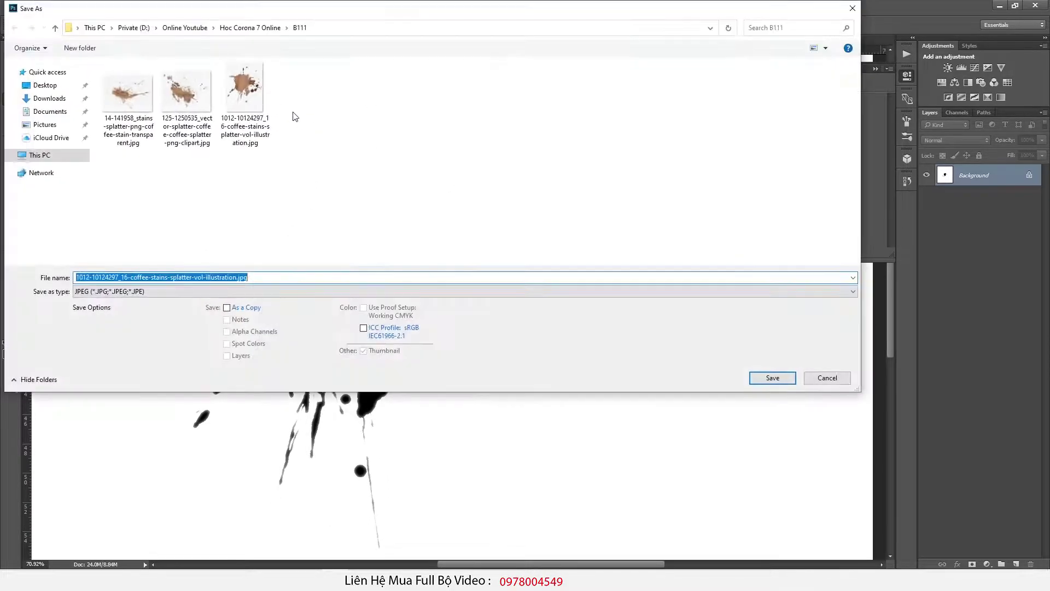
double_click(150, 292)
double_click(152, 276)
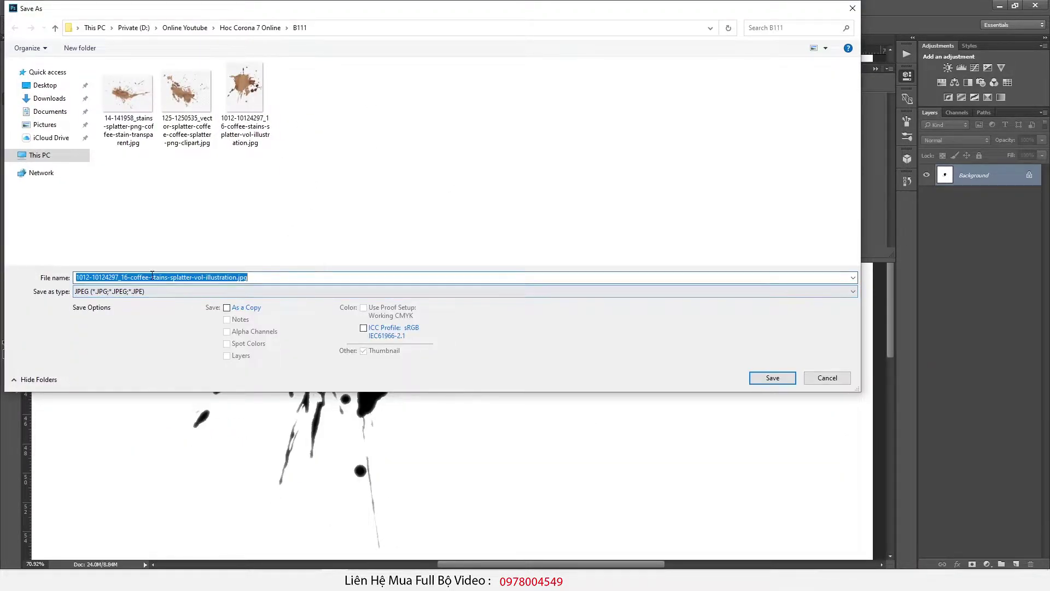
type("Mask Ch")
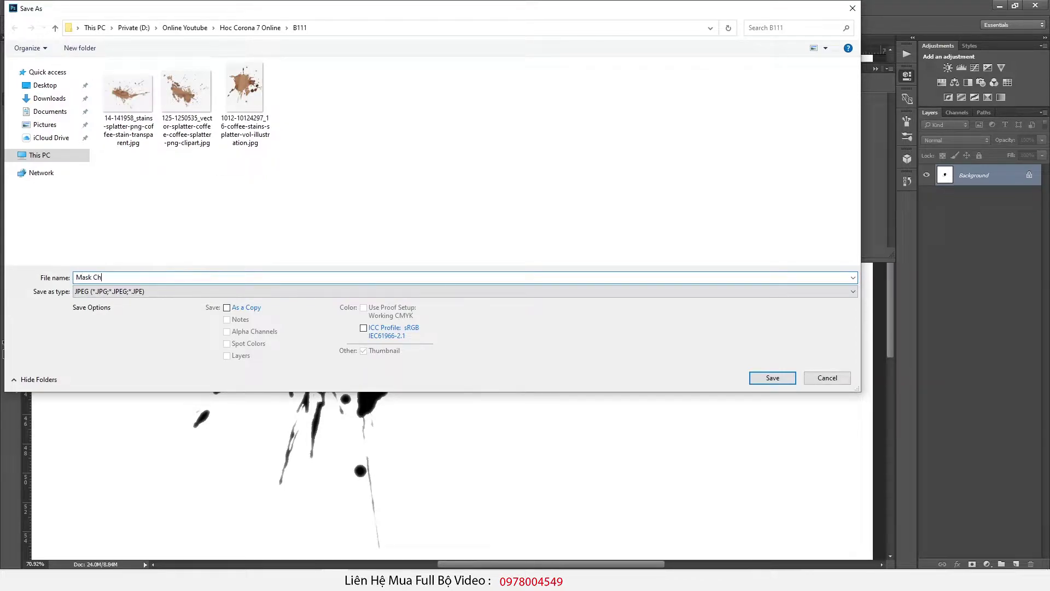
type("air")
left_click(179, 278)
left_click(761, 380)
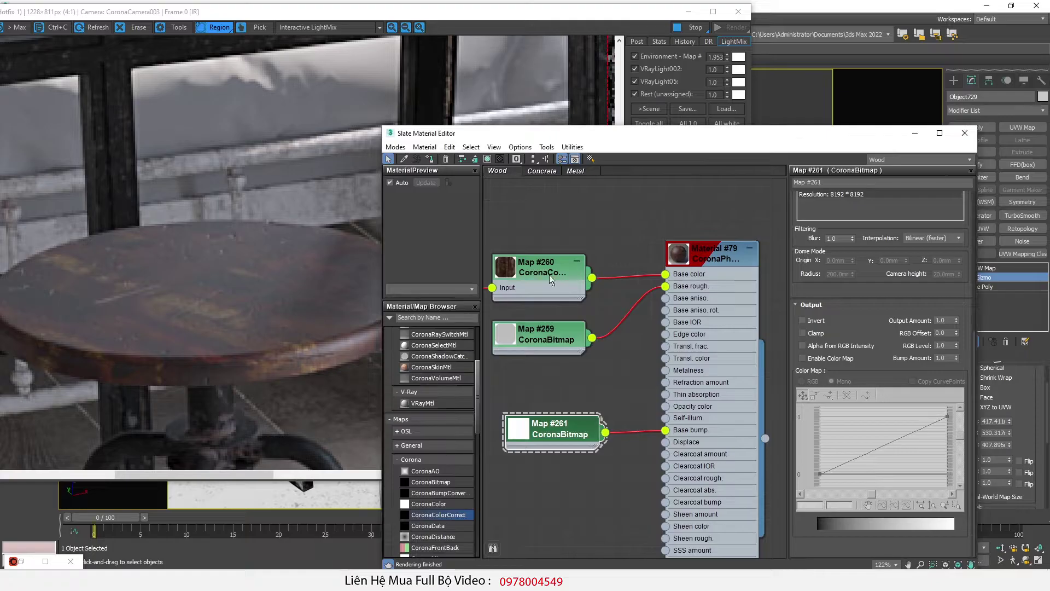
Add a CoronaLayeredMtl to the Wood view and wire the stool's wood material into its base material.
scroll(661, 339, "down", 8)
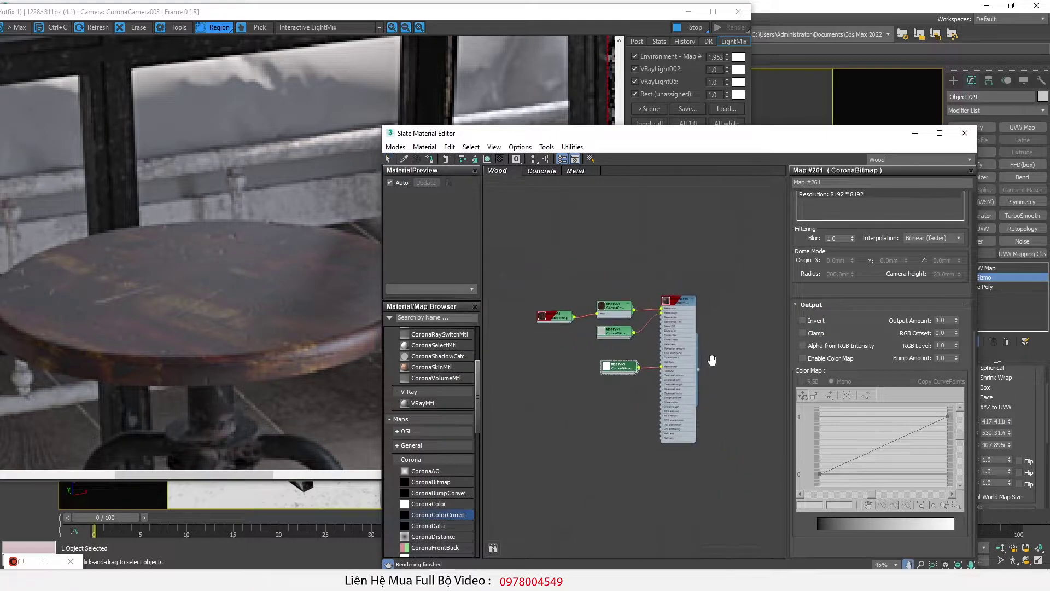
scroll(451, 472, "up", 3)
left_click_drag(704, 438, 699, 434)
left_click_drag(416, 380, 767, 368)
double_click(767, 369)
middle_click_drag(734, 393, 659, 407)
scroll(683, 398, "up", 3)
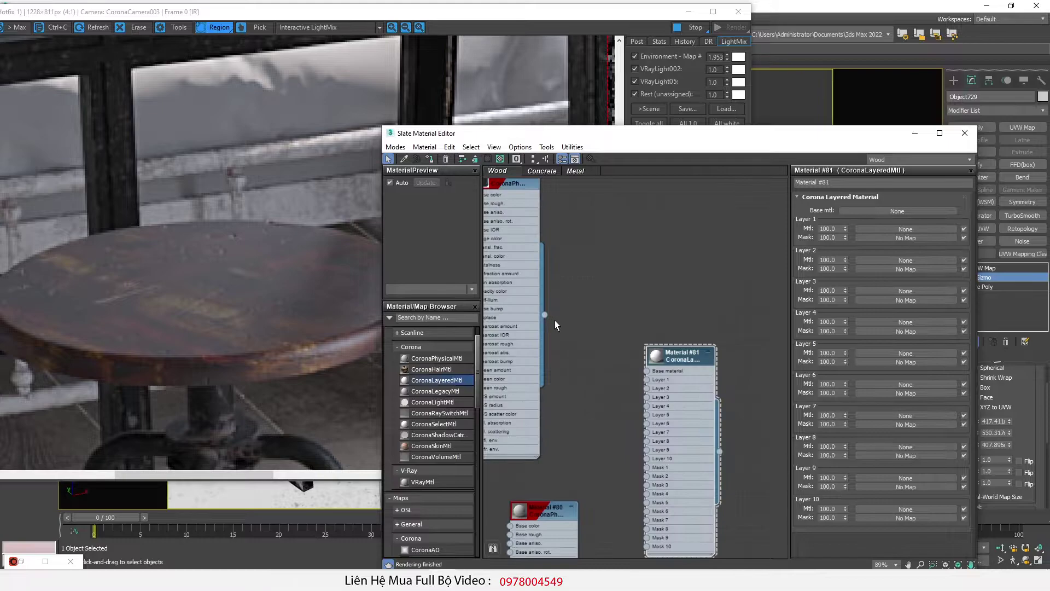
left_click_drag(546, 314, 648, 371)
Add an empty CoronaBitmap beside the second physical material without choosing an image, and open its parameters.
scroll(602, 340, "down", 5)
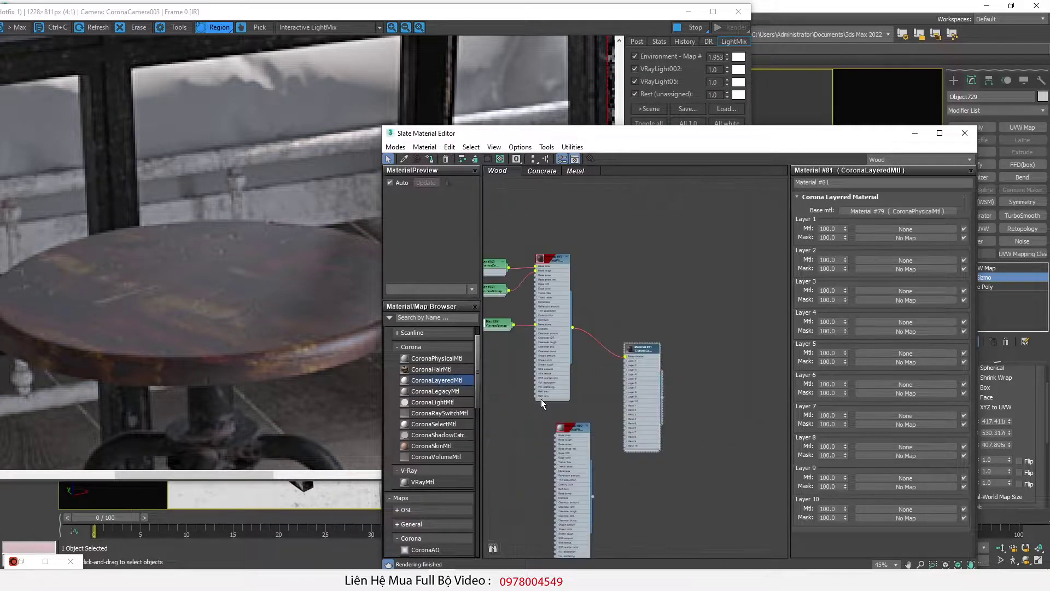
middle_click_drag(540, 399, 597, 376)
scroll(444, 512, "down", 2)
left_click_drag(427, 537, 687, 441)
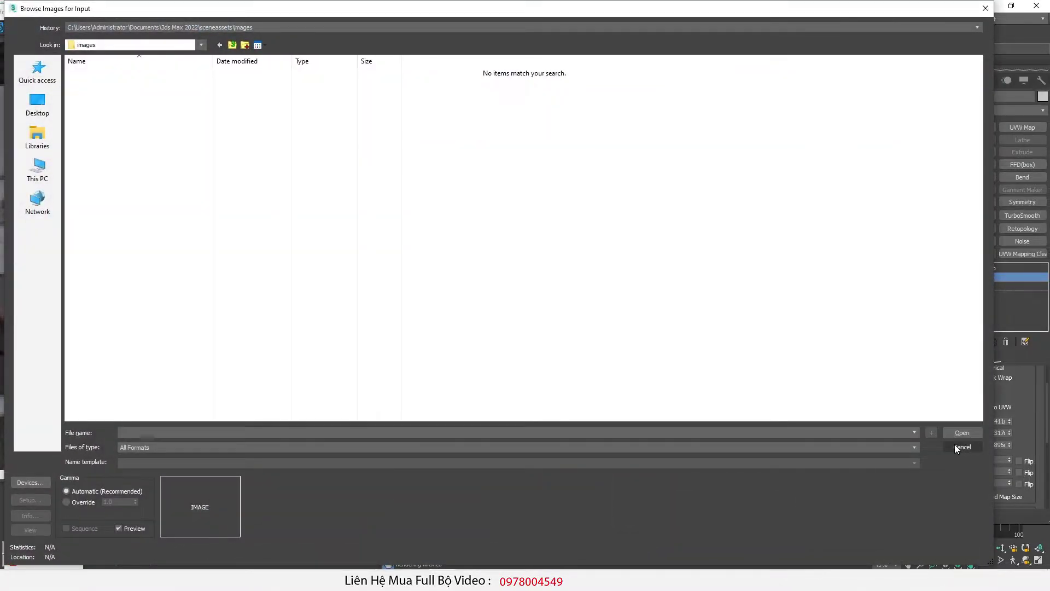
left_click(962, 447)
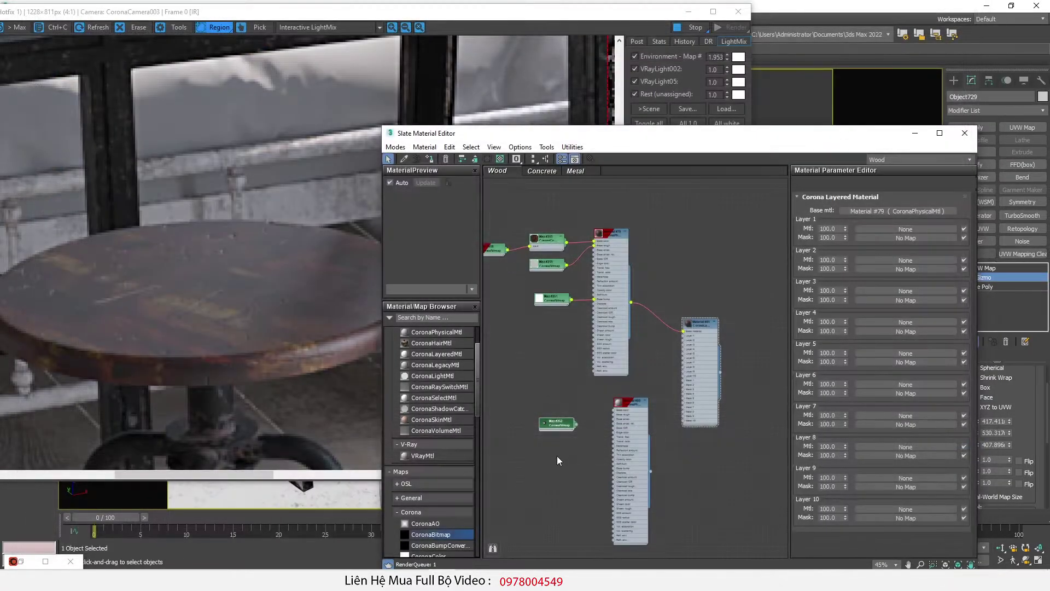
double_click(563, 433)
scroll(563, 432, "up", 5)
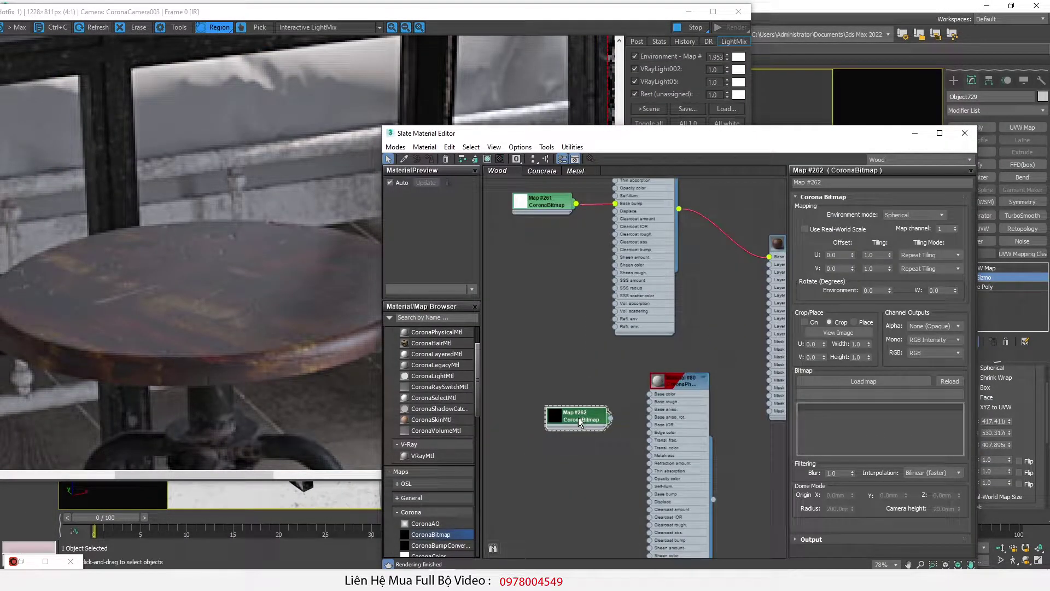
Load plaster_brick_wall_2.jpg from the Map Tuong Cu folder into the new bitmap and move its node away from the material.
left_click(54, 579)
left_click_drag(163, 97, 205, 84)
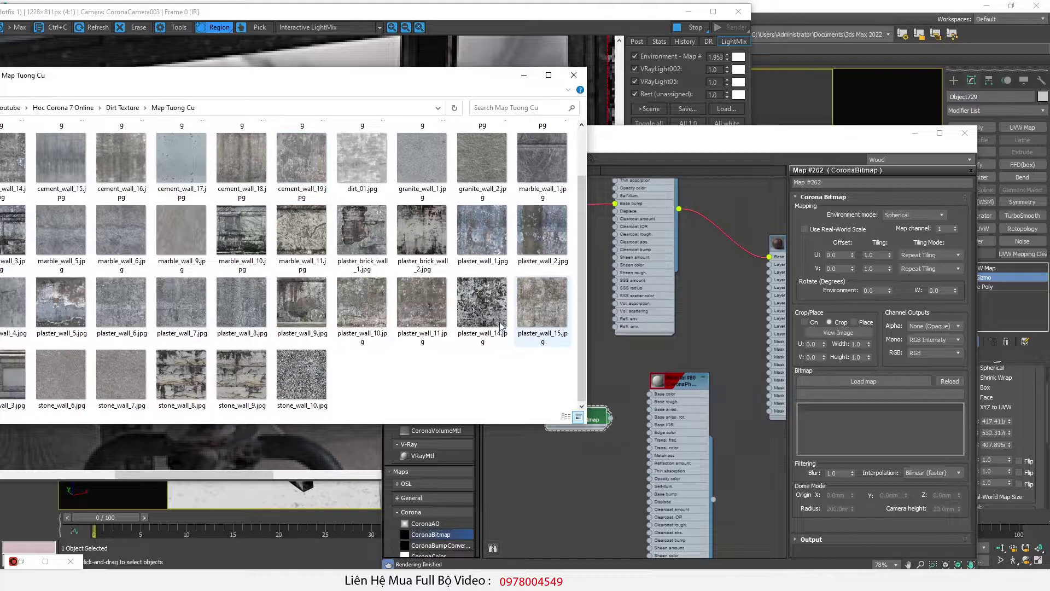
double_click(426, 224)
left_click(621, 72)
left_click_drag(441, 236, 863, 381)
scroll(618, 410, "up", 1)
left_click_drag(604, 419, 562, 420)
Insert a CoronaColorCorrect between the plaster bitmap and the second material's base color, with brightness -0.73.
scroll(618, 415, "down", 1)
scroll(434, 484, "down", 1)
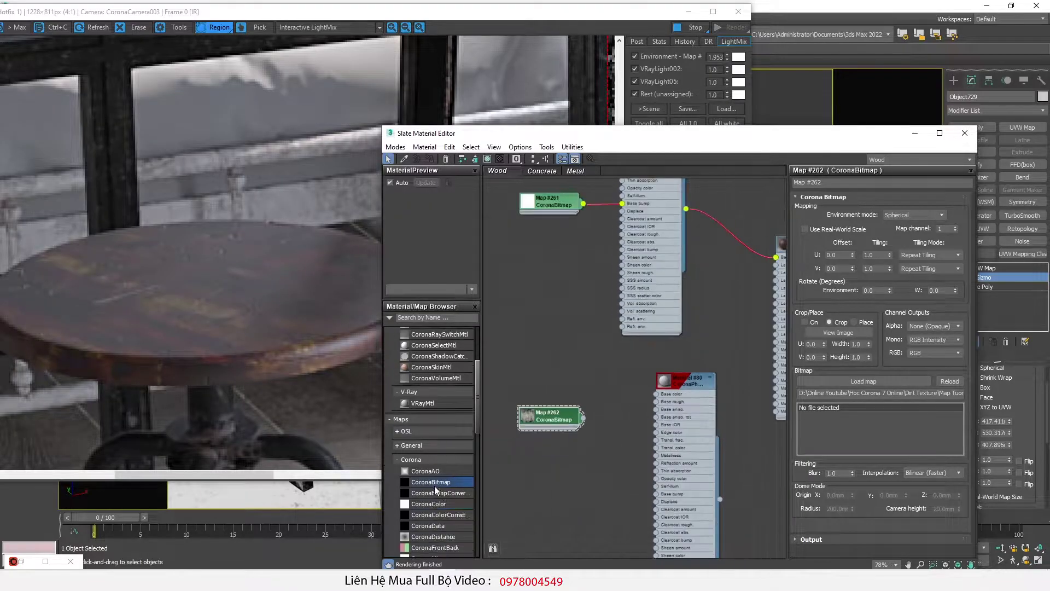
left_click_drag(449, 514, 575, 430)
scroll(532, 426, "up", 2)
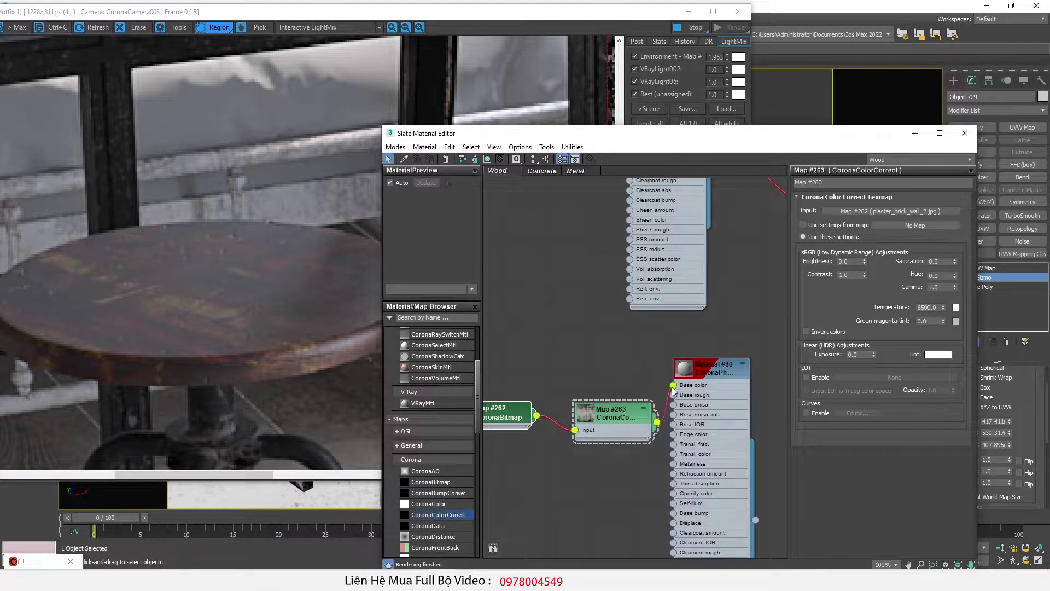
left_click_drag(865, 265, 867, 268)
Wire the second physical material into Layer 1 of the layered material and collapse its node.
scroll(504, 393, "down", 4)
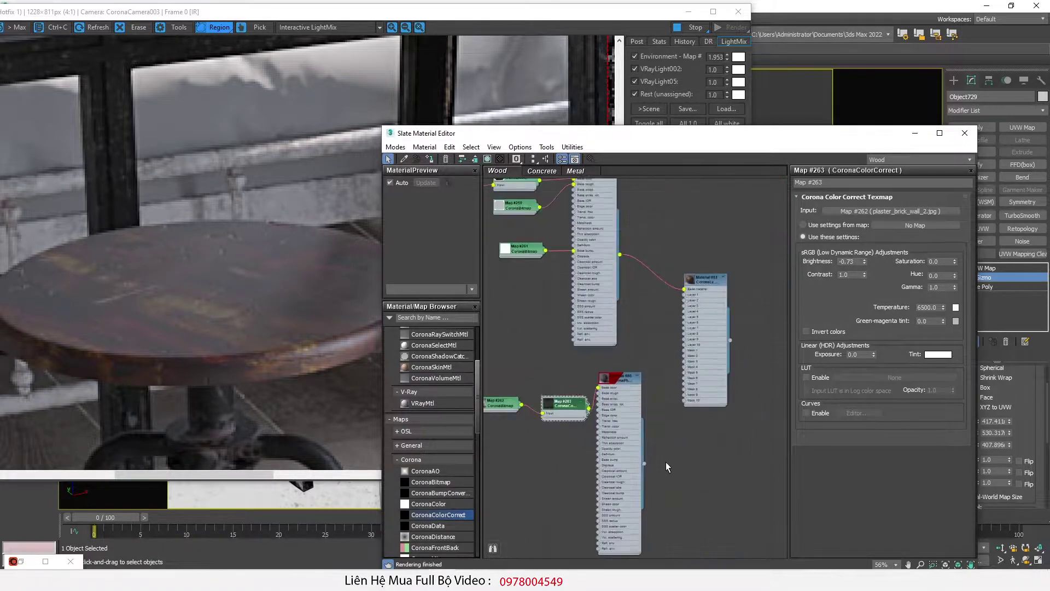
double_click(637, 379)
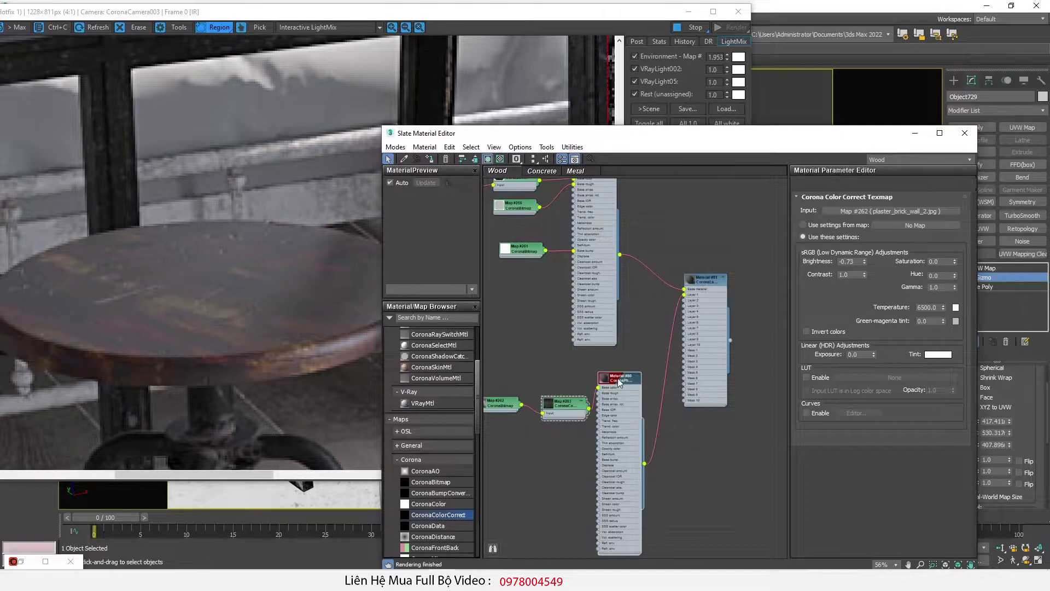
left_click(638, 379)
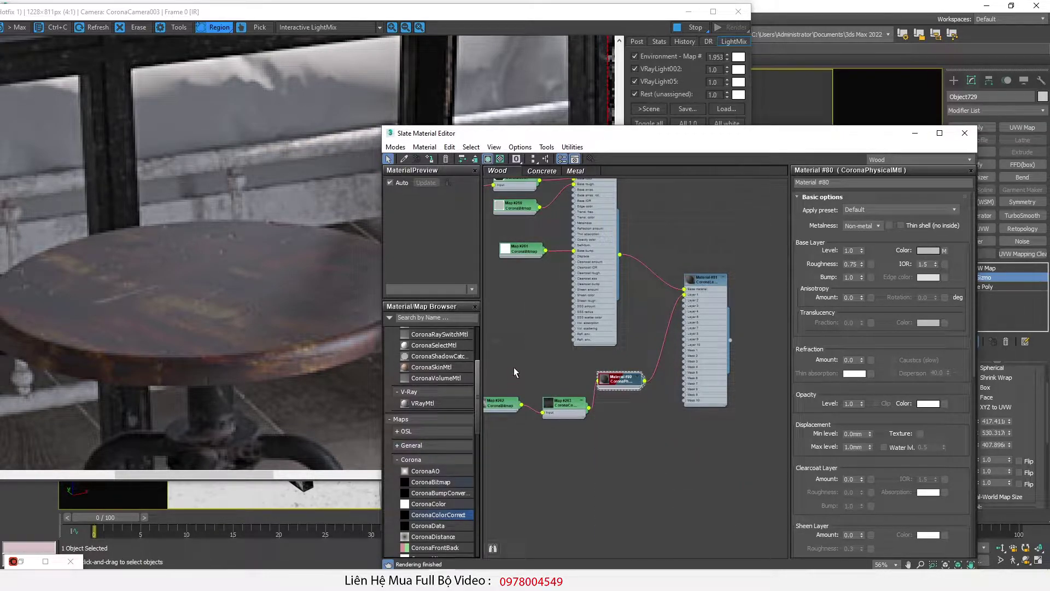
Duplicate the plaster bitmap node below the second physical material and set the copy's map channel to 2.
mouse_move(495, 406)
left_mouse_down("shift")
mouse_move(535, 426)
mouse_move(631, 418)
left_mouse_up("shift")
double_click(650, 424)
scroll(617, 430, "up", 4)
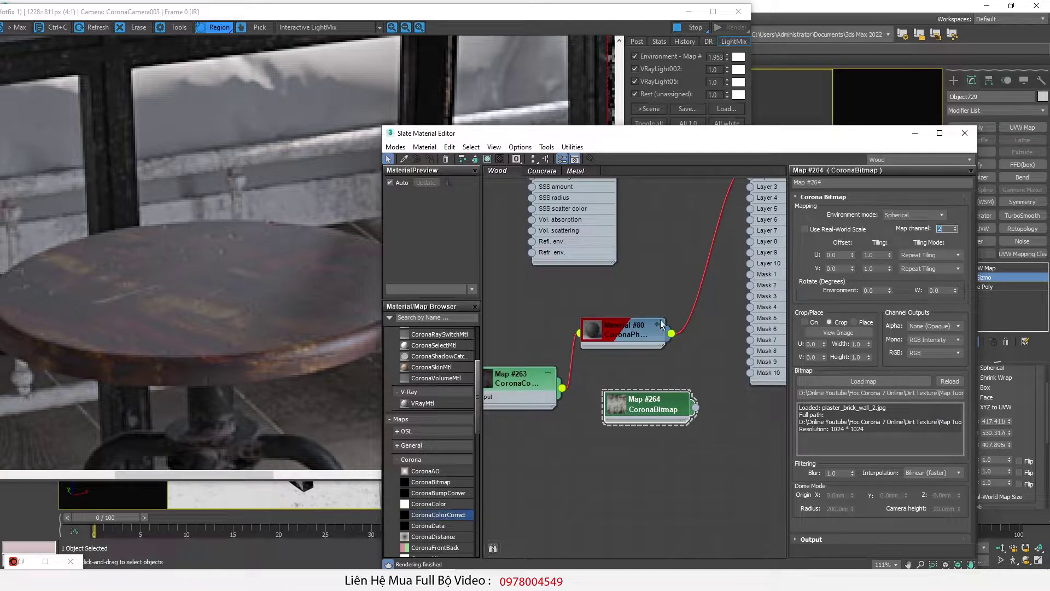
scroll(683, 322, "down", 1)
middle_click_drag(609, 357, 554, 391)
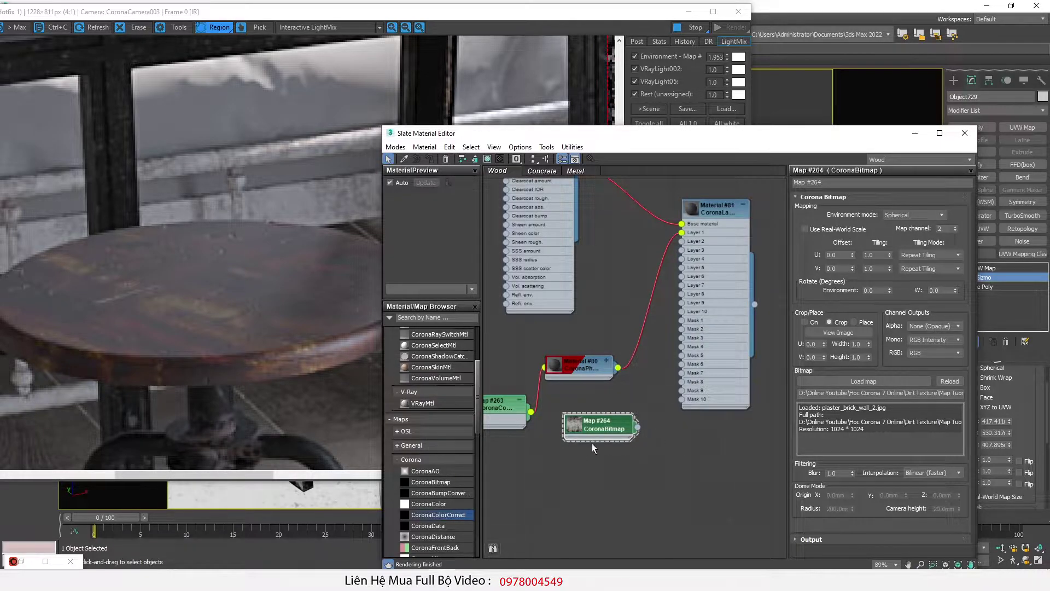
scroll(664, 422, "up", 1)
Load Mask Chair wood.jpg from the B111 folder into the copied bitmap with Invert enabled, and connect it to Mask 1.
key("alt+Tab")
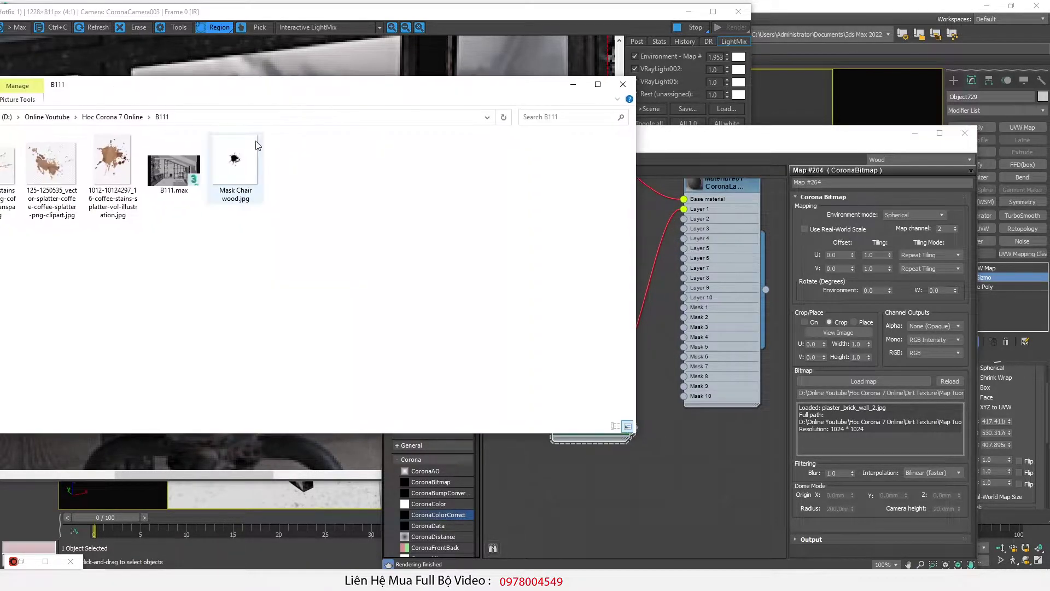
left_click_drag(252, 155, 844, 383)
left_click(814, 540)
scroll(821, 364, "down", 4)
scroll(851, 327, "up", 4)
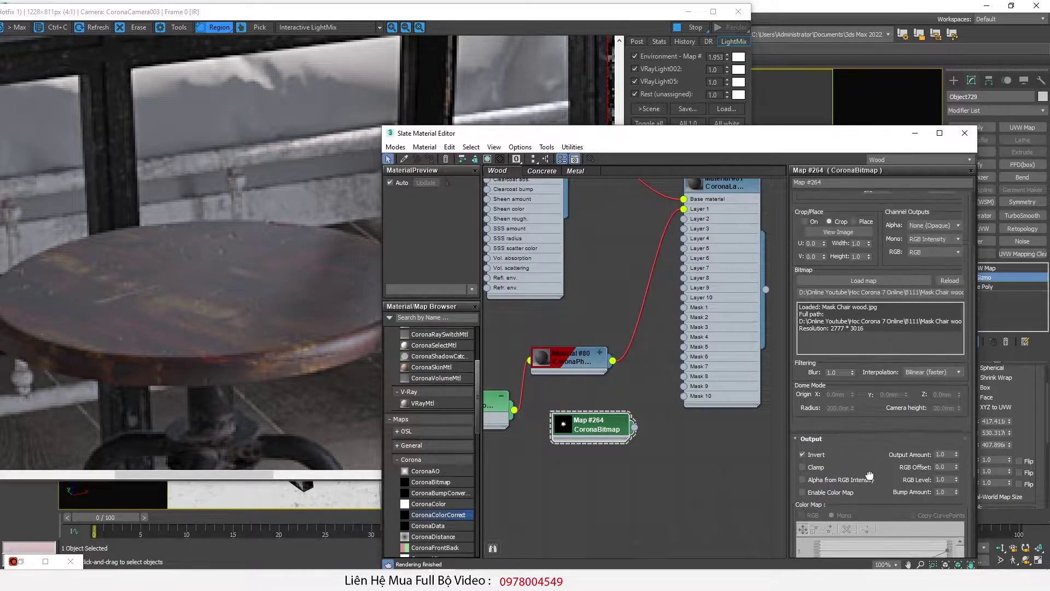
scroll(662, 432, "up", 2)
left_click_drag(612, 435, 673, 289)
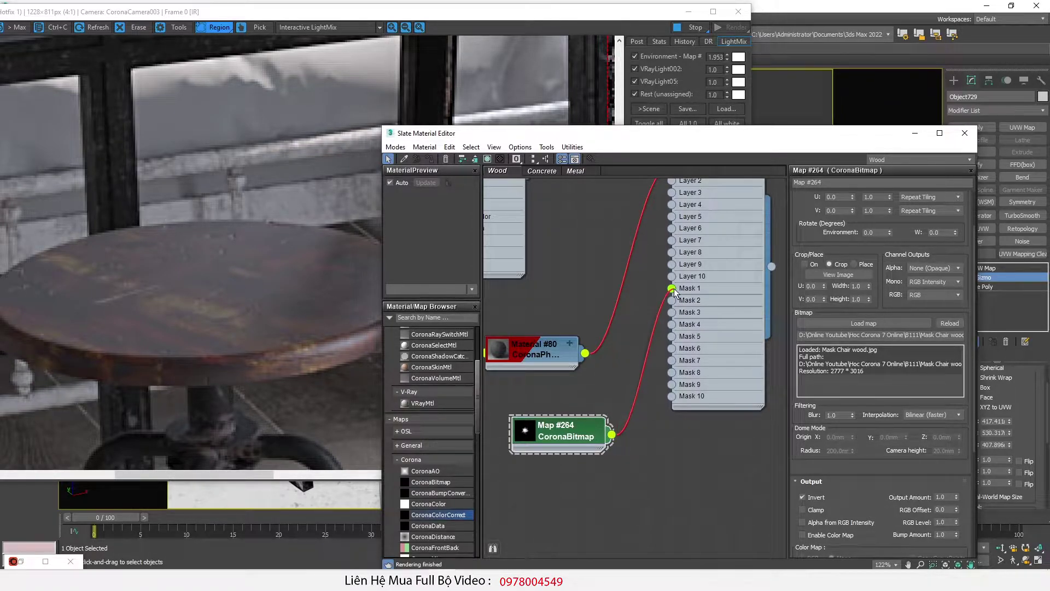
scroll(732, 533, "down", 5)
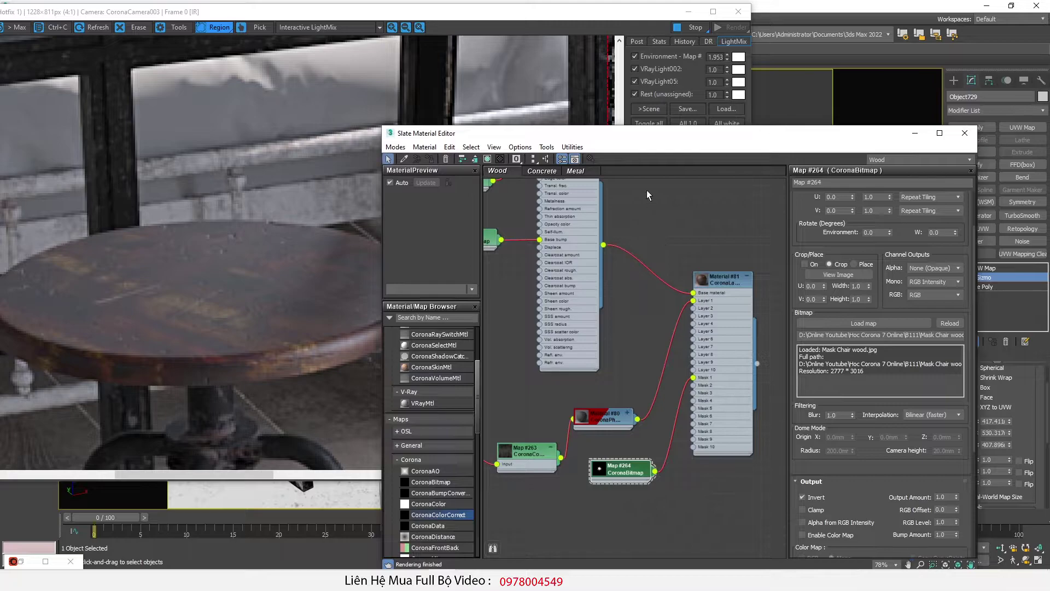
Add a second UVW Map modifier to the stool seat with Box mapping on map channel 2.
left_click_drag(660, 19, 284, 301)
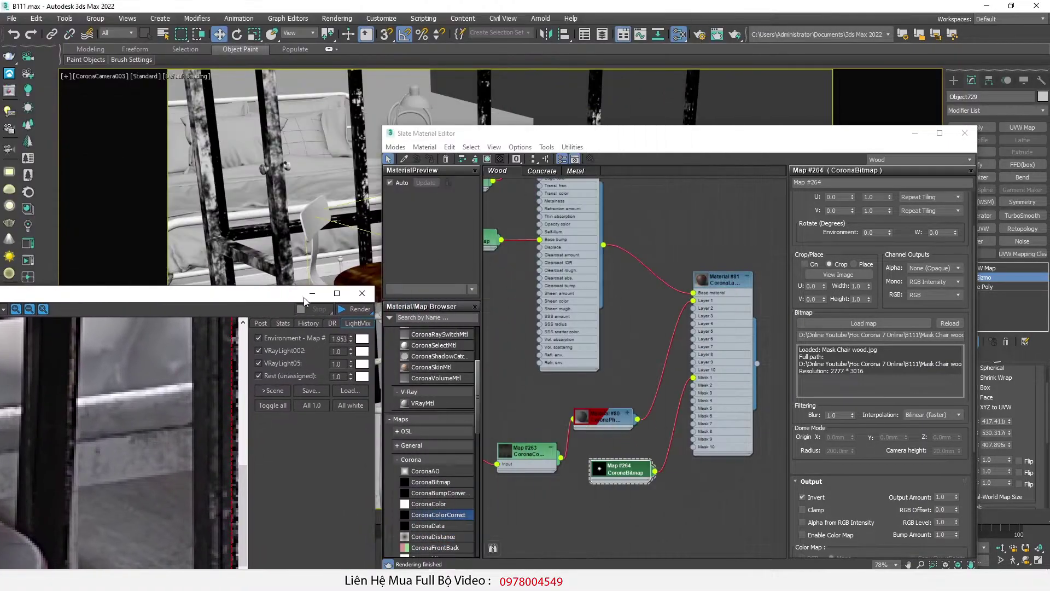
left_click_drag(575, 133, 396, 415)
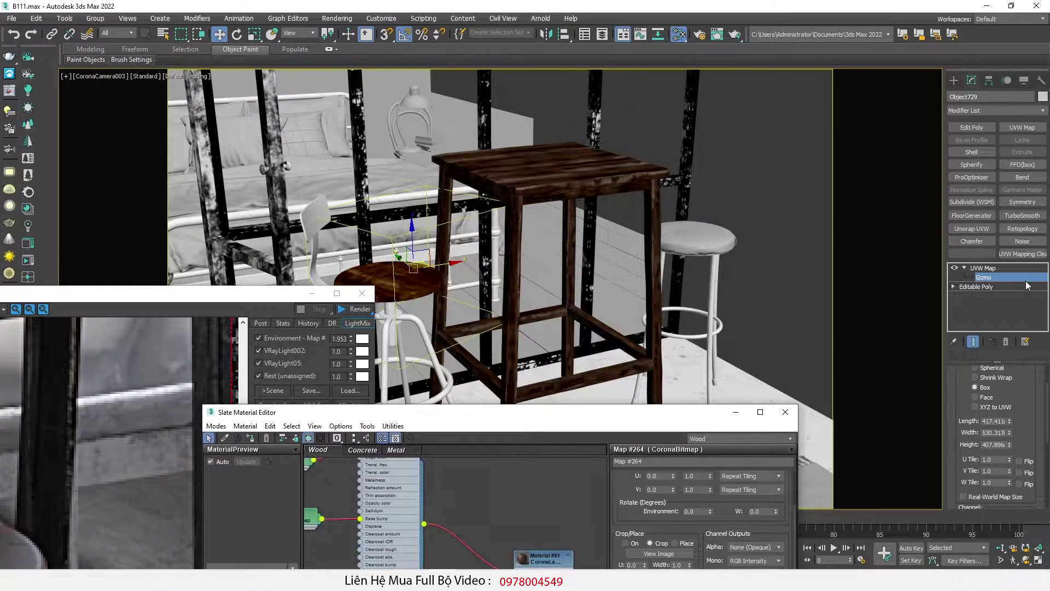
left_click(996, 268)
left_click(1012, 126)
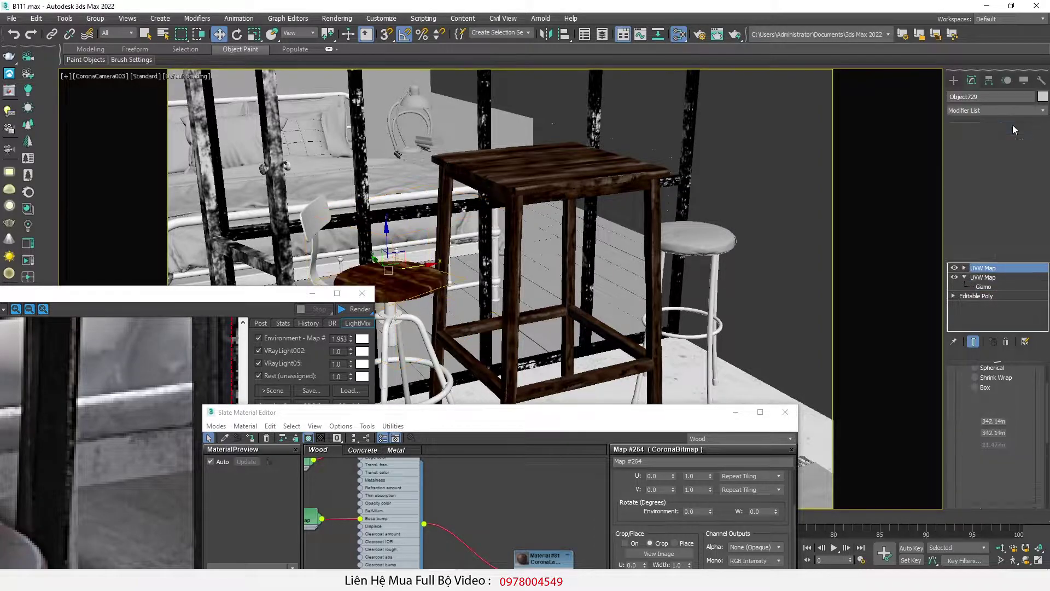
left_click_drag(1024, 403, 1012, 420)
left_click(984, 399)
scroll(989, 397, "down", 3)
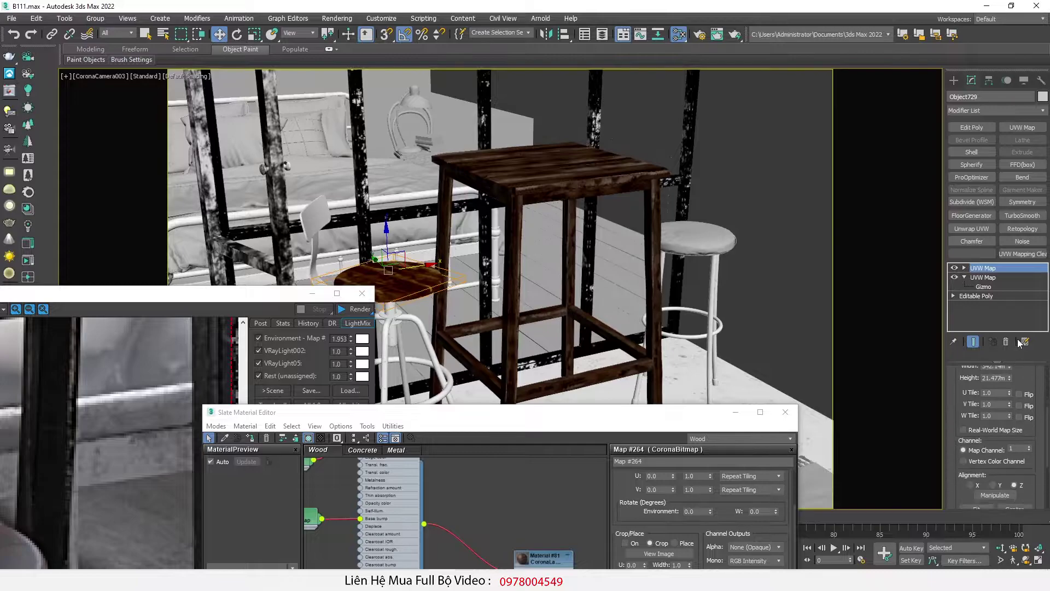
type("2")
key("Return")
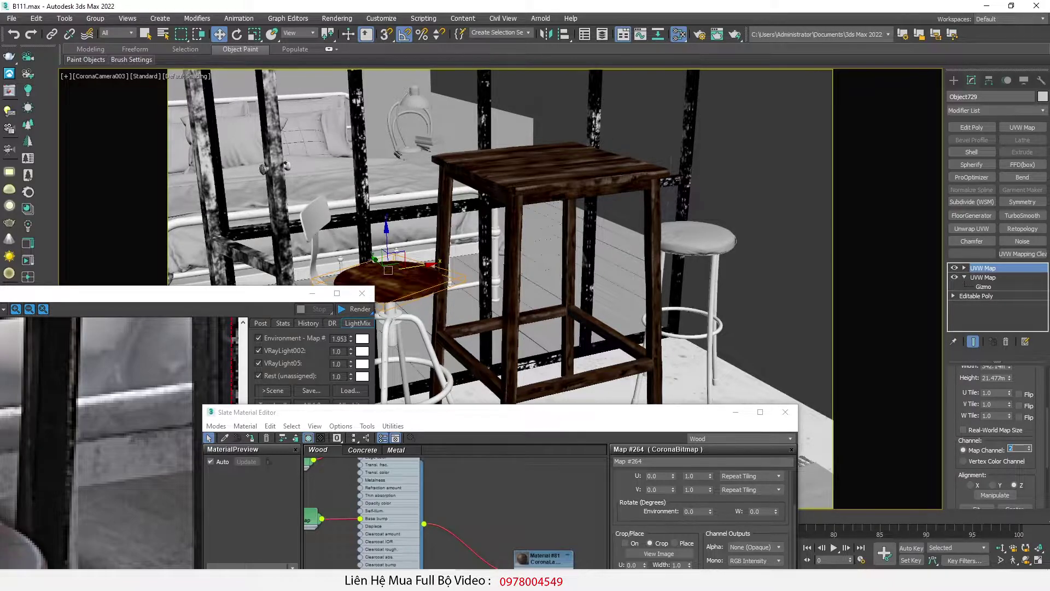
Assign the layered material to the selected stool seat.
left_click_drag(454, 422, 679, 176)
left_click(747, 315)
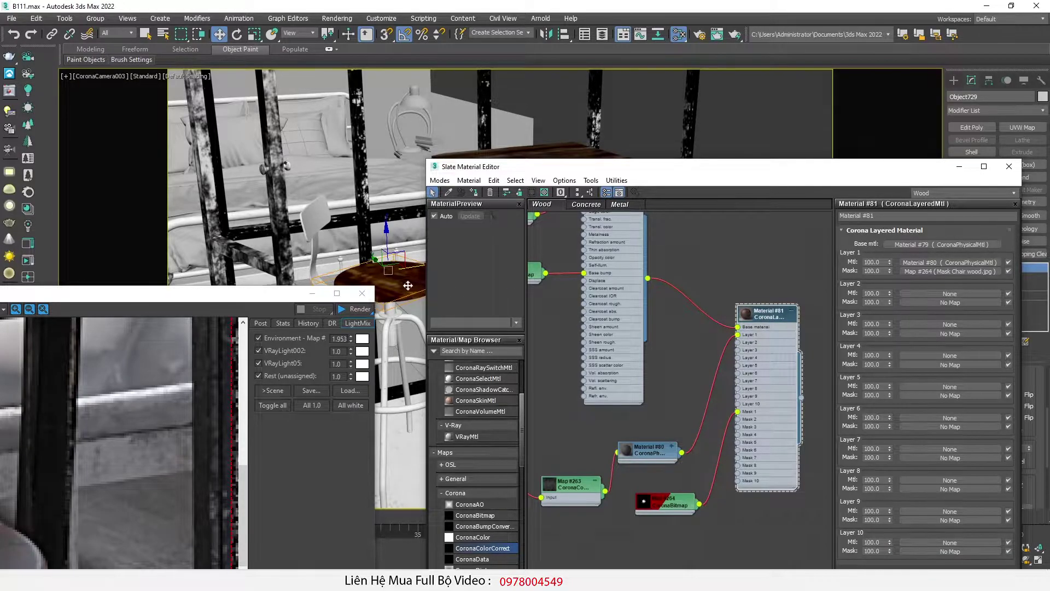
left_click(474, 193)
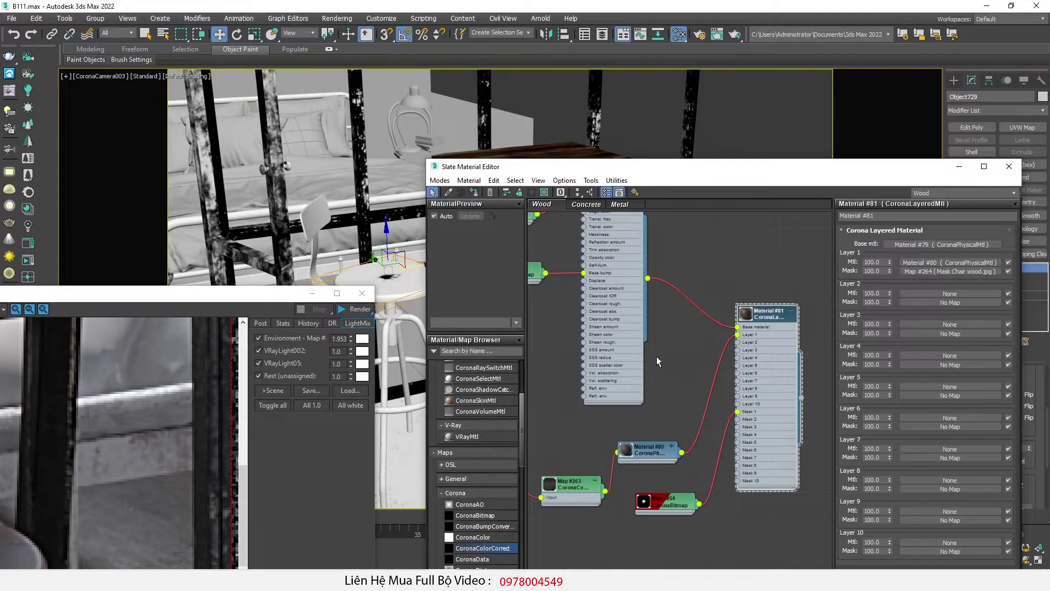
Move the new UVW Map gizmo toward the seat's edge nearest the table and scale it up to enlarge the splatter.
left_click_drag(283, 294, 145, 385)
left_click_drag(646, 169, 305, 454)
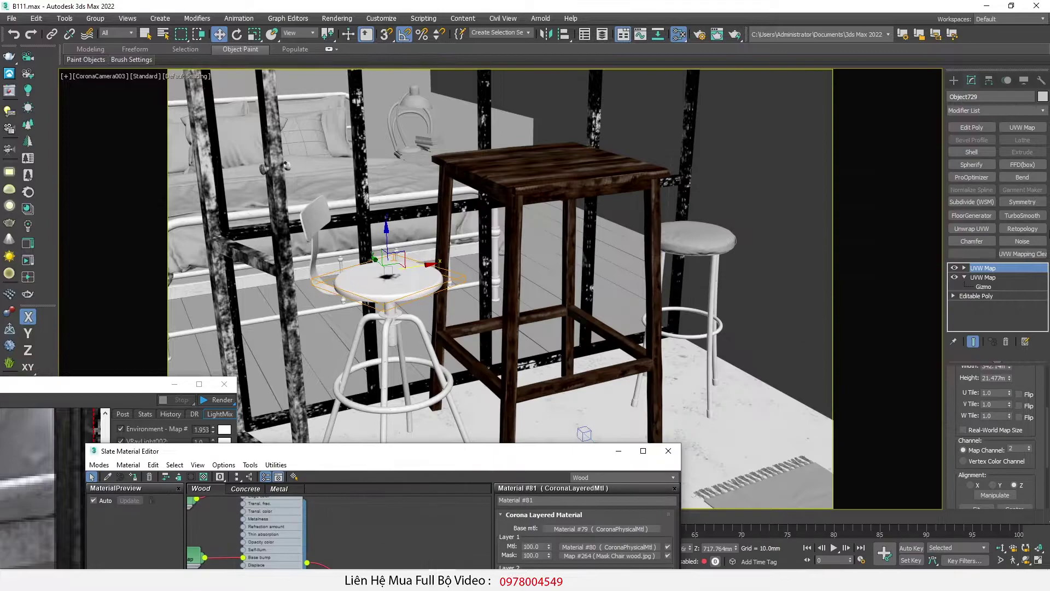
left_click(980, 277)
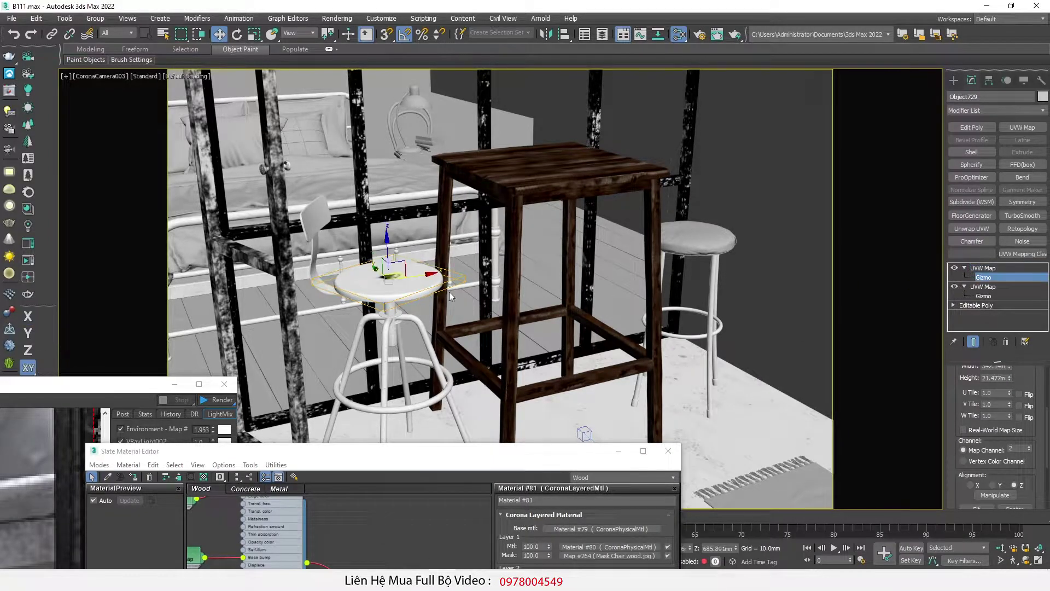
left_click_drag(402, 268, 435, 271)
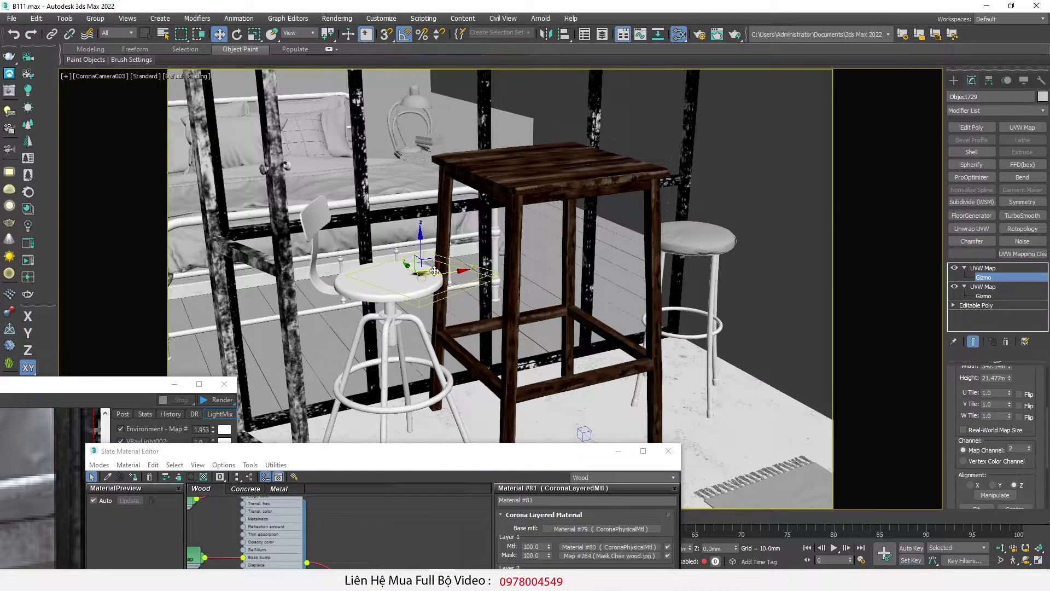
scroll(986, 437, "up", 3)
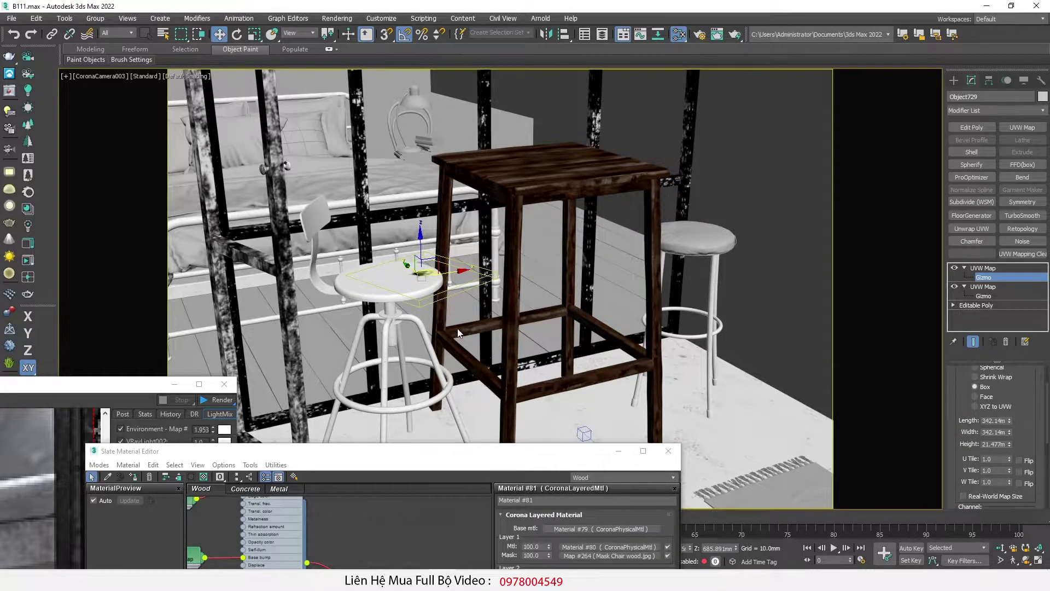
key("r")
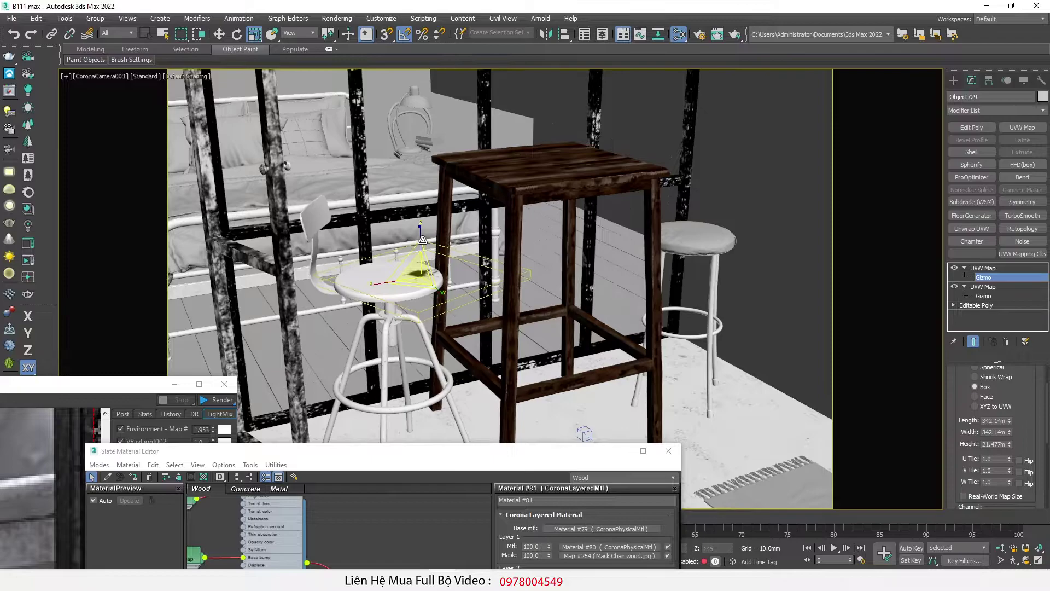
key("w")
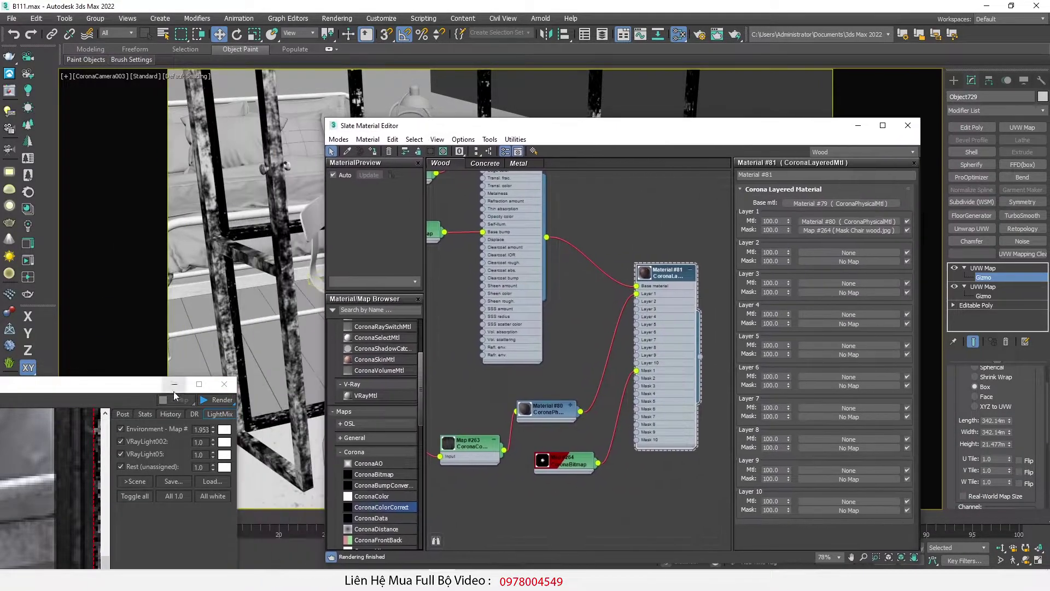
Examine the stool seat up close in the interactive render and review the layered material's node network.
left_click_drag(143, 386, 626, 42)
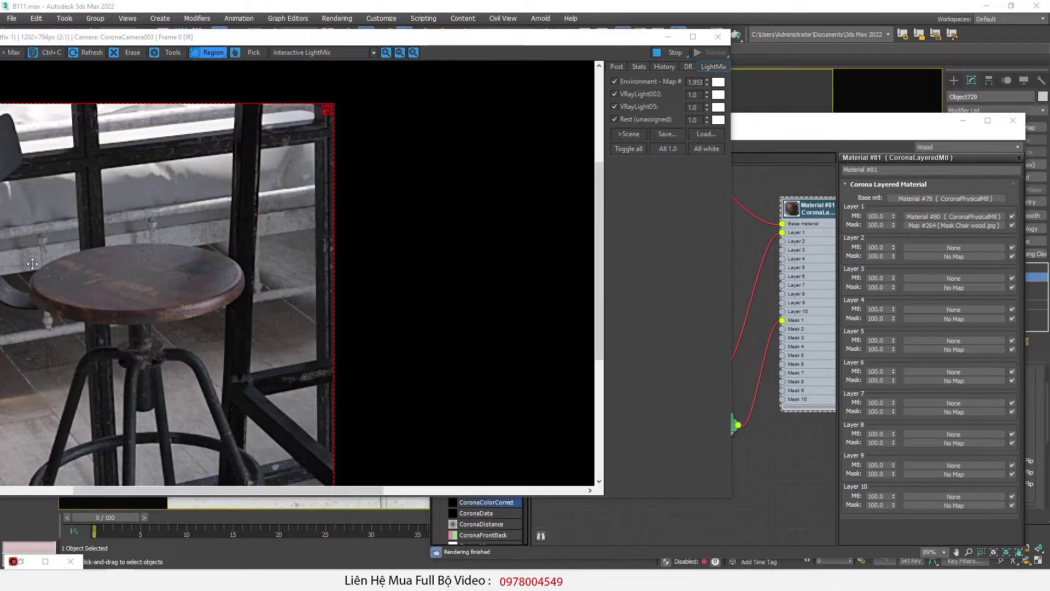
middle_click_drag(1, 270, 23, 267)
scroll(89, 298, "up", 1)
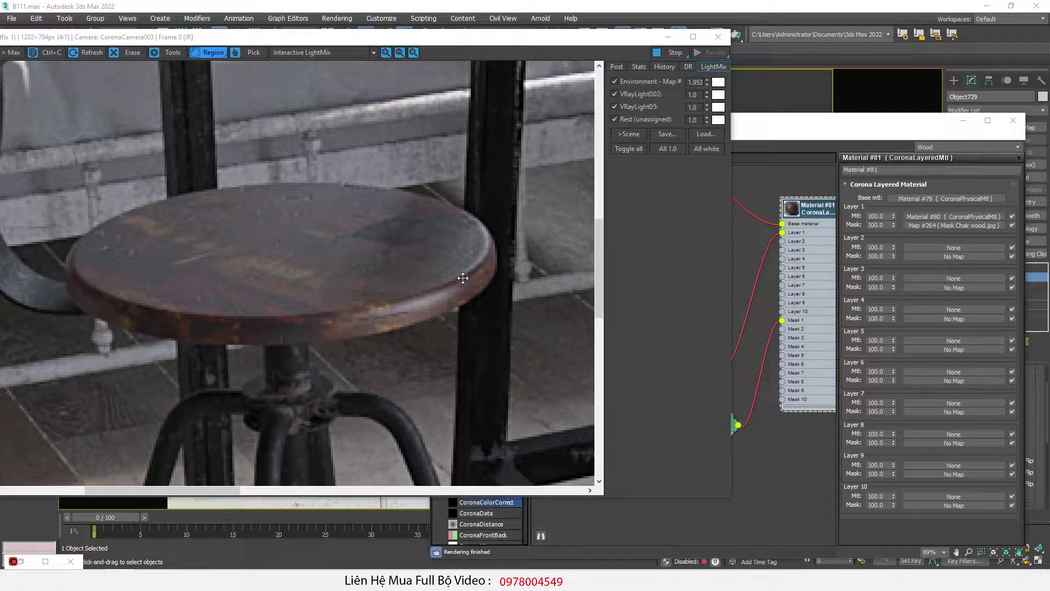
left_click(790, 431)
scroll(726, 321, "down", 6)
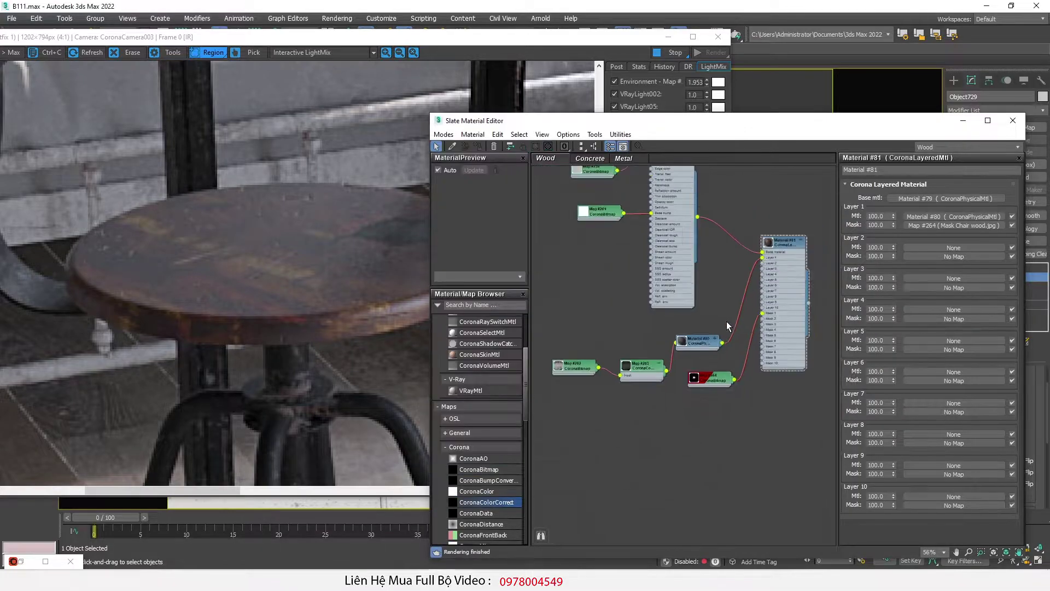
left_click_drag(617, 292, 601, 312)
middle_click_drag(732, 289, 717, 263)
scroll(736, 345, "up", 2)
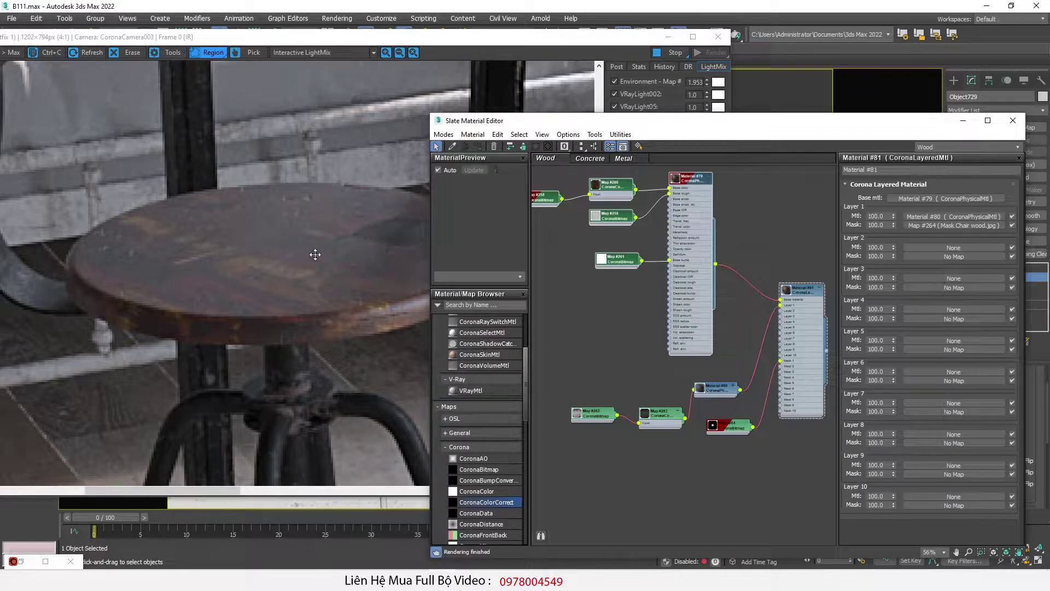
Expand the Layer 1 stain material's node to show its input slots and move the splatter mask bitmap aside.
scroll(648, 429, "up", 2)
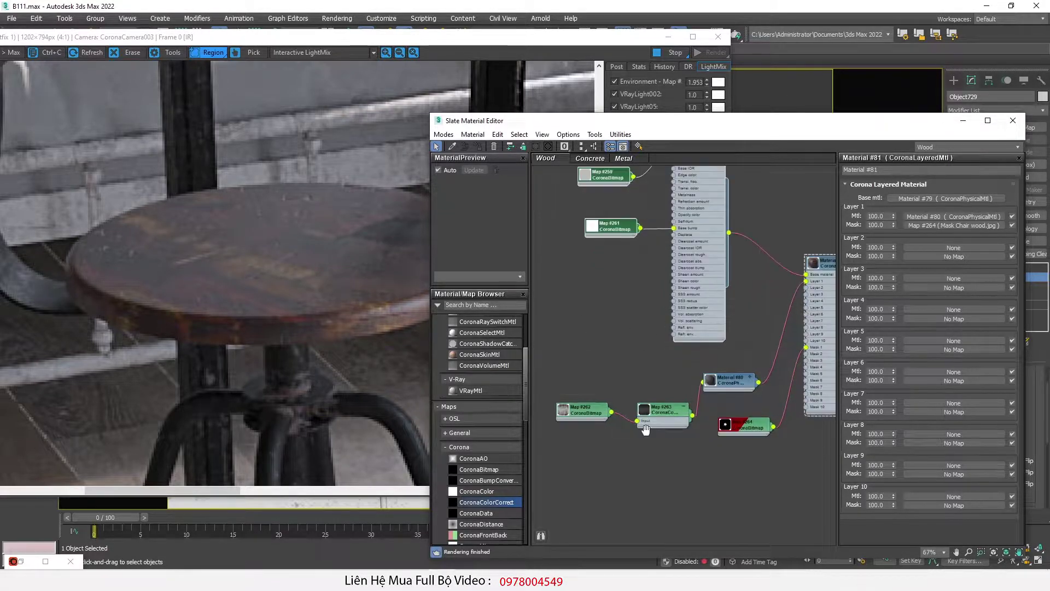
middle_click_drag(647, 429, 687, 449)
mouse_move(750, 386)
left_mouse_down()
mouse_move(625, 448)
mouse_move(620, 437)
mouse_move(759, 386)
left_mouse_up()
left_click_drag(789, 446, 832, 409)
left_click(788, 381)
left_click_drag(769, 385, 761, 385)
Duplicate the base wood's scratch bitmap, Scratch Texture (13).jpg, and connect the copy to the stain material's Base bump.
left_click(641, 250)
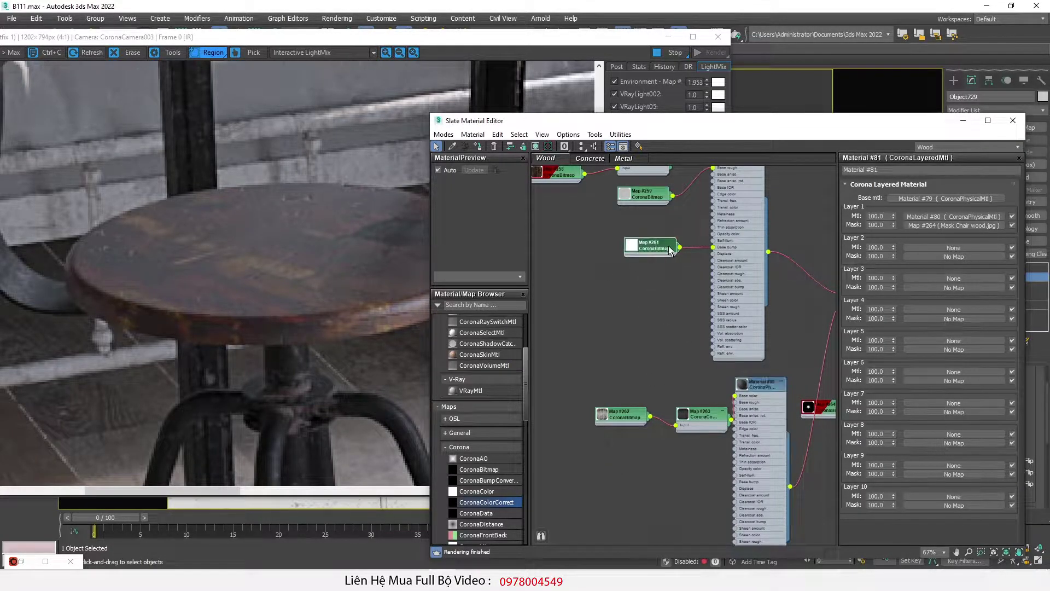
mouse_move(641, 250)
left_mouse_down("shift")
mouse_move(686, 461)
mouse_move(675, 461)
left_mouse_up("shift")
double_click(675, 462)
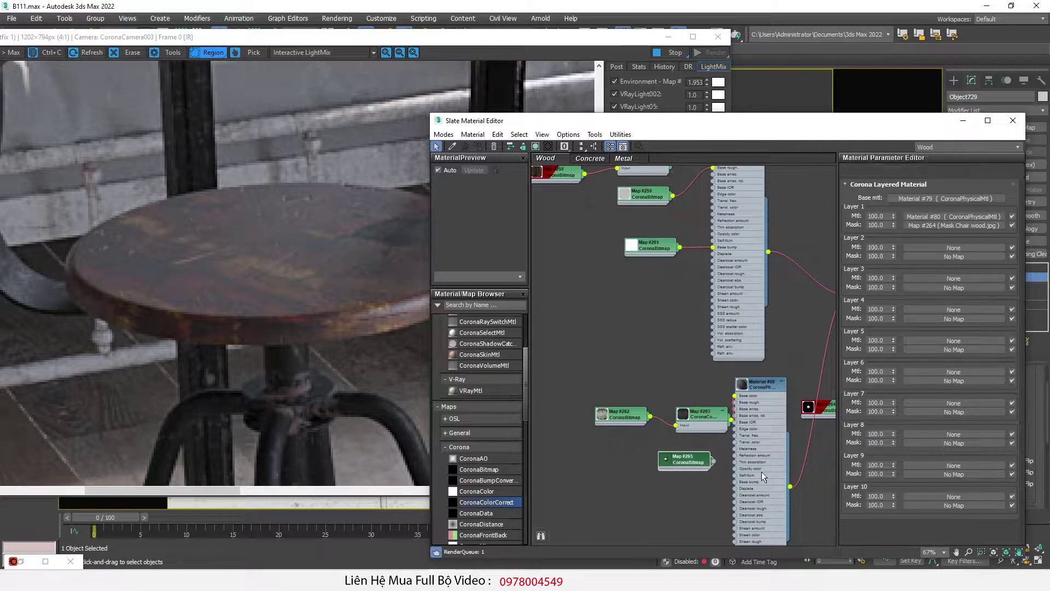
scroll(785, 470, "up", 5)
middle_click_drag(729, 459, 688, 437)
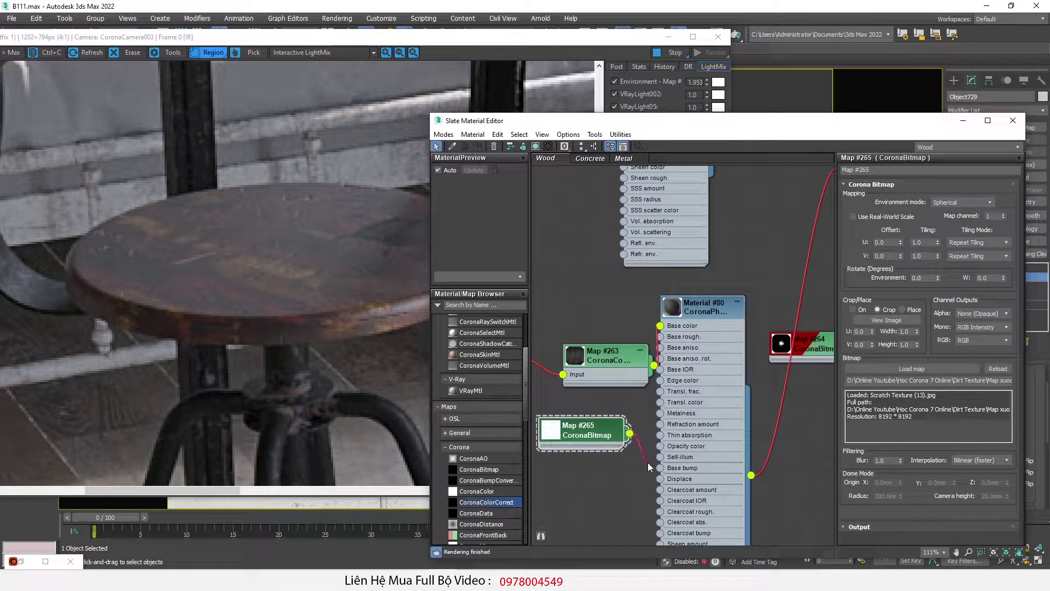
left_click_drag(651, 476, 660, 468)
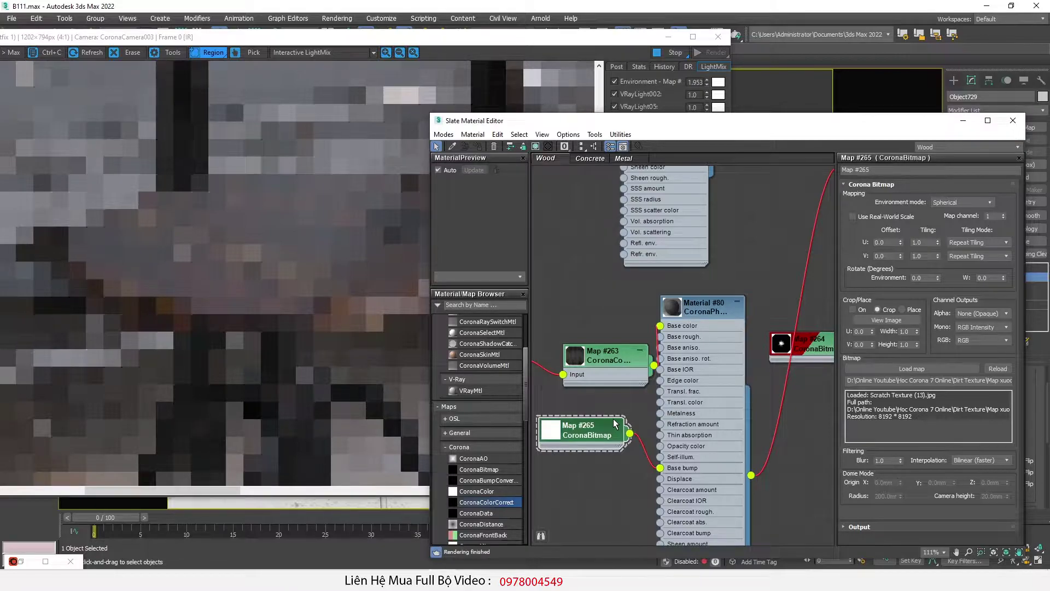
Collapse the stain material's node and reposition the splatter mask bitmap beside it.
scroll(614, 423, "down", 4)
double_click(684, 352)
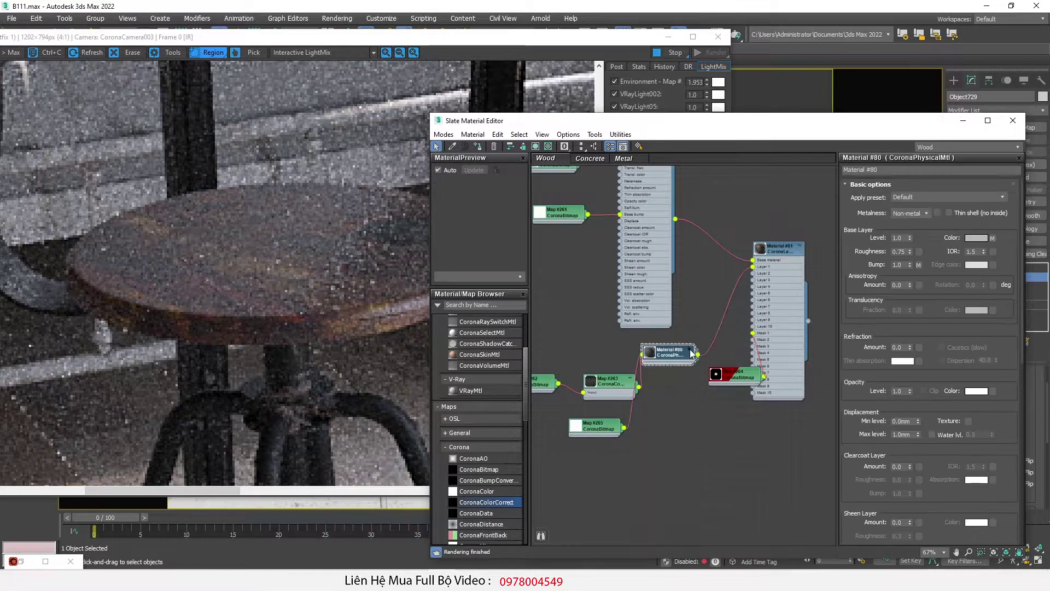
middle_click_drag(690, 350, 763, 361)
left_click_drag(804, 385, 767, 401)
Duplicate the base wood physical material together with its input maps and place the copy below the existing network.
scroll(684, 401, "down", 2)
left_click_drag(714, 182, 588, 290)
left_click_drag(713, 229, 738, 449, "shift")
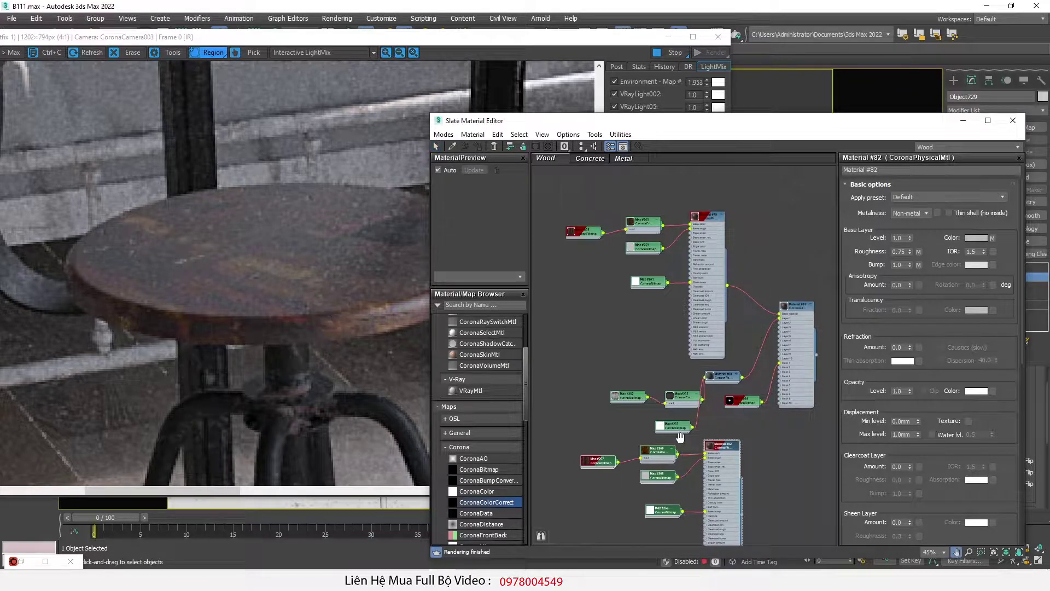
Set the brightness of the copied wood's Color Correct map to 0.43.
scroll(727, 372, "up", 5)
left_click(728, 372)
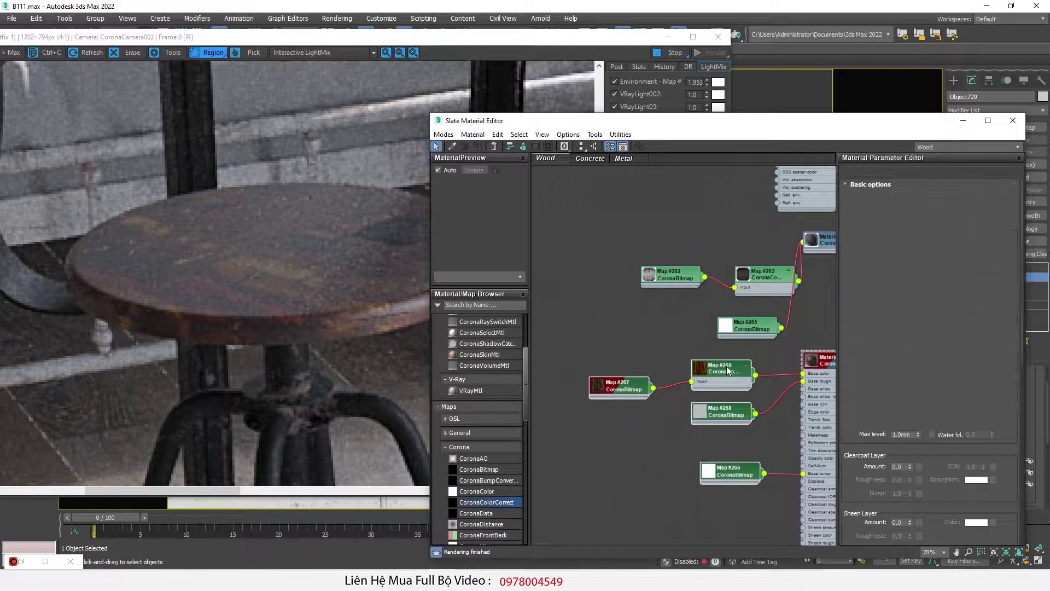
middle_click_drag(734, 325, 686, 347)
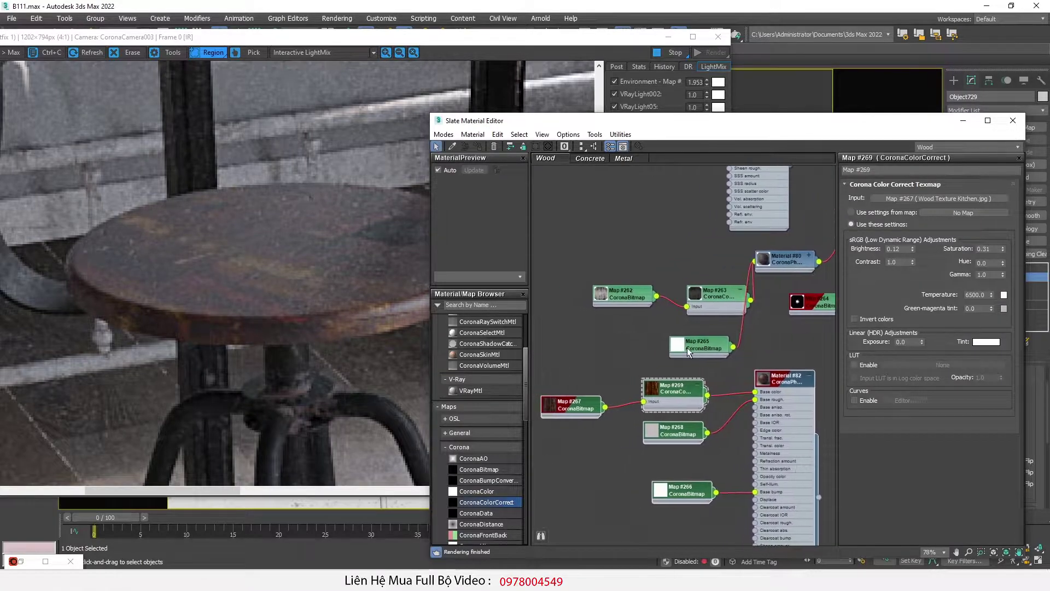
left_click_drag(912, 249, 913, 231)
Collapse the copied wood material's node and connect it to Layer 2 of the layered material.
scroll(814, 354, "down", 2)
middle_click_drag(814, 355, 774, 383)
left_click(734, 396)
middle_click_drag(751, 376, 790, 360)
scroll(790, 360, "up", 2)
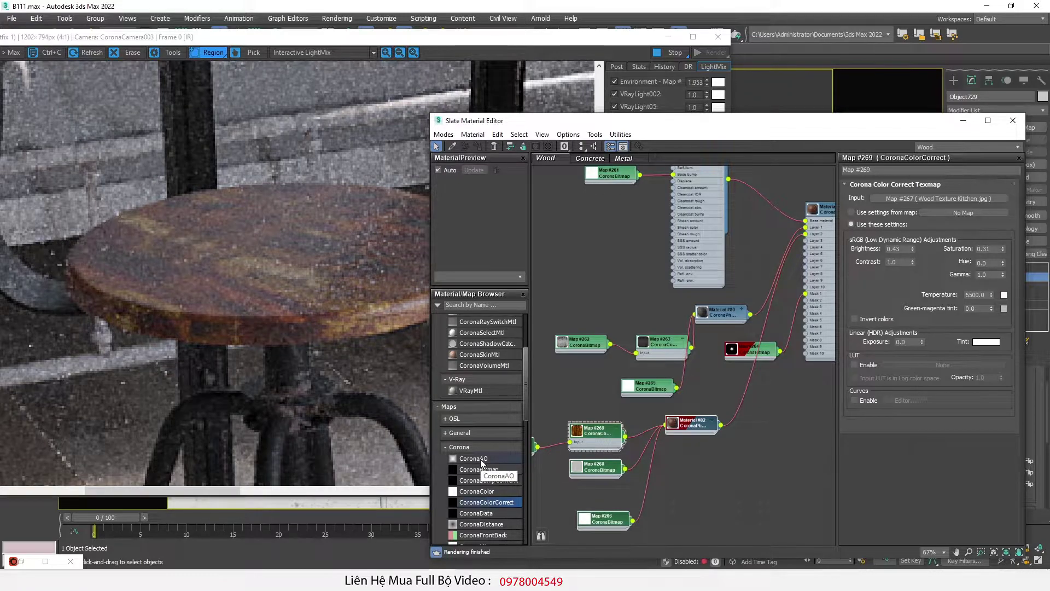
Duplicate the existing CoronaAO map with its dirt texture bitmap and connect the copy to Mask 2 of the layered material.
scroll(755, 388, "down", 2)
middle_click_drag(756, 388, 624, 437)
scroll(689, 348, "up", 3)
double_click(573, 403)
scroll(563, 399, "down", 7)
mouse_move(591, 385)
left_mouse_down("shift")
mouse_move(696, 434)
mouse_move(772, 438)
left_mouse_up("shift")
double_click(772, 438)
scroll(791, 443, "up", 7)
left_click_drag(754, 496, 731, 297)
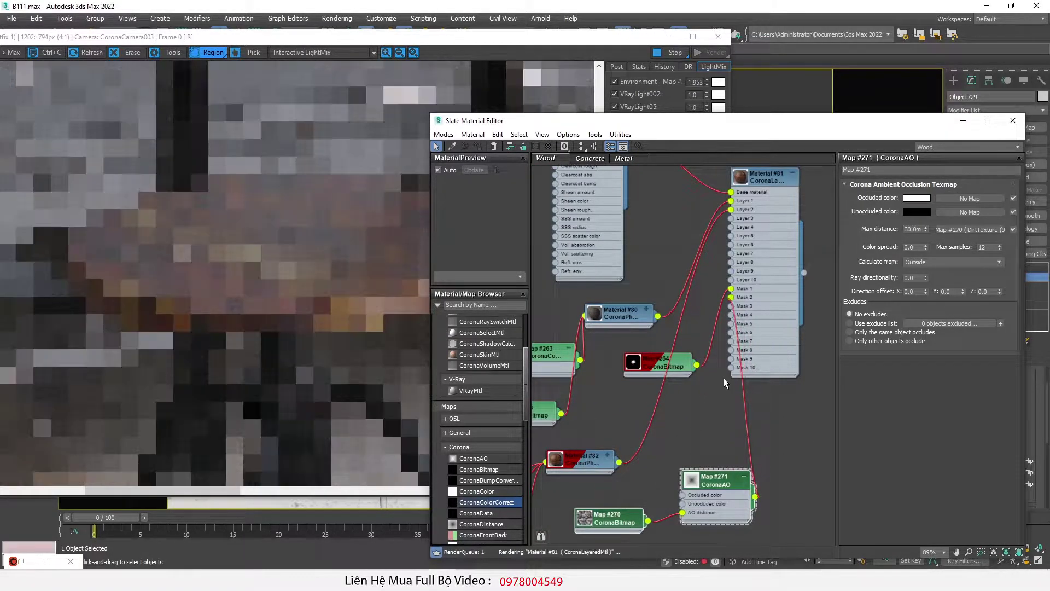
Arrange the copied AO and dirt bitmap nodes, and set the AO map to calculate from Inside.
middle_click_drag(718, 402, 745, 343)
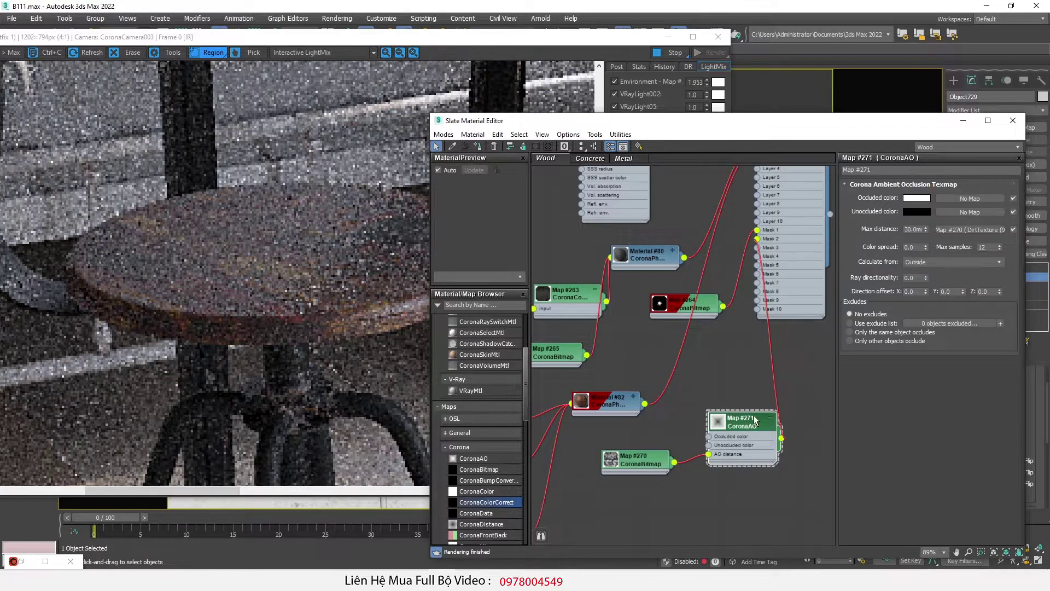
left_click_drag(754, 415, 724, 428)
left_click_drag(634, 465, 612, 465)
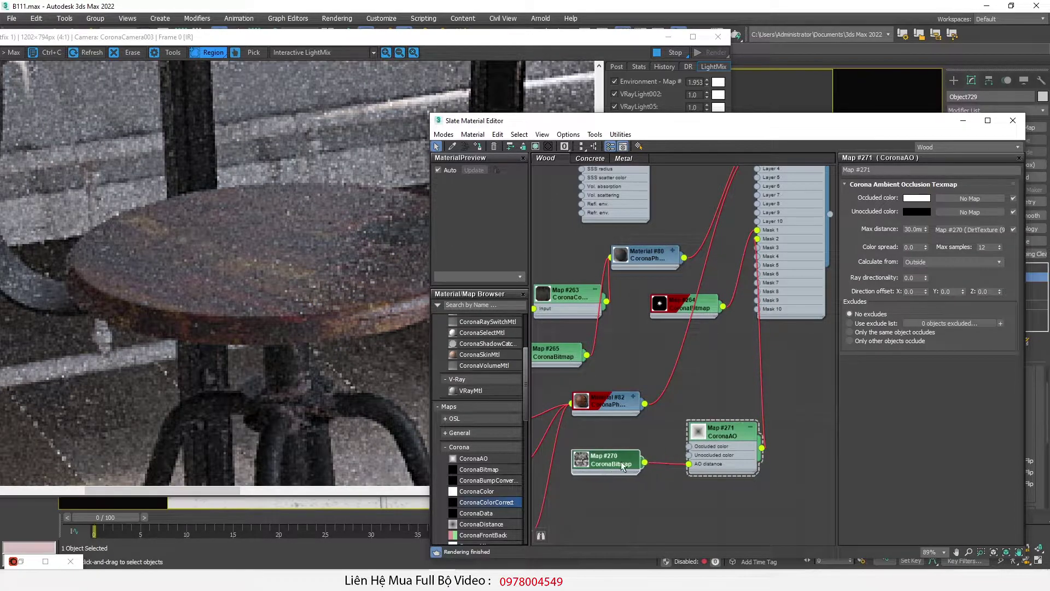
left_click(715, 431)
left_click(921, 267)
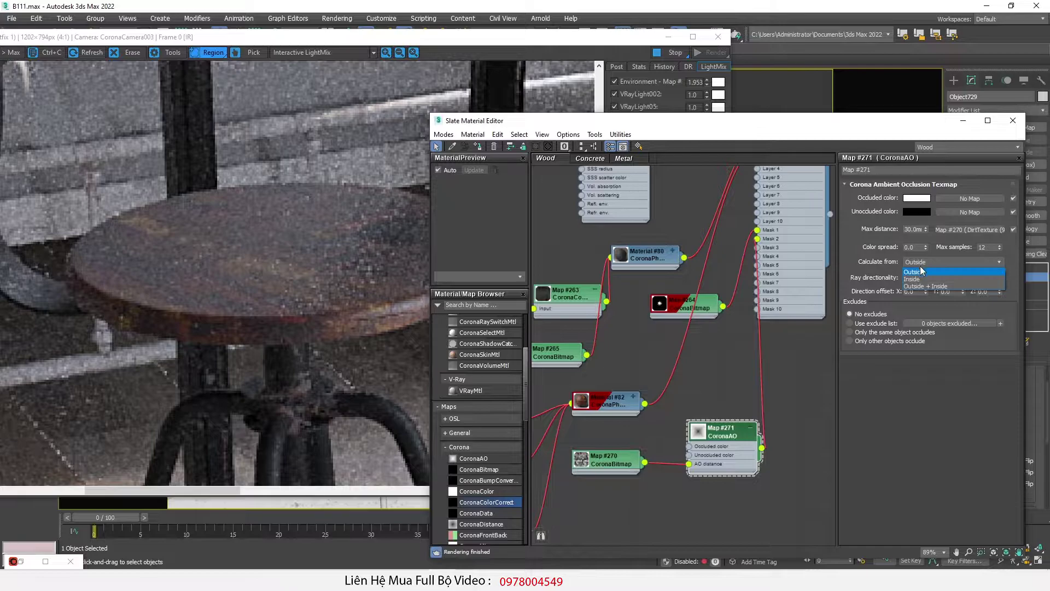
left_click(919, 279)
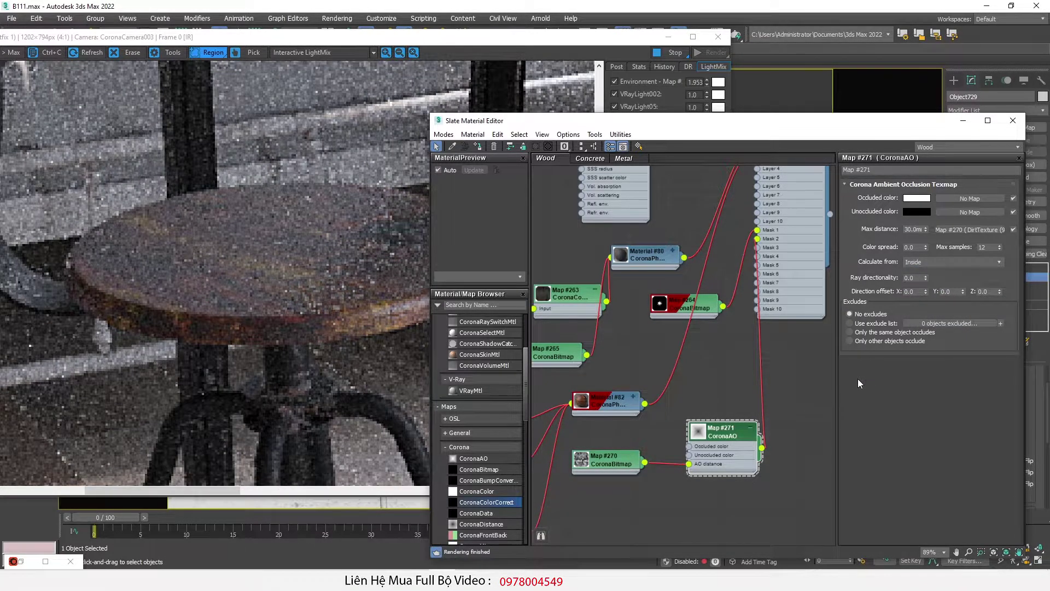
Display the DirtTexture (9).png bitmap on the model in the viewport.
double_click(604, 469)
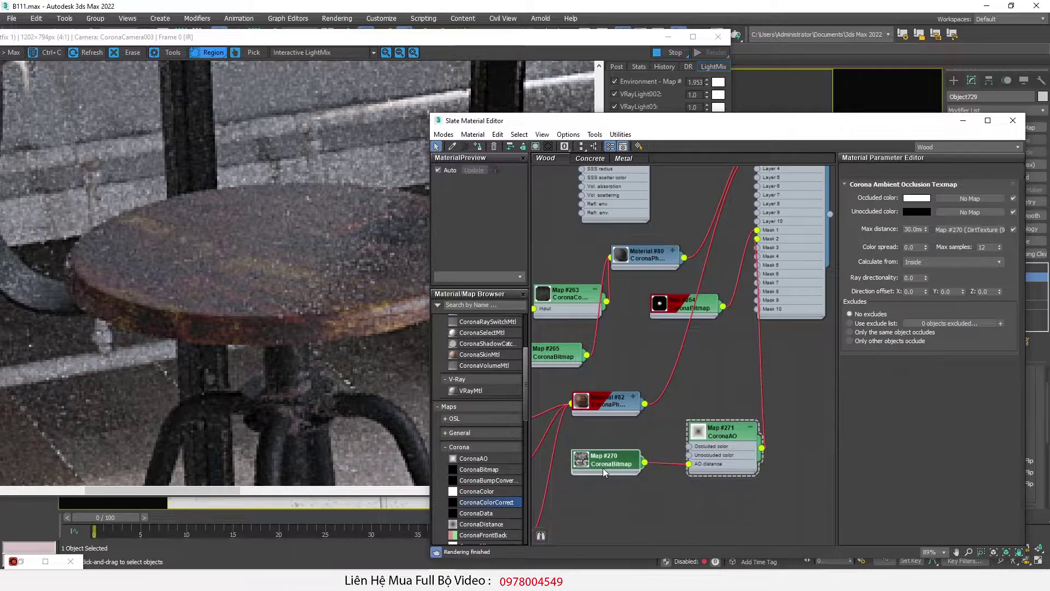
left_click_drag(469, 59, 279, 415)
left_click(536, 146)
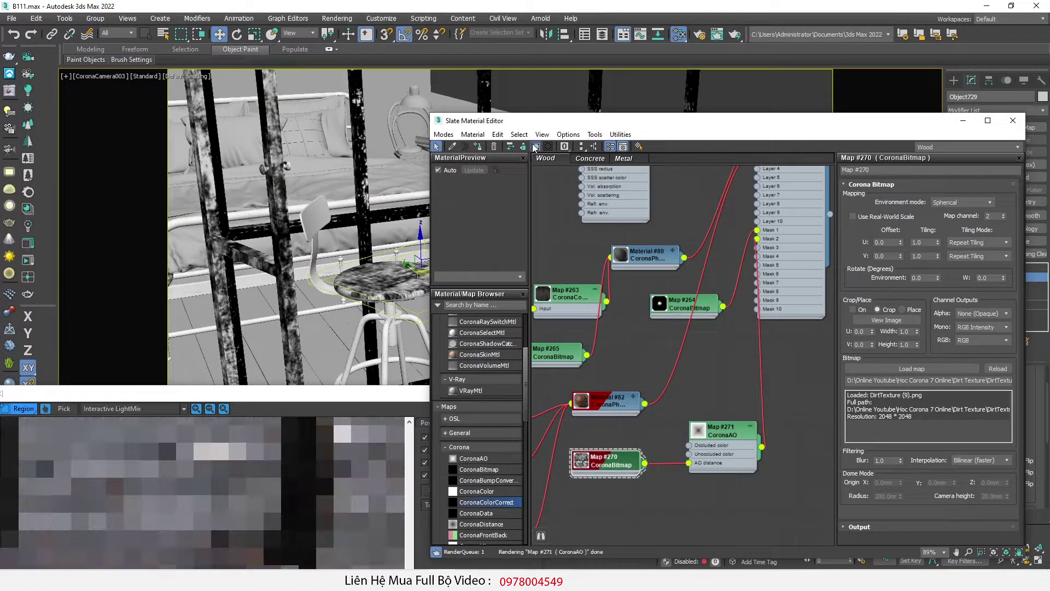
left_click_drag(322, 391, 309, 140)
Set the CoronaAO map's color spread to 1.0 and its max distance to 10 mm.
double_click(715, 430)
middle_click_drag(739, 347, 718, 398)
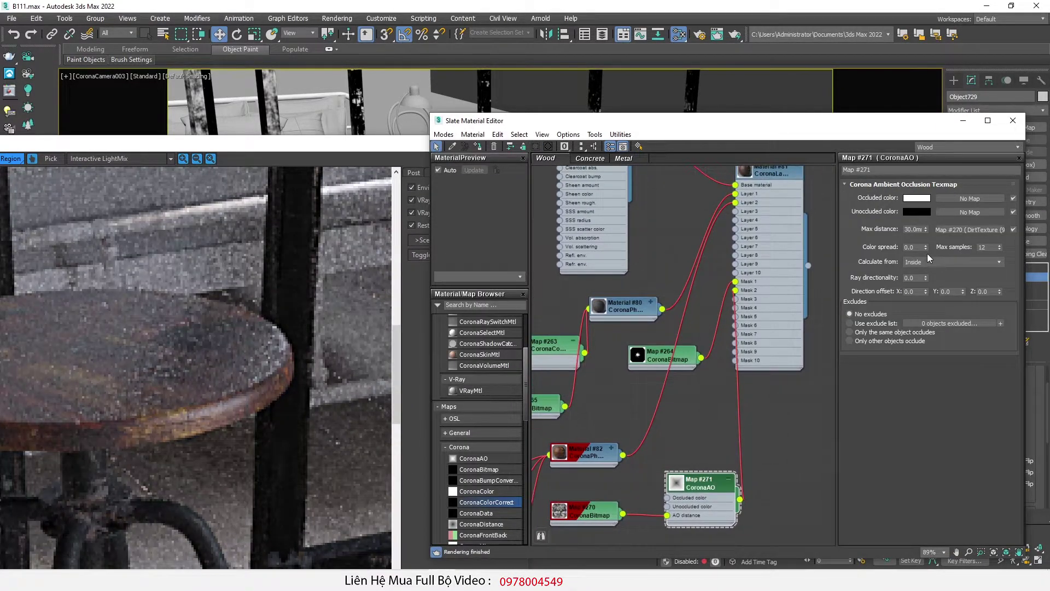
left_click_drag(927, 249, 934, 114)
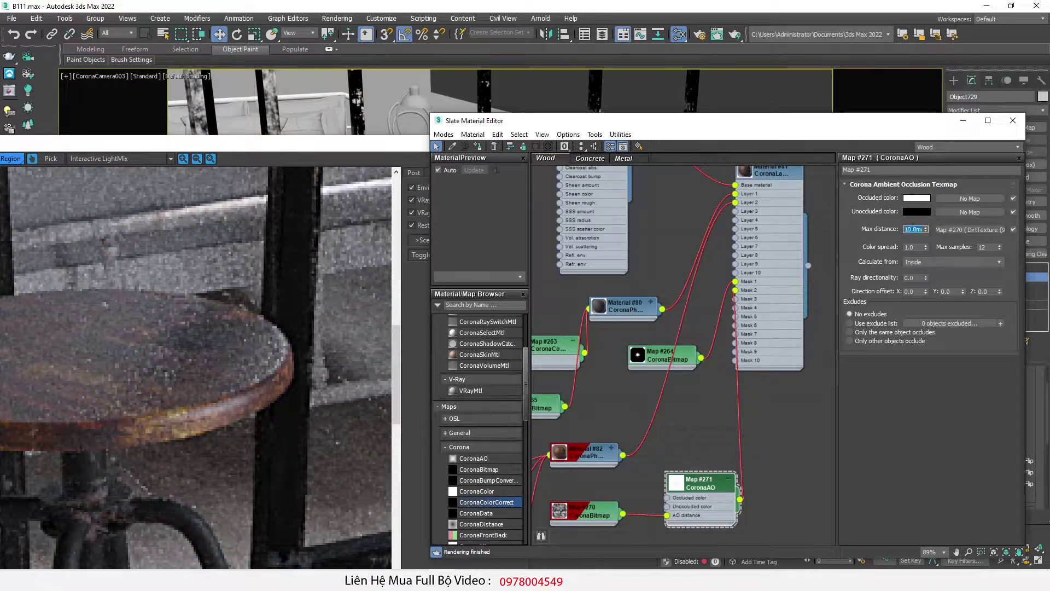
key("Return")
Set the copied wood's Color Correct brightness to 1.0 and inspect the worn seat edge in the interactive render.
left_click_drag(217, 143, 234, 95)
middle_click_drag(678, 424, 880, 304)
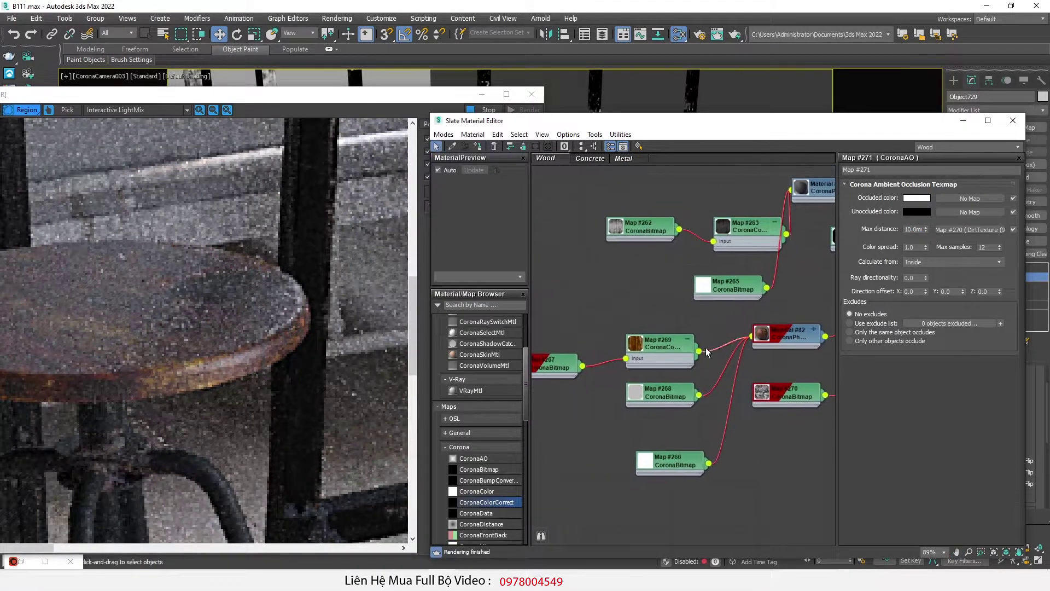
double_click(652, 349)
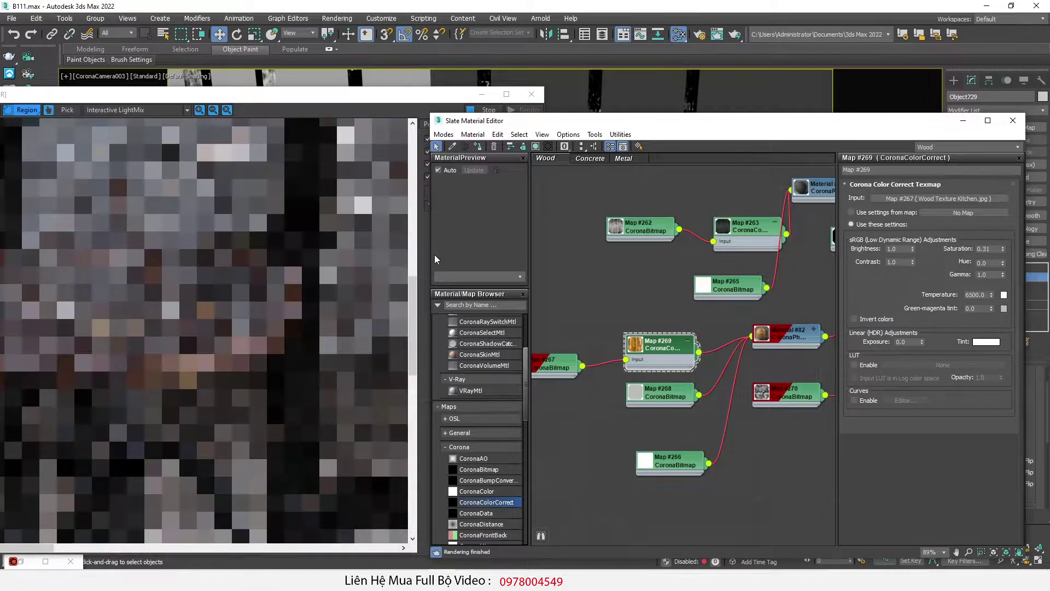
left_click_drag(258, 97, 333, 78)
middle_click_drag(234, 269, 273, 312)
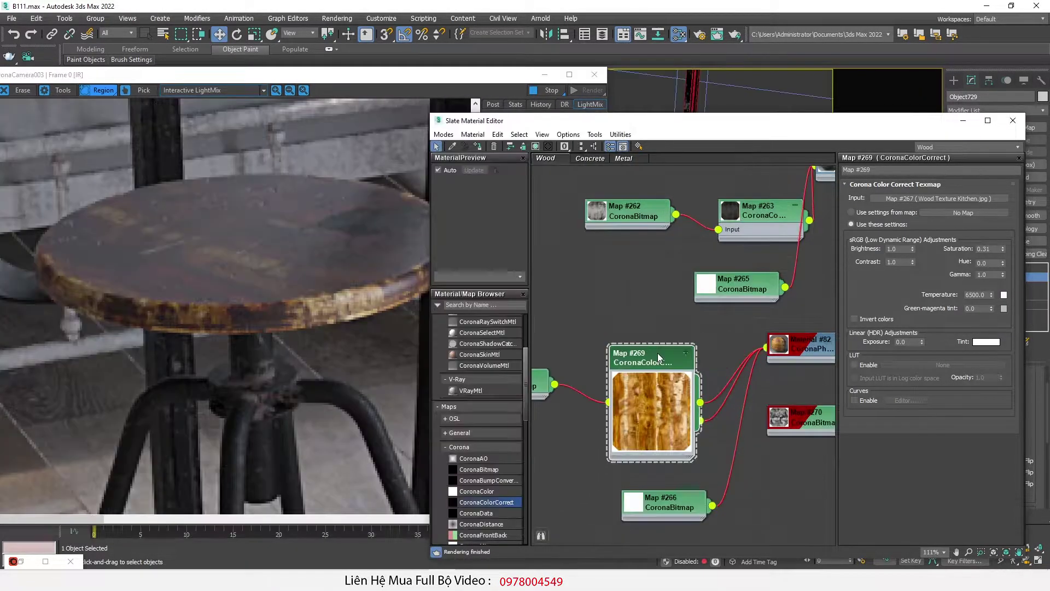
left_click(328, 315)
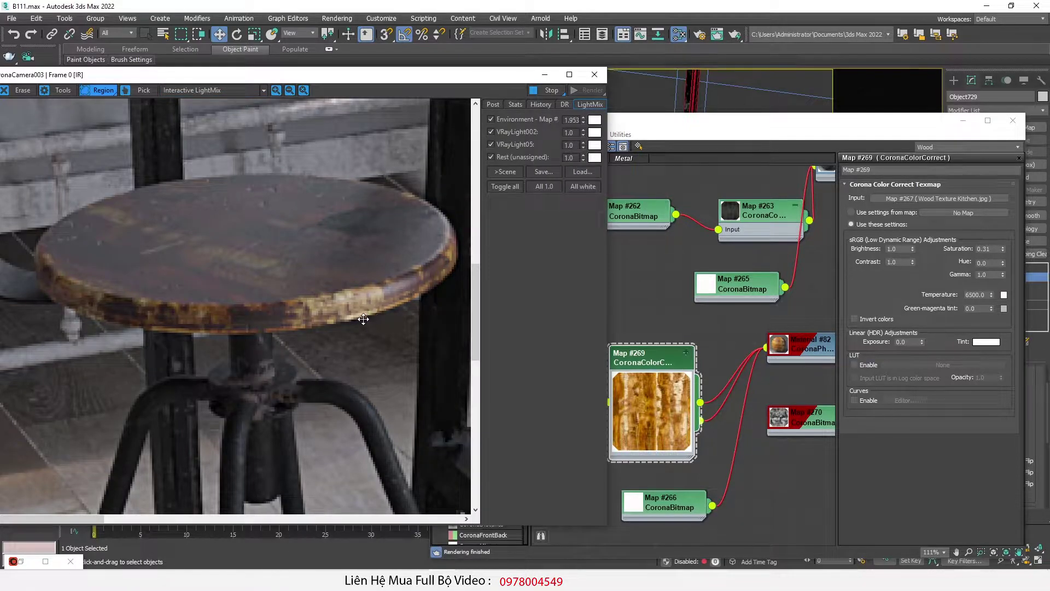
scroll(432, 282, "up", 2)
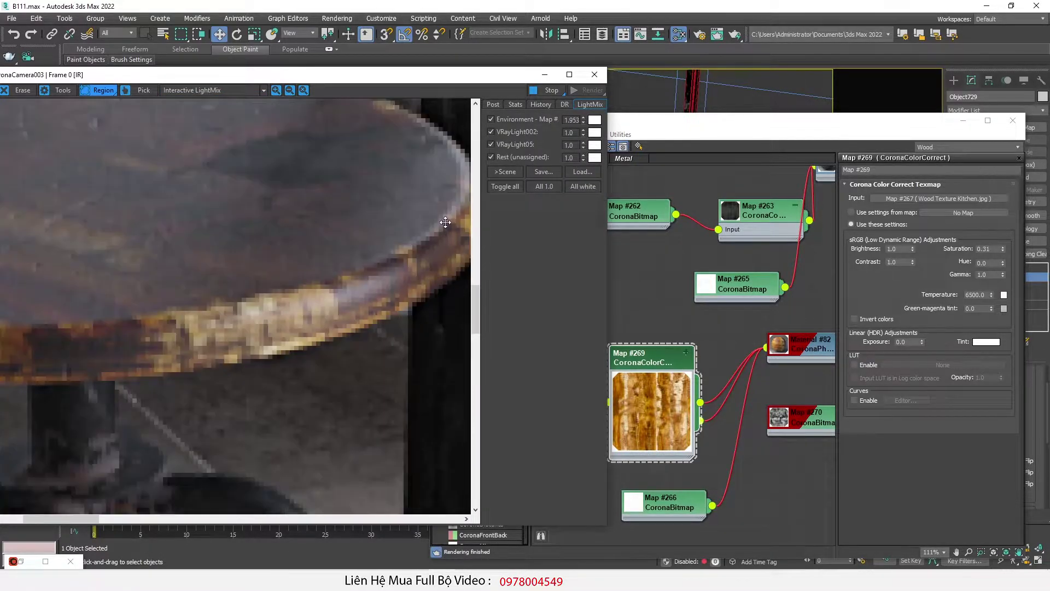
scroll(315, 303, "down", 3)
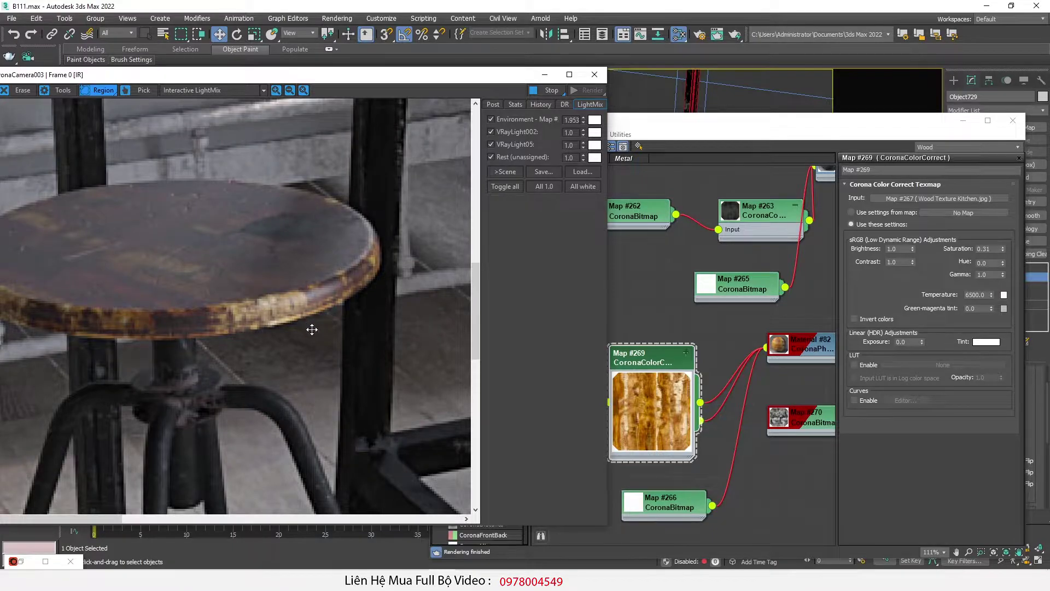
Stop the interactive render and close the frame buffer and the Slate Material Editor.
left_click(546, 91)
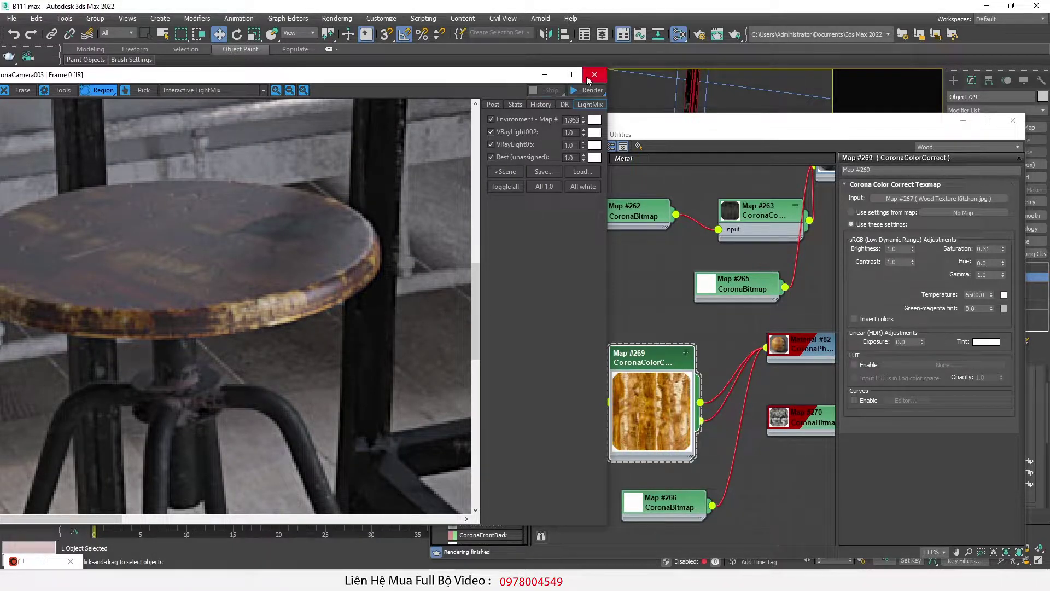
left_click(589, 78)
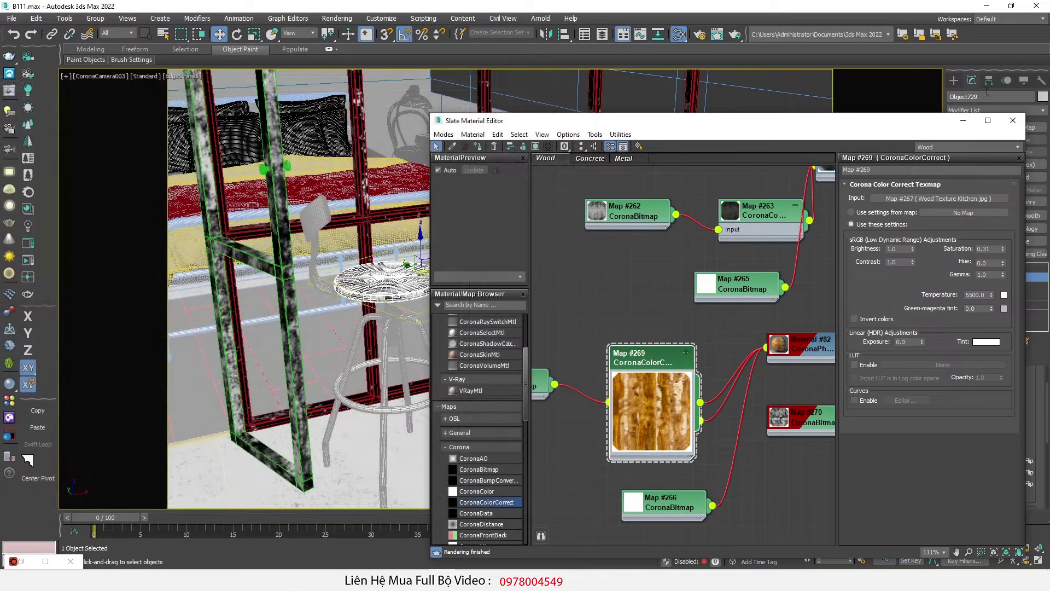
left_click(1013, 121)
Isolate the stool seat and inspect its dirt texture mapping from above and from the front.
left_click(566, 551)
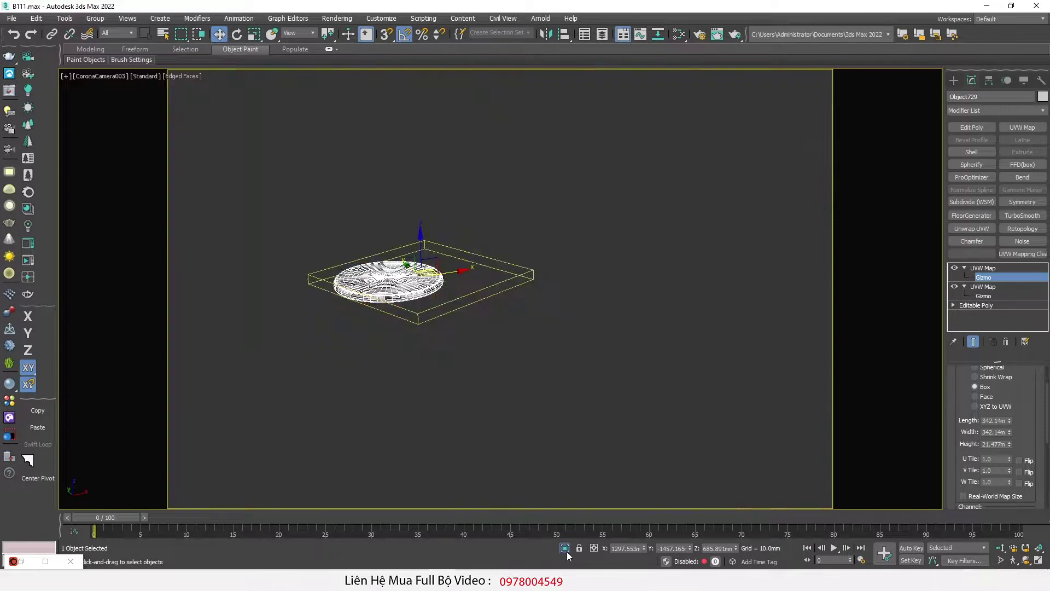
key("t")
key("z")
middle_click_drag(540, 405, 513, 272, "alt")
scroll(513, 272, "up", 3)
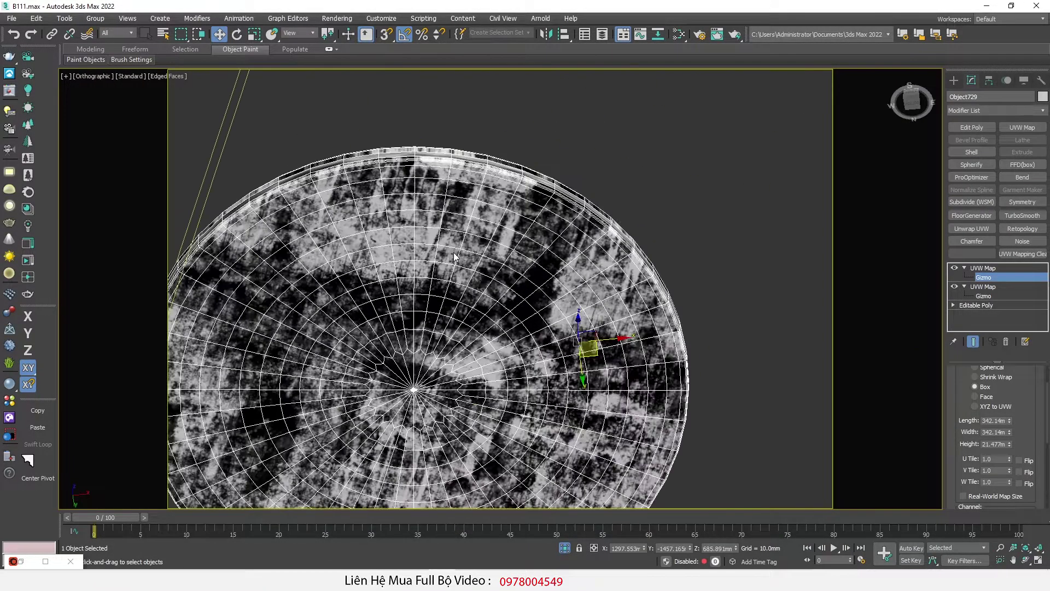
left_click(913, 98)
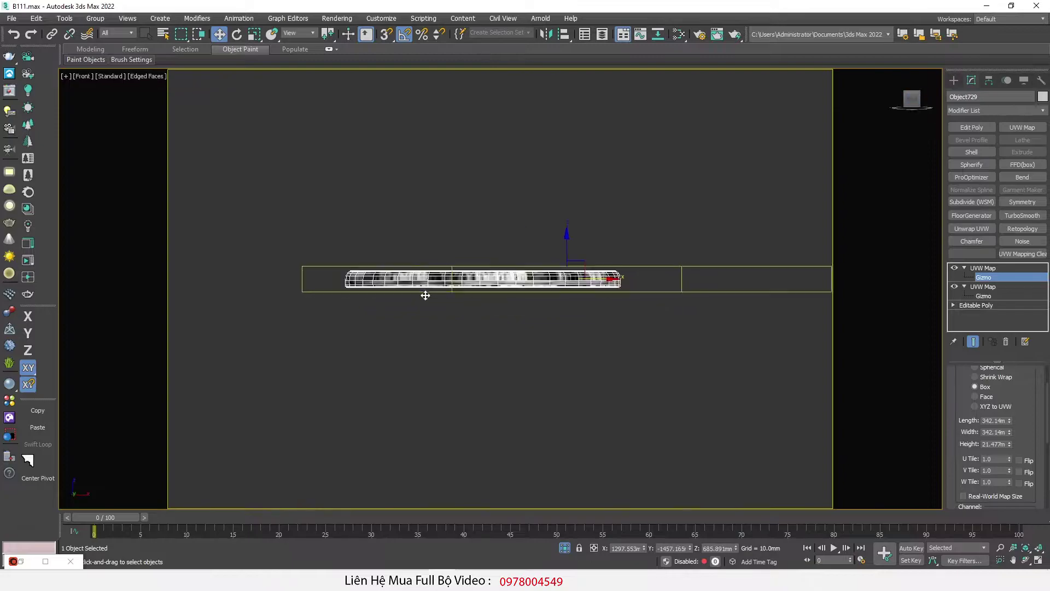
scroll(425, 295, "up", 4)
middle_click_drag(774, 245, 751, 277, "alt")
Adjust the box height of the seat's upper UVW Map and check the lower UVW Map's gizmo.
left_click_drag(1009, 444, 996, 299)
left_click(993, 296)
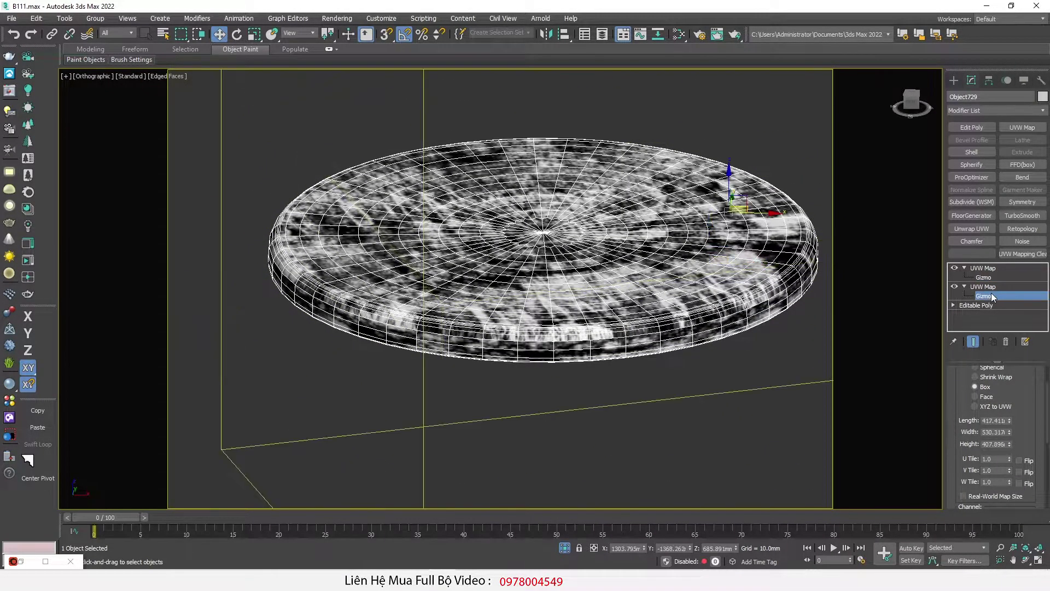
left_click(991, 278)
Add an Edit Poly modifier to the seat and try to region-select its lower polygons in the front view.
left_click(984, 128)
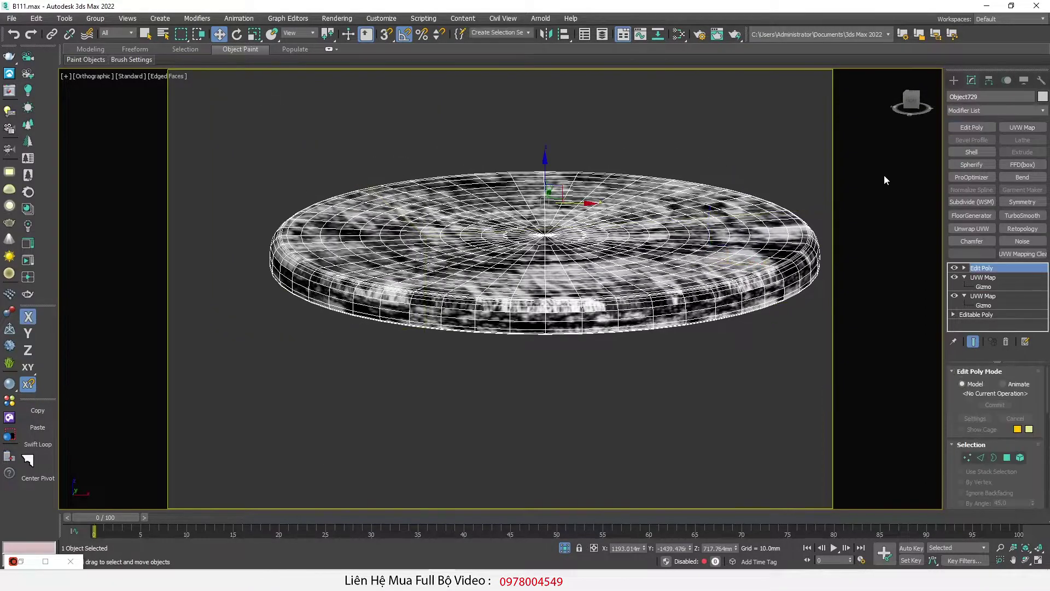
key("f")
key("4")
left_click_drag(190, 381, 820, 303)
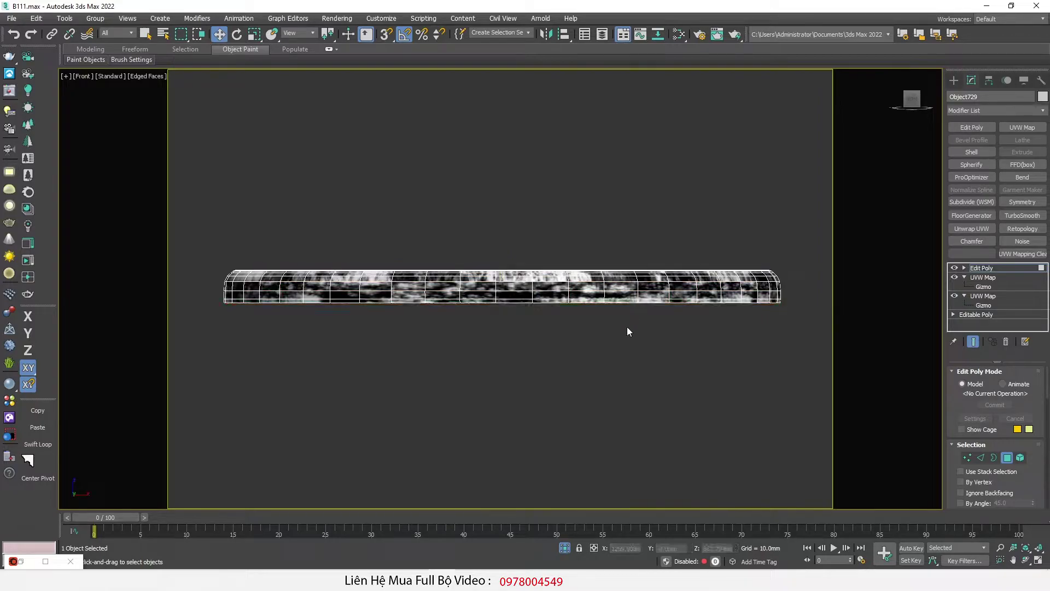
middle_click_drag(465, 323, 548, 345, "alt")
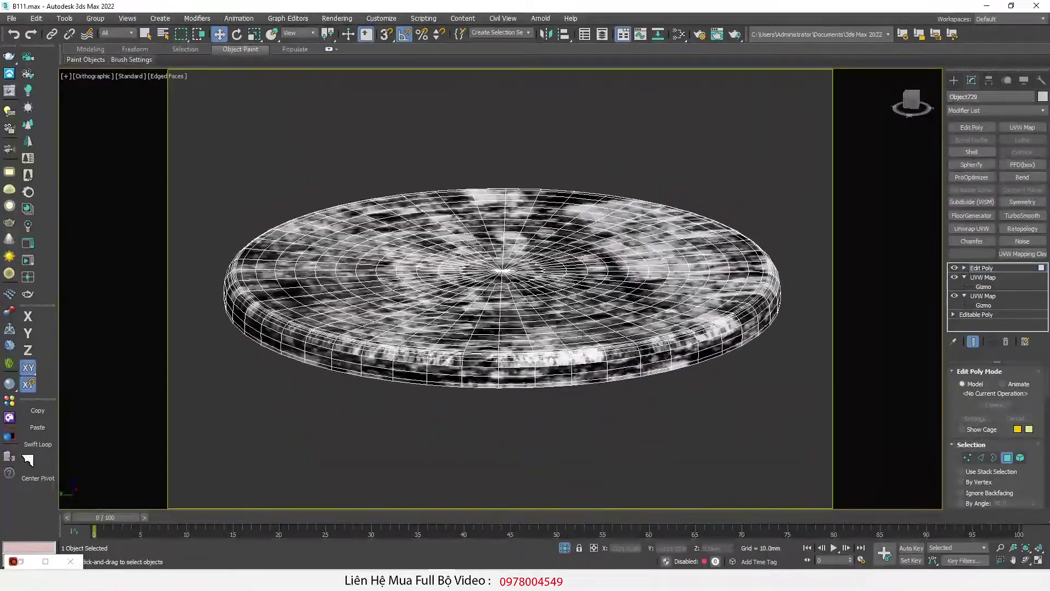
Leave polygon editing and isolation, switch to the CoronaCamera003 view, and start interactive rendering.
left_click(953, 81)
left_click(564, 548)
key("c")
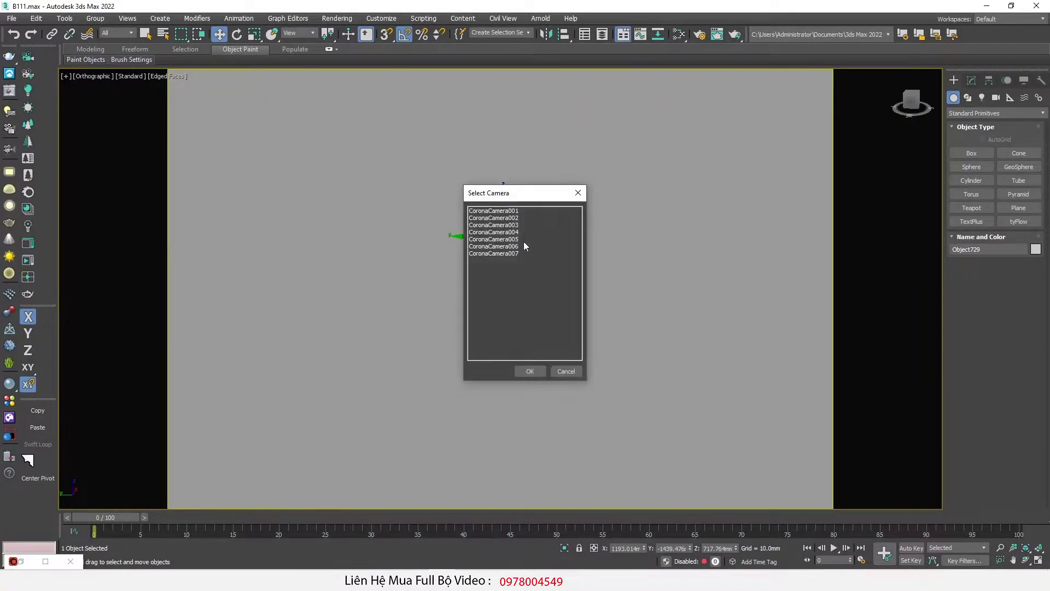
double_click(520, 225)
left_click(29, 261)
Enlarge the Corona frame buffer and zoom in on the rendered stool seat to examine its top and worn edges.
left_click_drag(329, 76, 516, 41)
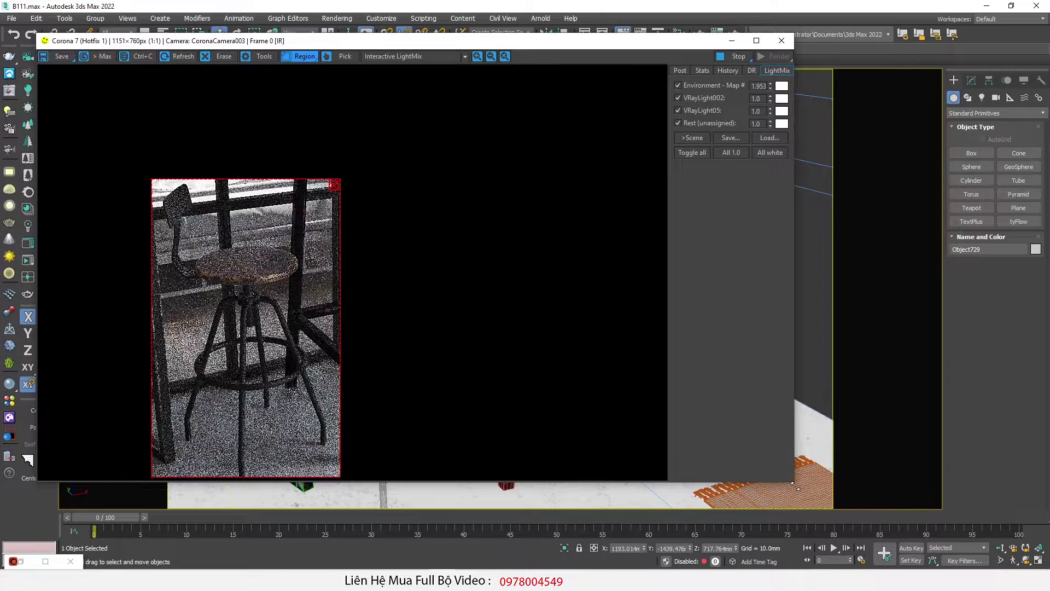
left_click_drag(184, 44, 143, 12)
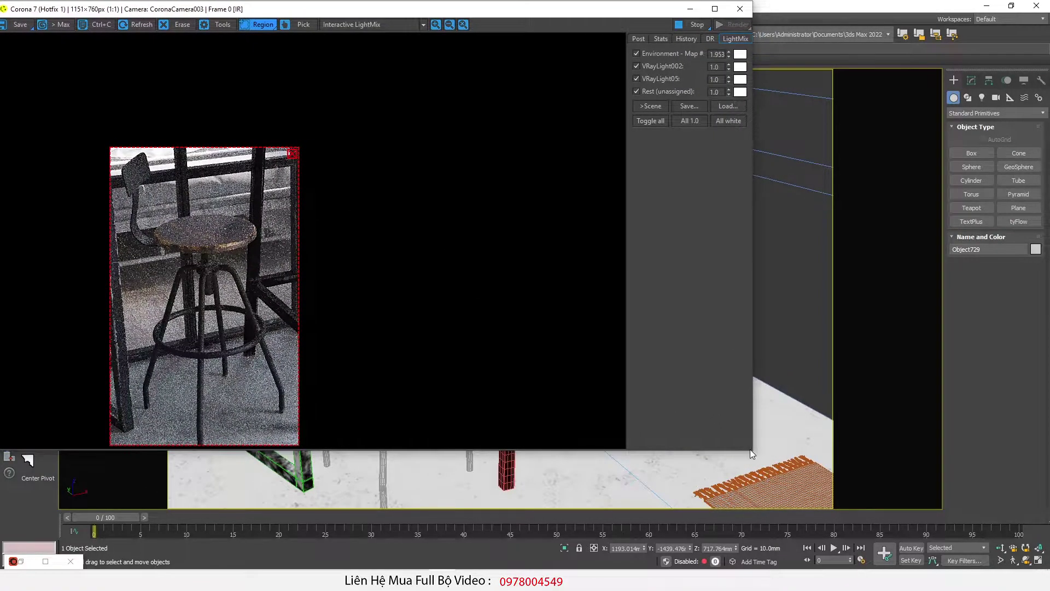
left_click_drag(753, 452, 656, 504)
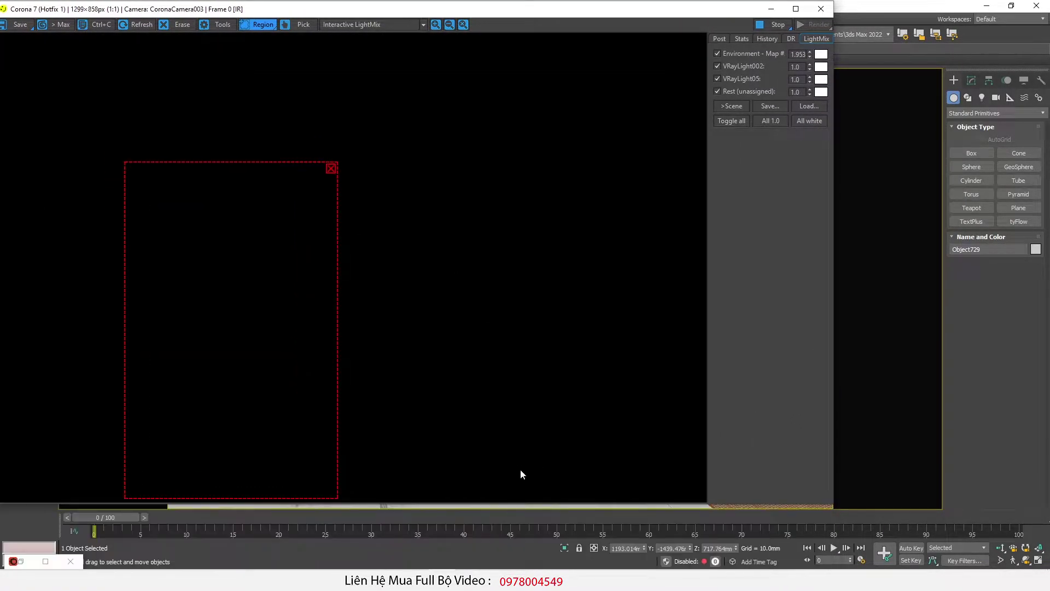
scroll(303, 266, "up", 1)
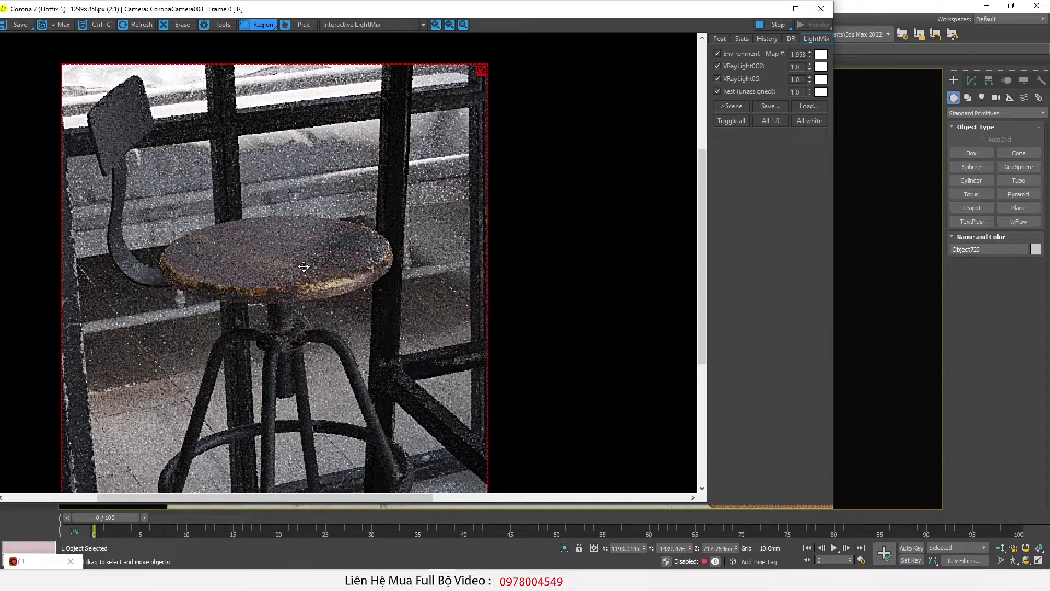
scroll(252, 237, "up", 1)
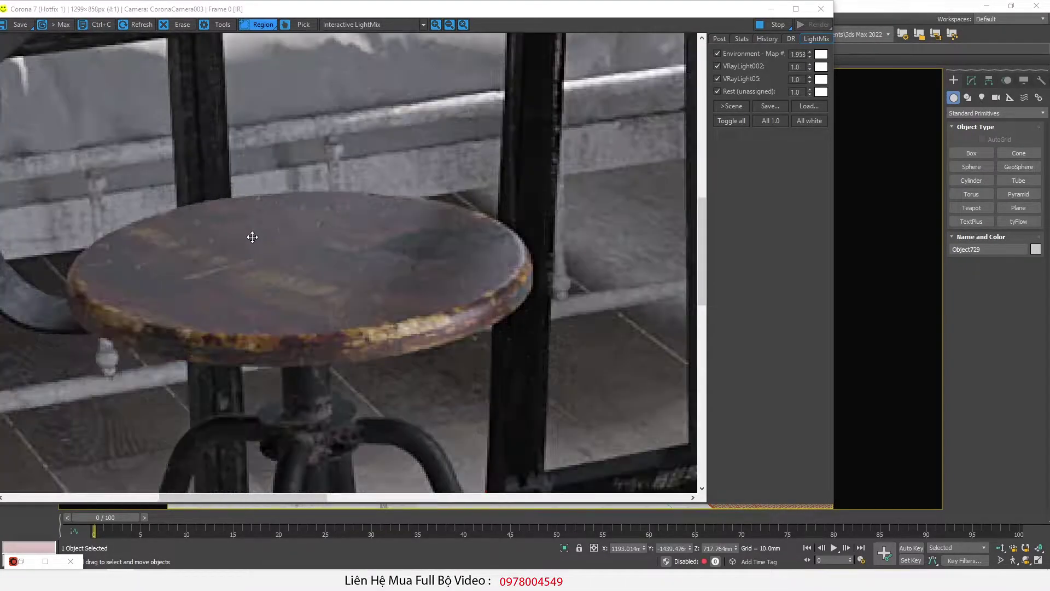
scroll(286, 264, "down", 1)
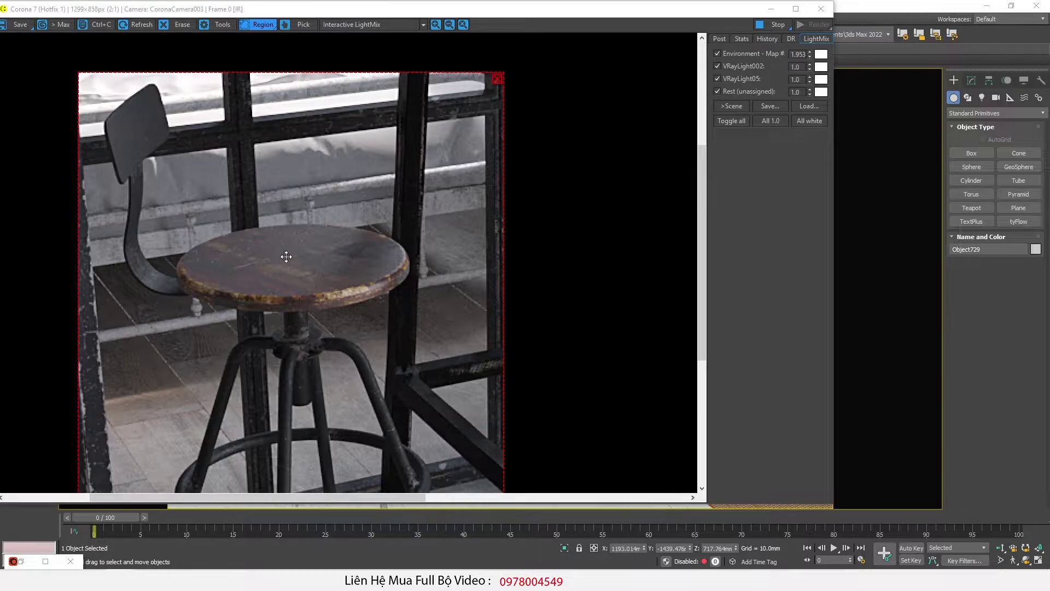
scroll(343, 288, "up", 1)
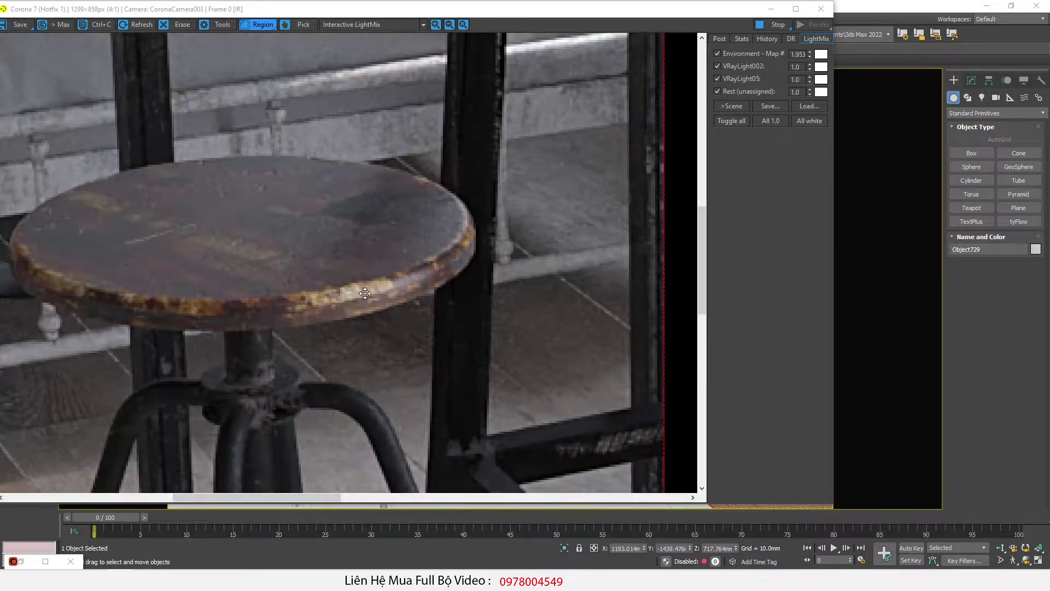
Set the saturation of the Wood Texture Kitchen.jpg Color Correct map to 0.0 and check the seat in the render.
key("m")
scroll(713, 322, "down", 1)
scroll(707, 337, "up", 1)
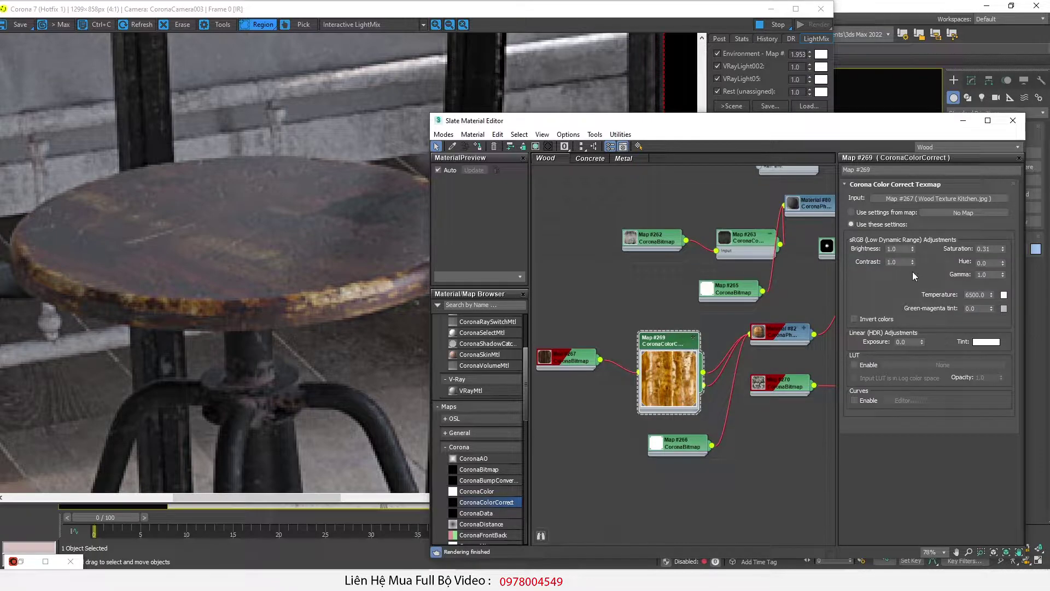
right_click(1004, 250)
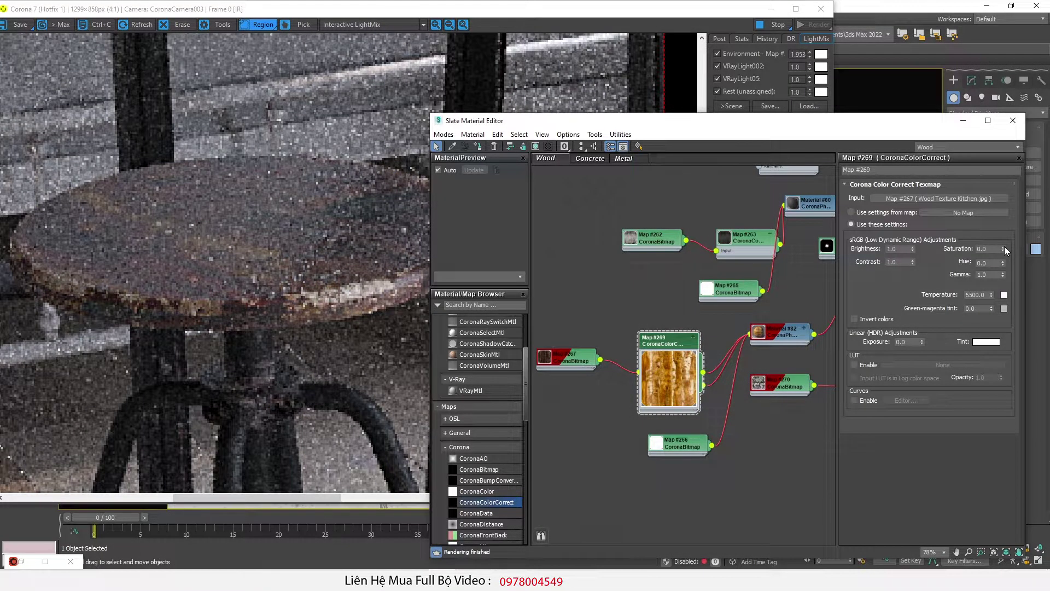
scroll(235, 248, "down", 1)
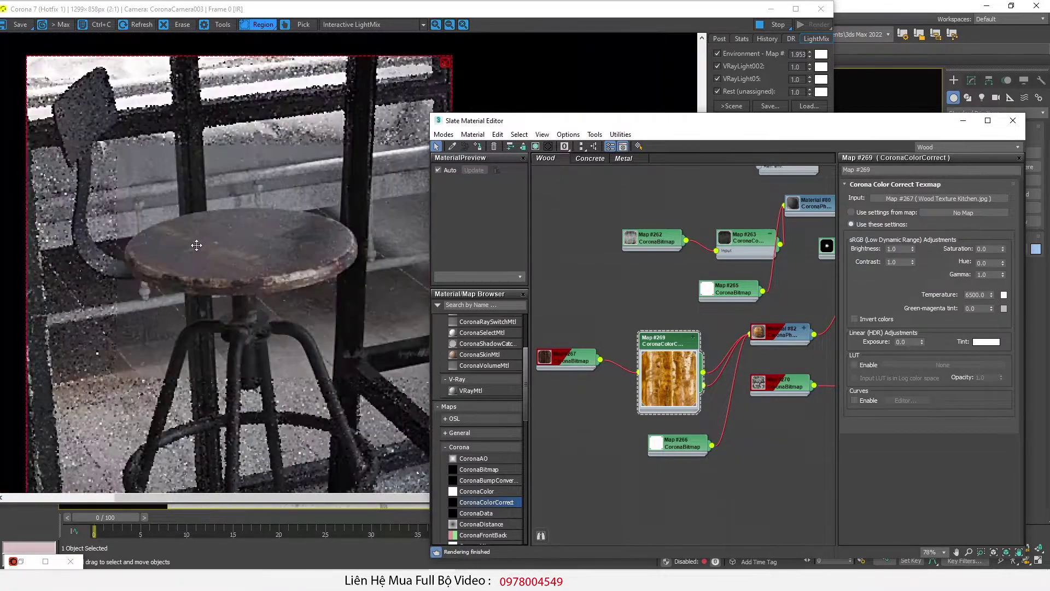
scroll(602, 309, "down", 2)
scroll(773, 334, "up", 2)
Set the max distance of the seat material's CoronaAO map to 6 mm.
left_click(802, 342)
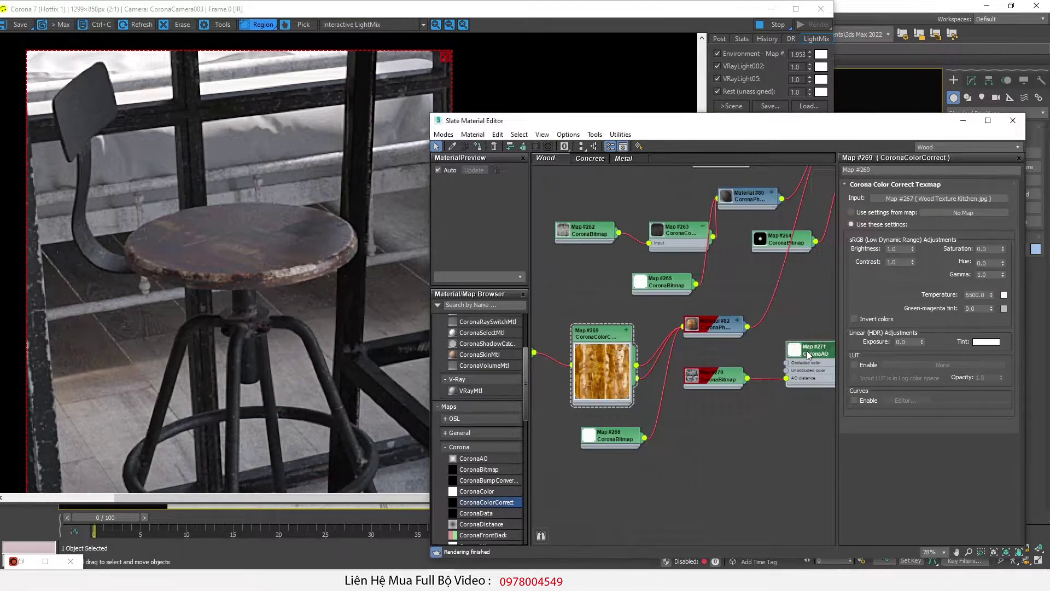
double_click(806, 350)
double_click(914, 230)
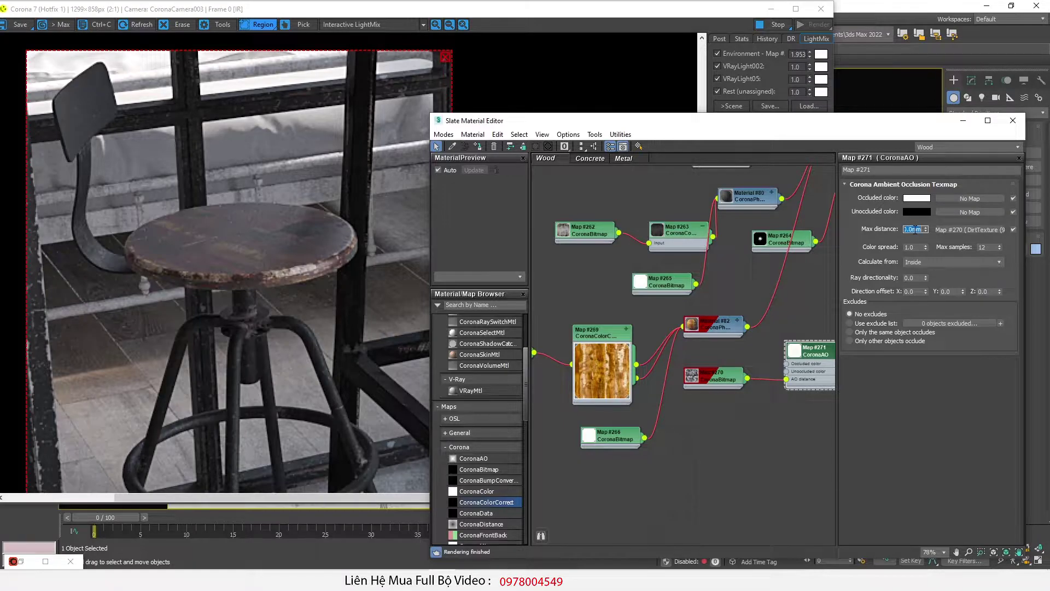
type("6")
key("Return")
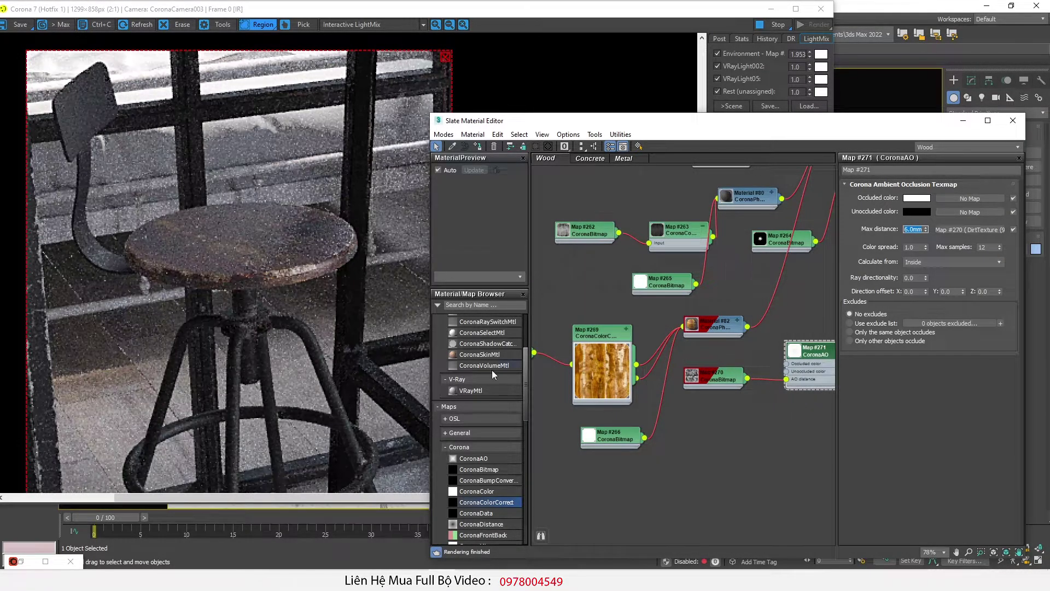
Expand the inputs of the worn-edge wood material (Material #82) and separate its color correct and roughness bitmap nodes.
scroll(697, 386, "down", 3)
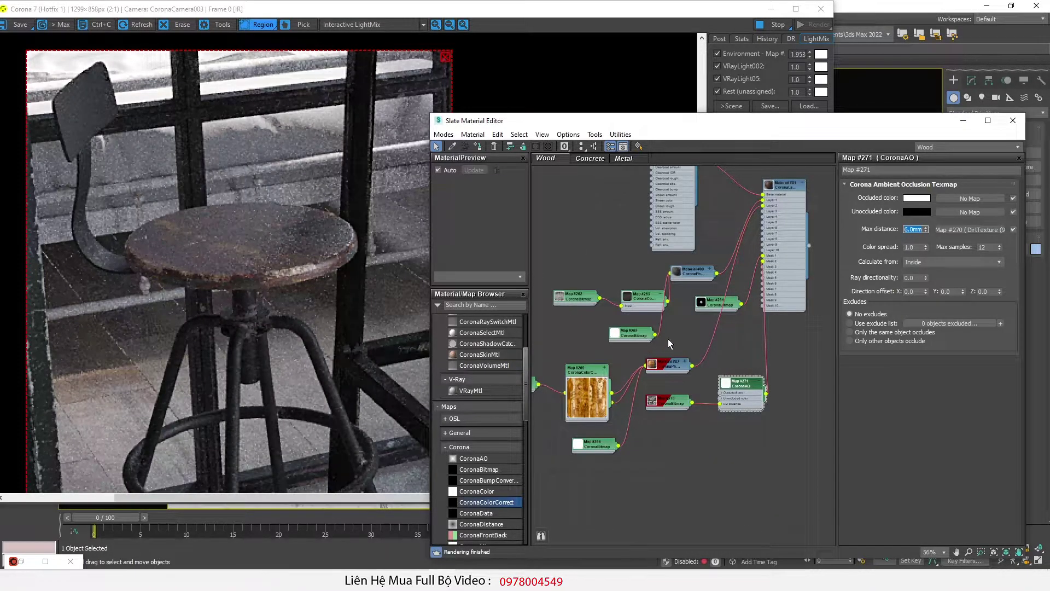
scroll(693, 376, "up", 3)
left_click(702, 377)
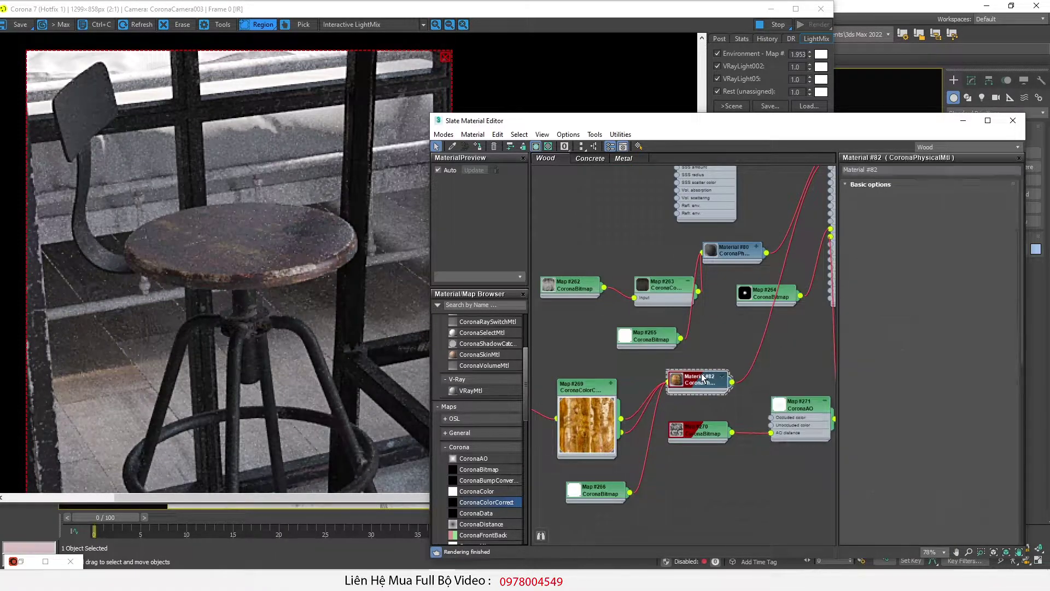
scroll(720, 338, "down", 2)
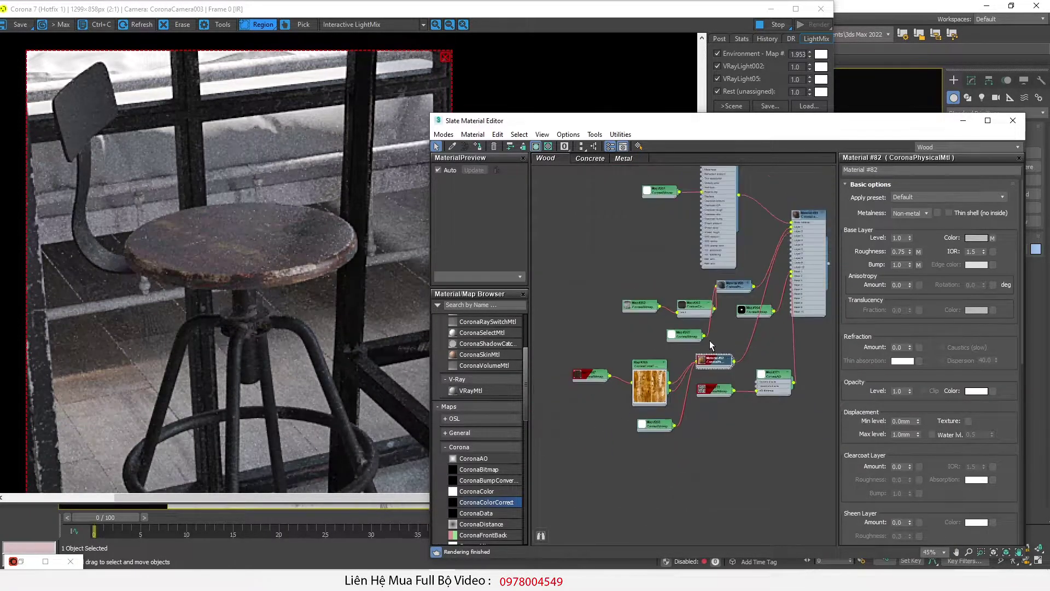
scroll(699, 402, "up", 2)
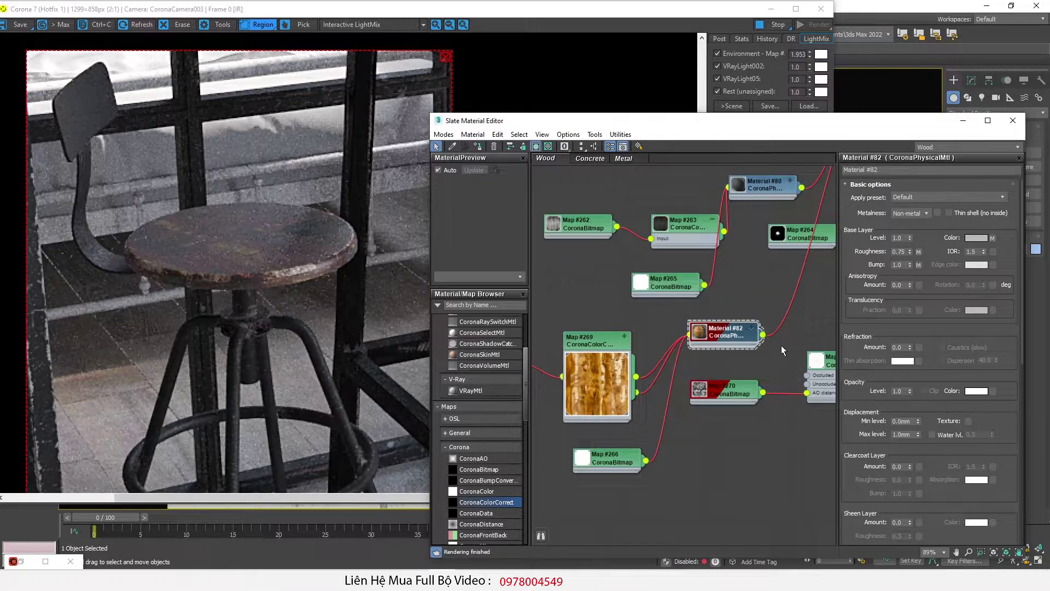
left_click(751, 330)
left_click_drag(605, 345, 577, 306)
left_click_drag(616, 403, 596, 413)
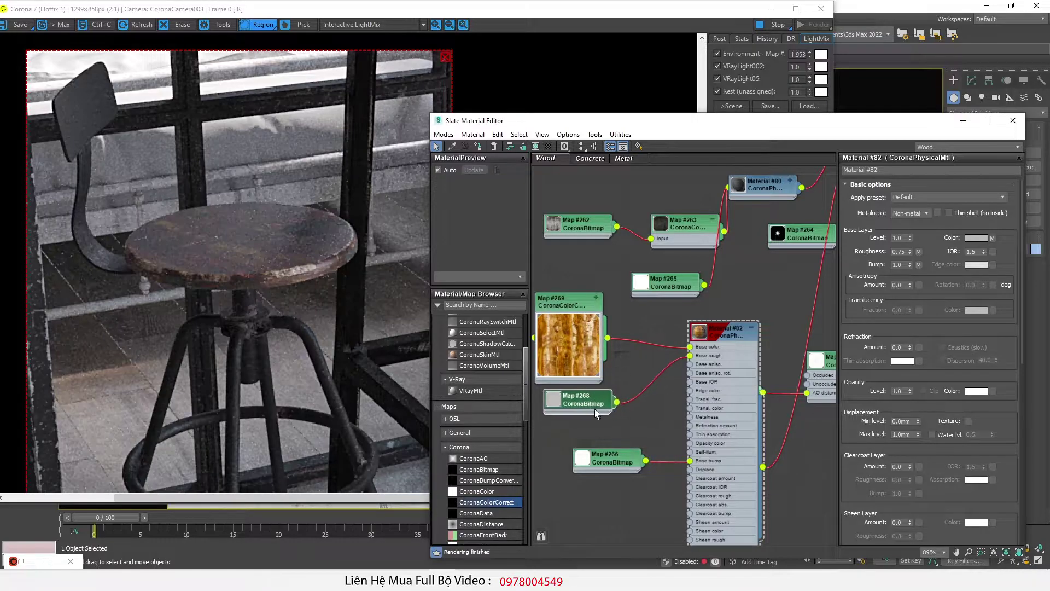
Insert a CoronaColorCorrect map between the DirtTexture (59).jpg bitmap and Material #82's base roughness input.
middle_click_drag(596, 413, 720, 411)
left_click_drag(719, 411, 645, 428)
left_click_drag(764, 389, 740, 392)
scroll(739, 391, "up", 1)
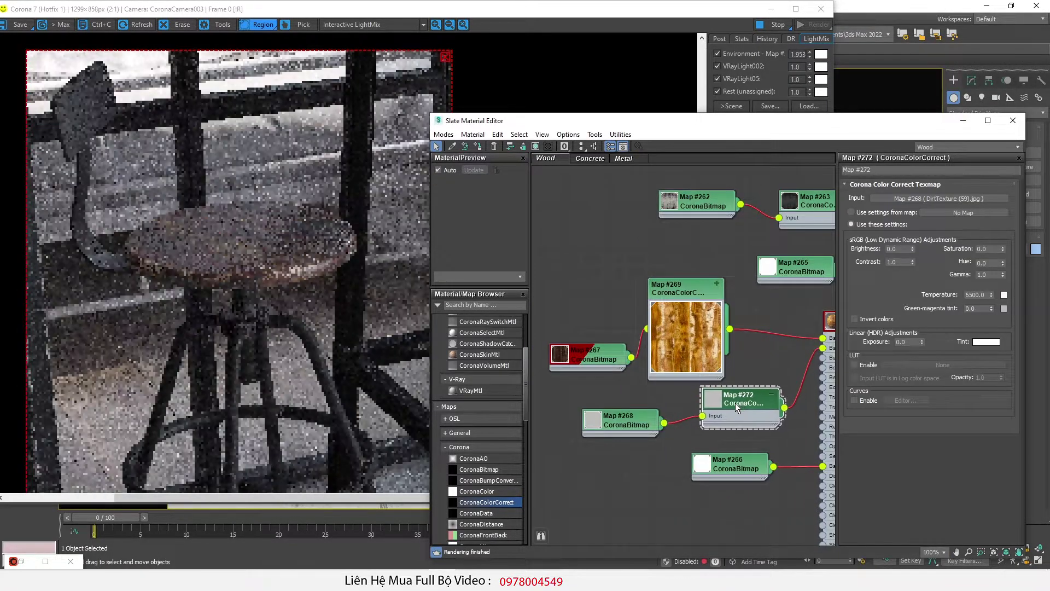
Set the roughness Color Correct map's brightness to -0.15 and inspect the seat's surface in the render.
left_click_drag(911, 246, 913, 254)
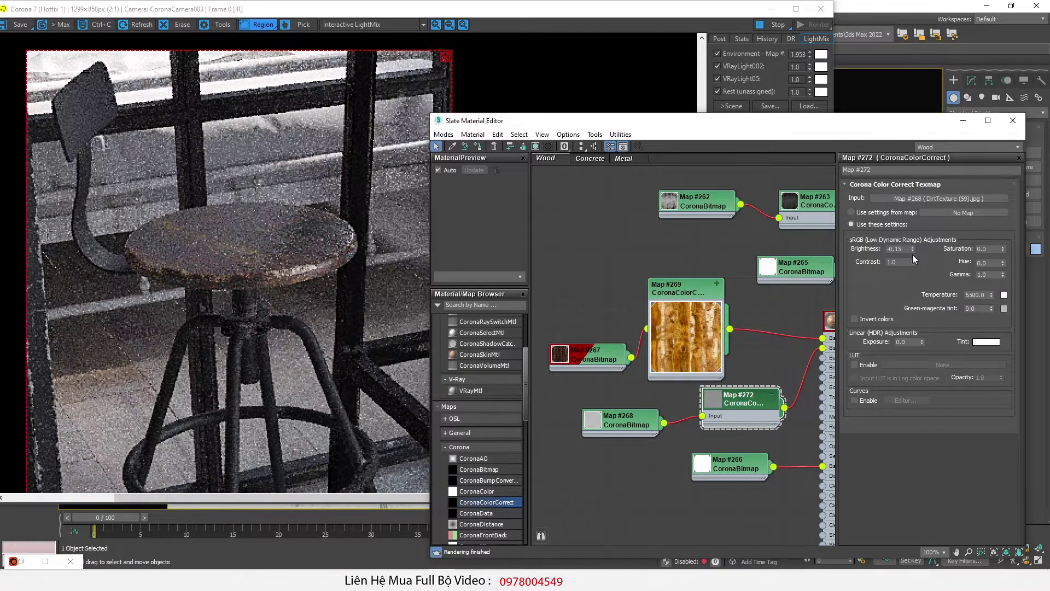
scroll(383, 221, "up", 1)
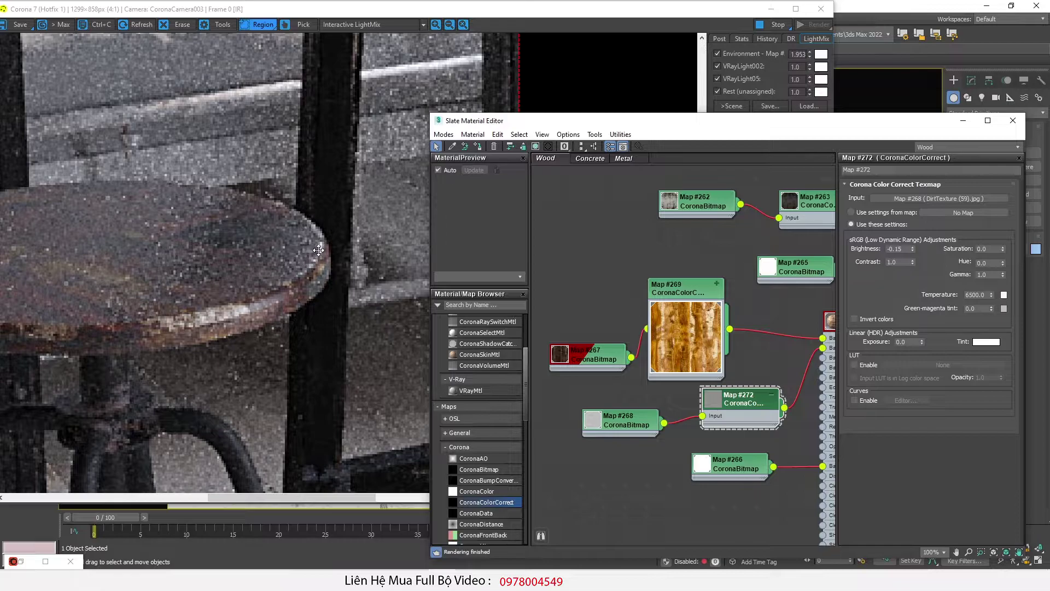
scroll(341, 252, "down", 1)
scroll(299, 262, "up", 1)
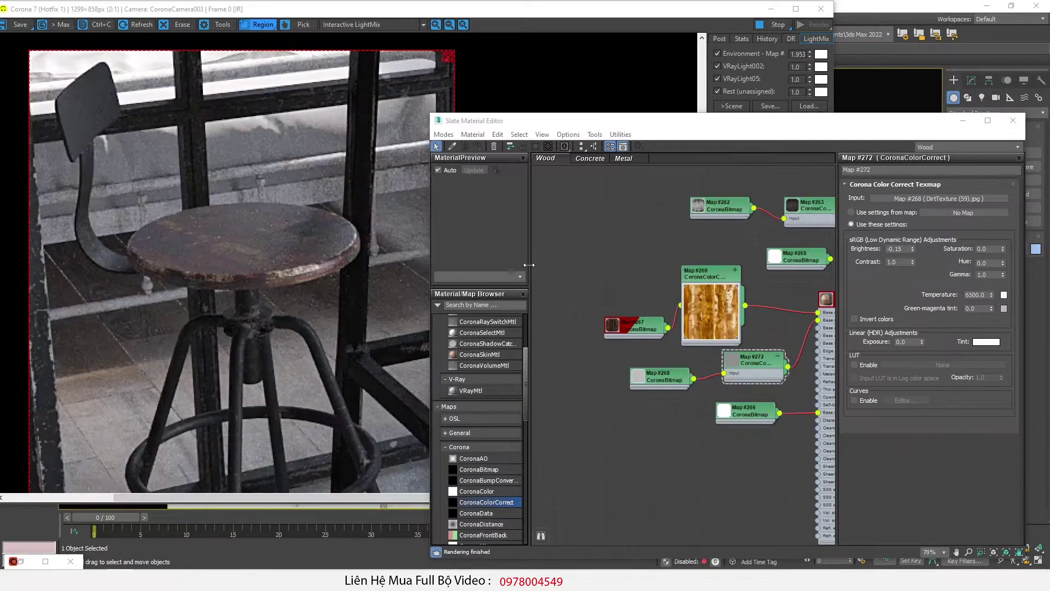
scroll(280, 269, "up", 1)
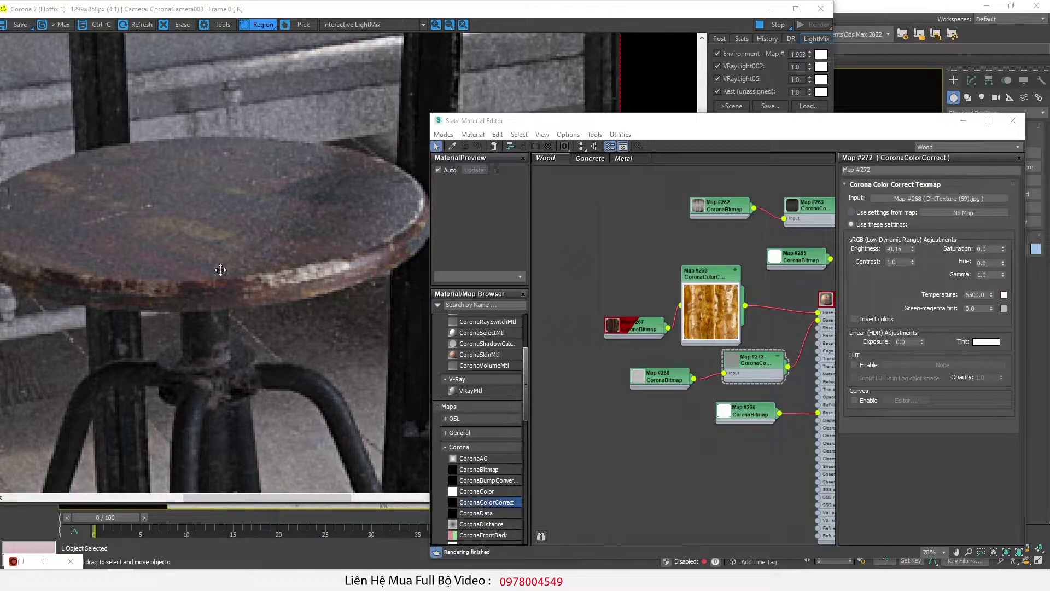
scroll(247, 281, "down", 2)
scroll(252, 267, "up", 2)
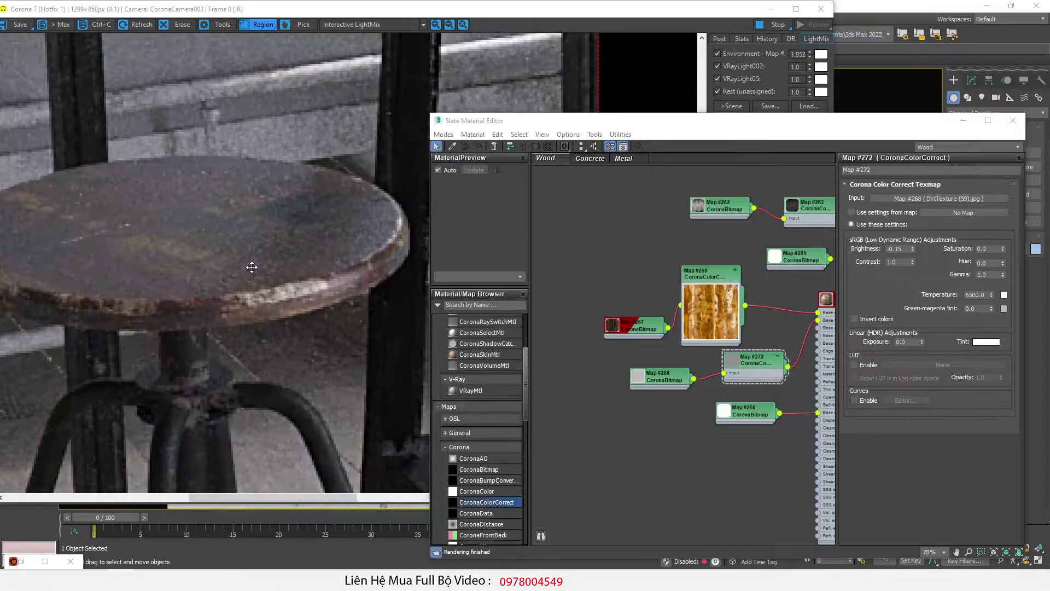
Arrange the dirt bitmap node next to the CoronaAO node and open the bitmap's parameters.
scroll(627, 401, "down", 5)
middle_click_drag(766, 393, 704, 392)
scroll(705, 392, "up", 4)
left_click_drag(621, 343, 597, 342)
left_click_drag(636, 382, 659, 359)
left_click(692, 361)
double_click(653, 367)
scroll(654, 366, "up", 3)
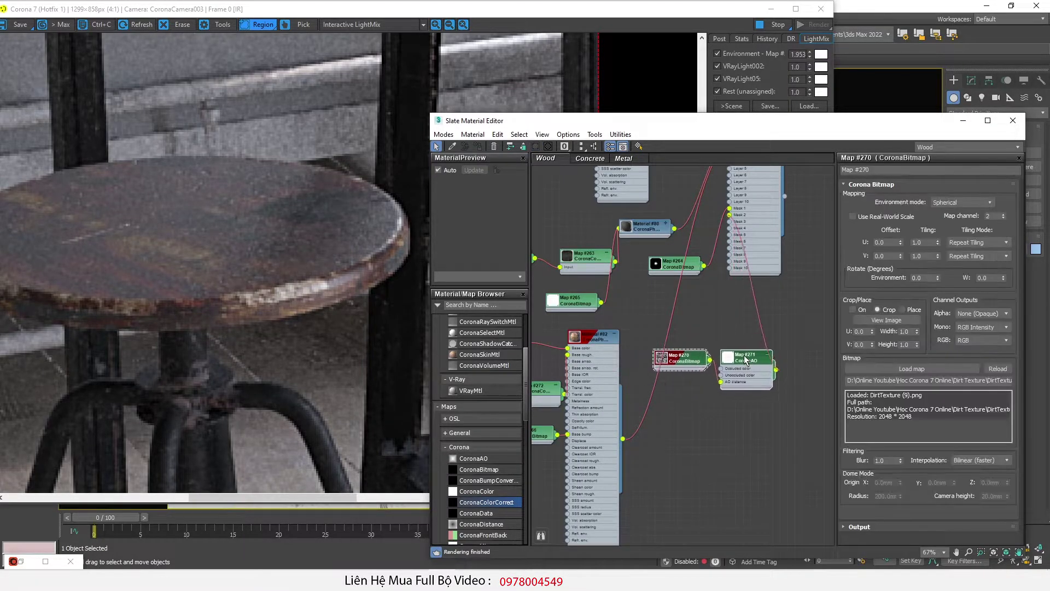
Close the frame buffer and display the AO distance dirt bitmap on the seat in the viewport without edged faces.
left_click_drag(543, 11, 361, 411)
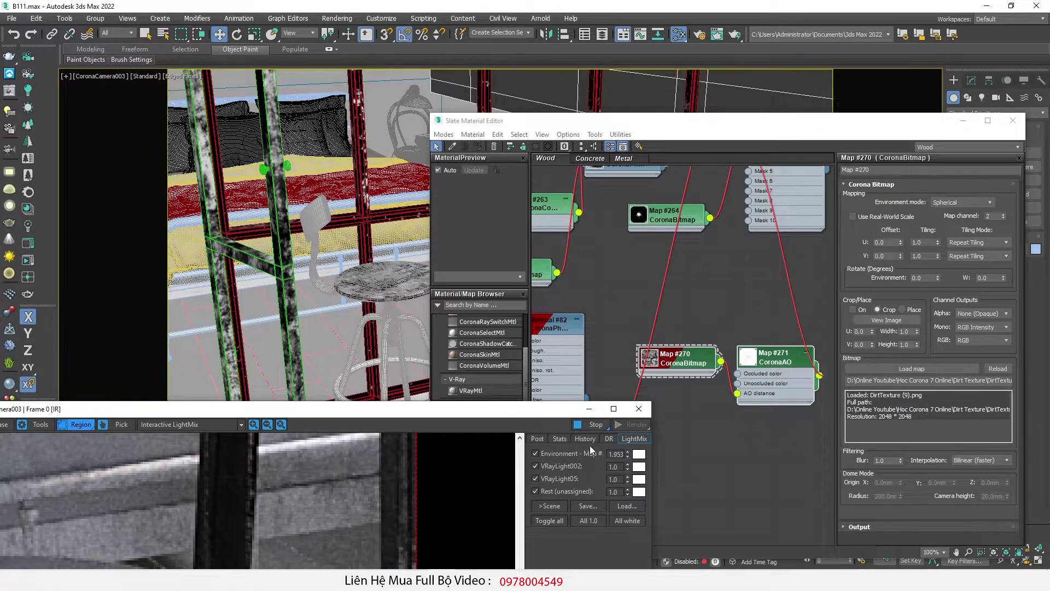
left_click(638, 408)
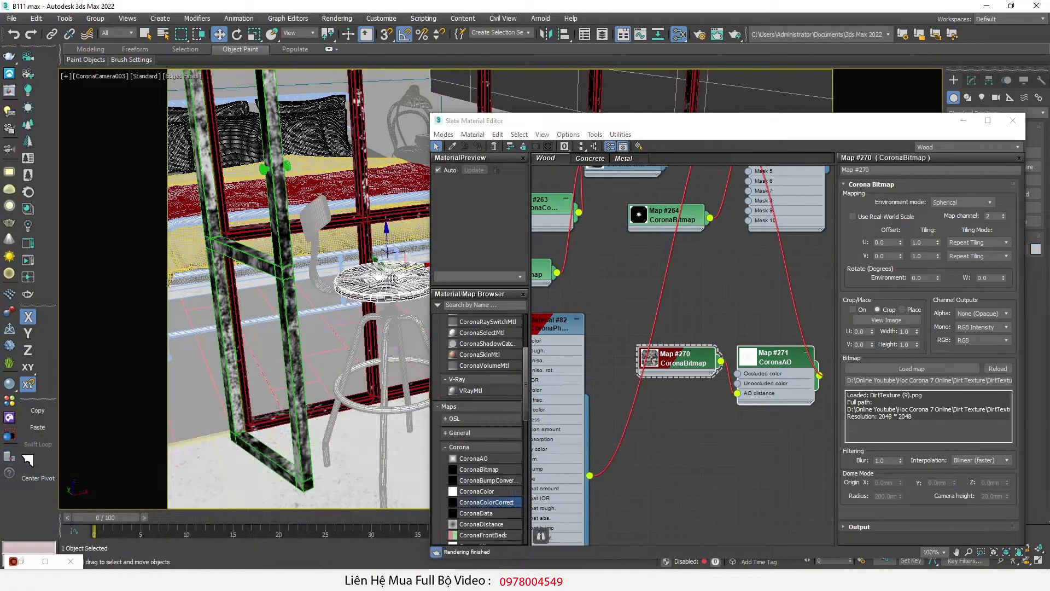
key("F4")
left_click(675, 336)
left_click(687, 368)
left_click(536, 146)
left_click(536, 146)
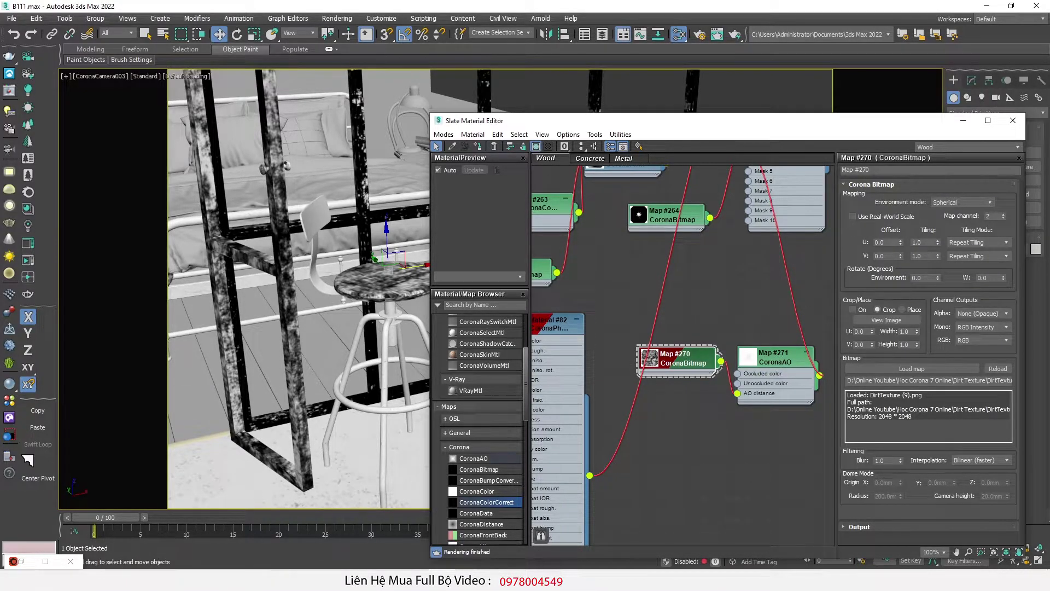
Preview DirtTexture (96).jpg, load it into the AO distance bitmap, and set the bitmap's map channel to 3.
key("alt+Tab")
double_click(305, 343)
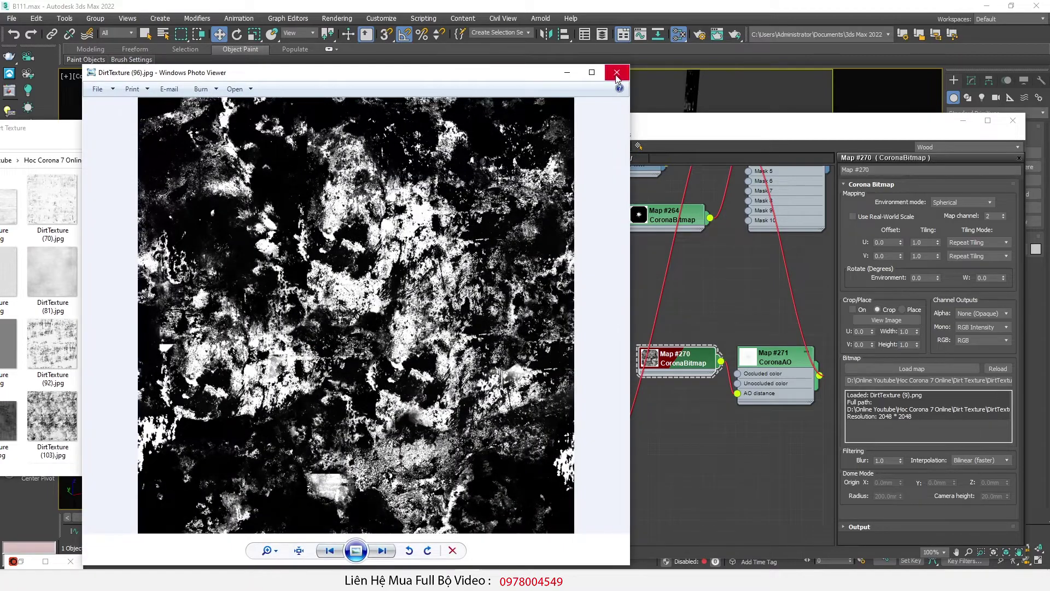
left_click(616, 77)
left_click_drag(281, 345, 930, 370)
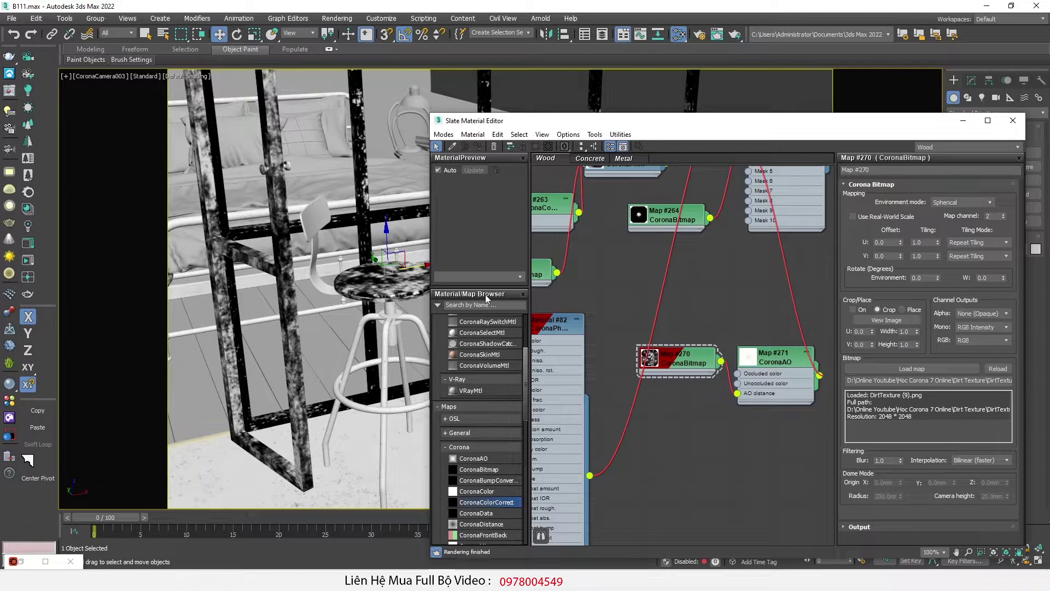
left_click(702, 363)
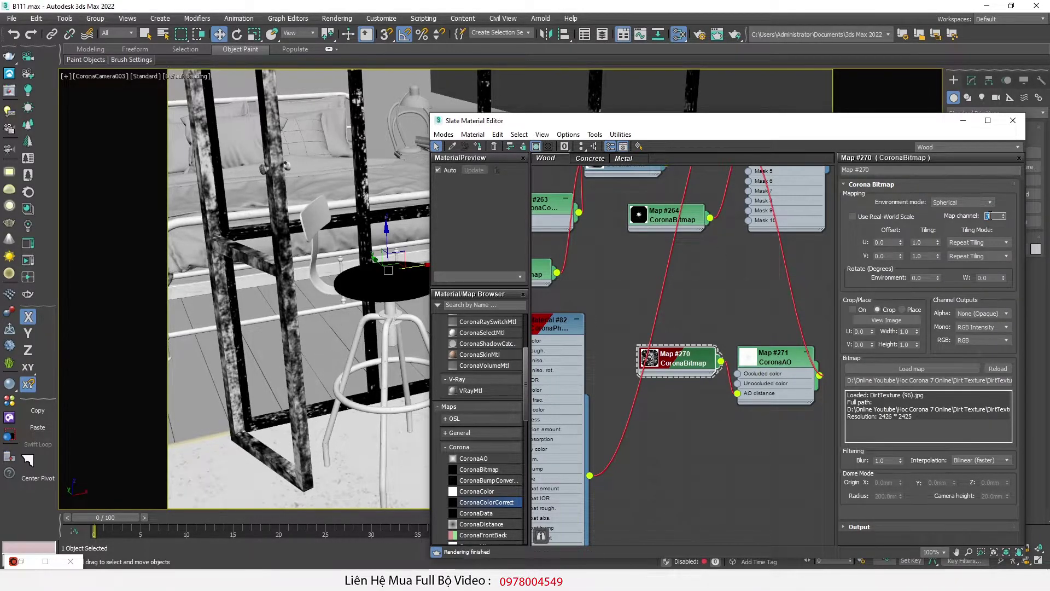
Close the Slate Material Editor and add a UVW Map modifier with map channel 3 to the stool seat.
left_click(1013, 121)
left_click(972, 80)
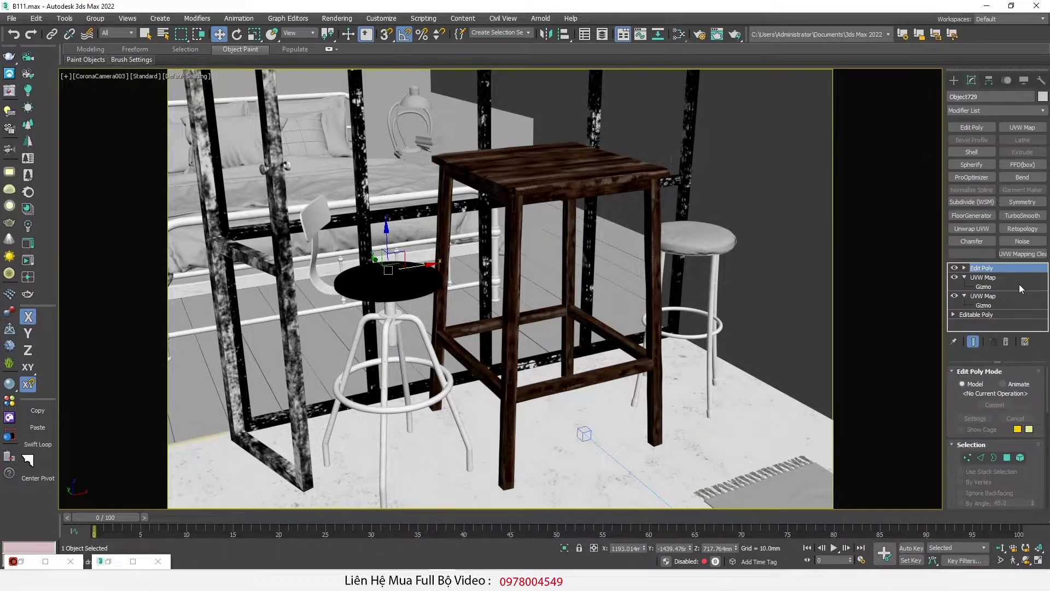
left_click(1022, 127)
scroll(1015, 385, "down", 3)
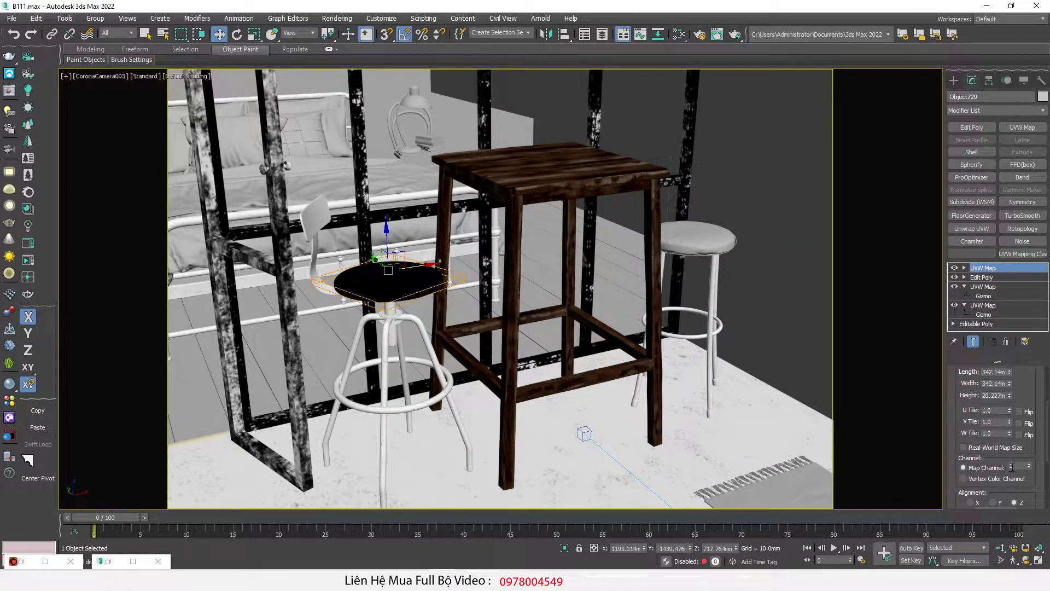
type("3")
key("Return")
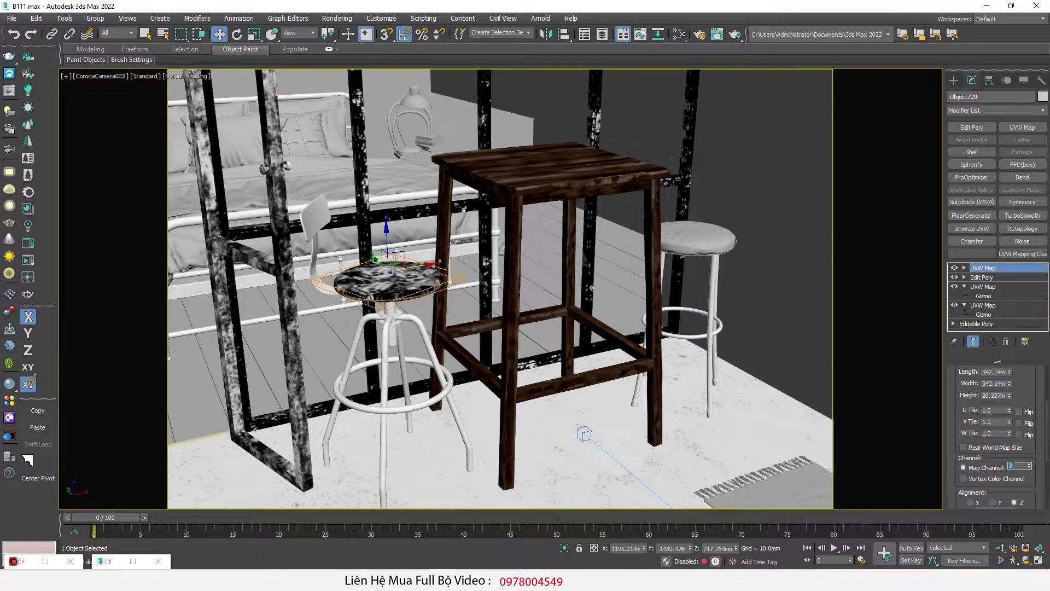
Set the height of the seat's box mapping to 350 mm.
scroll(1026, 441, "up", 2)
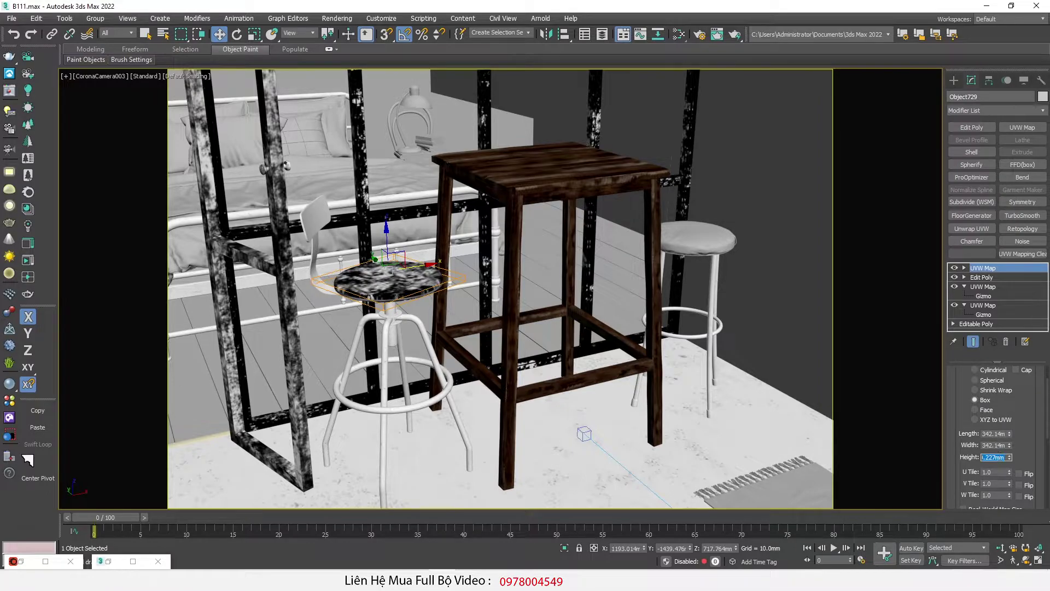
type("350")
key("Return")
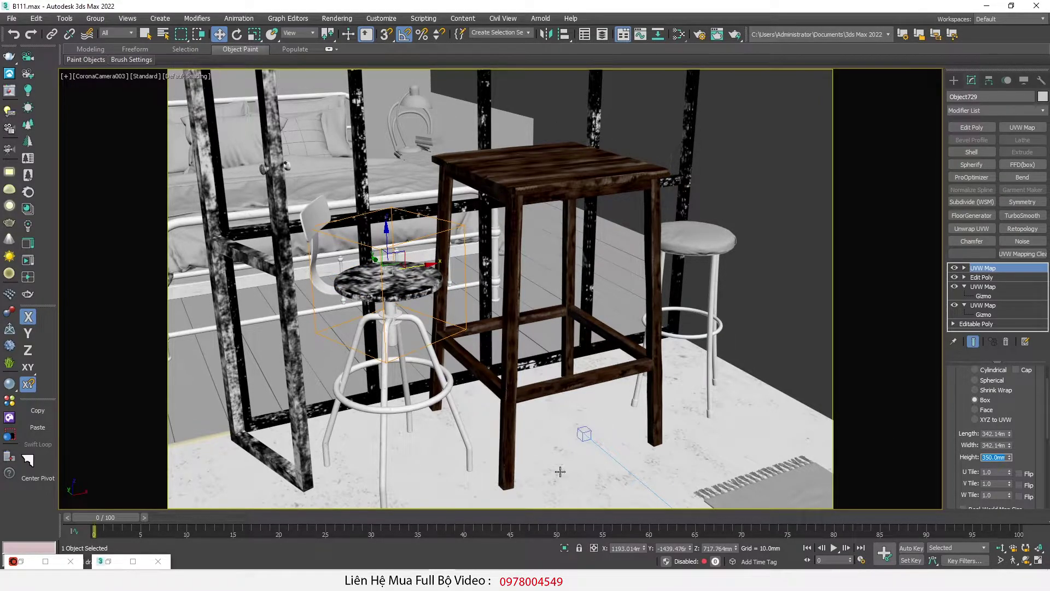
Isolate the stool seat and examine the dirt texture's mapping across its top and rim, with and without edged faces.
left_click(565, 545)
key("t")
key("z")
middle_click_drag(513, 373, 485, 348, "alt")
scroll(489, 336, "up", 5)
scroll(490, 338, "down", 3)
scroll(383, 361, "up", 4)
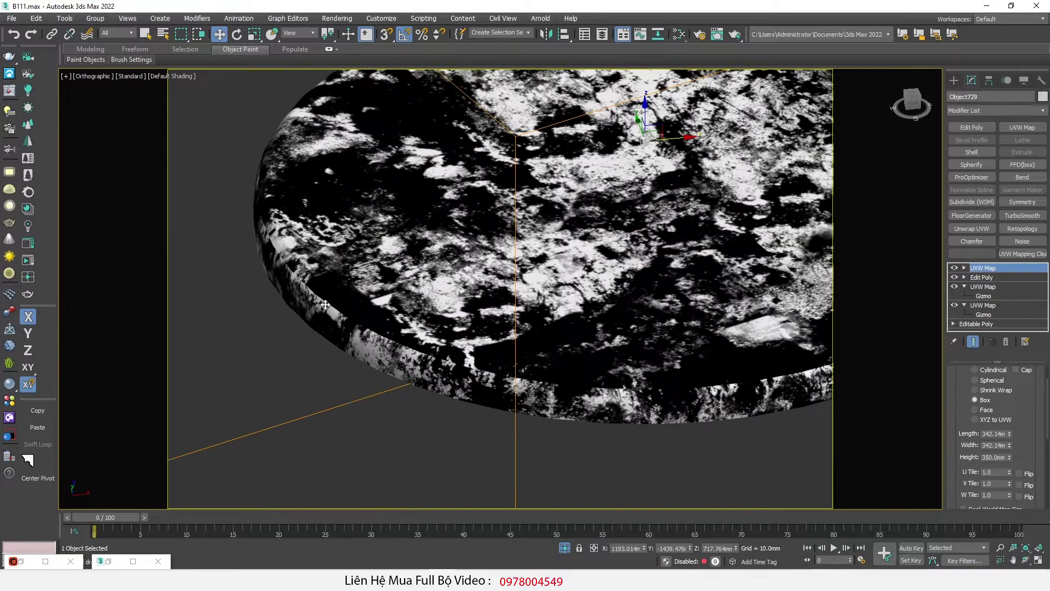
scroll(367, 331, "down", 4)
key("F4")
key("F4")
scroll(381, 331, "up", 4)
scroll(385, 333, "down", 4)
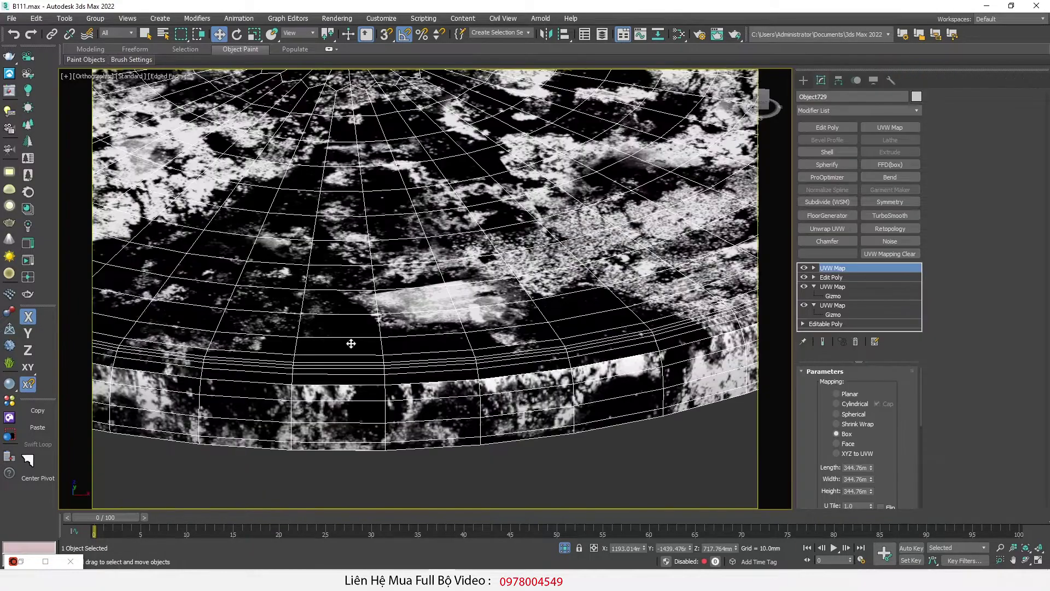
scroll(453, 345, "down", 1)
key("z")
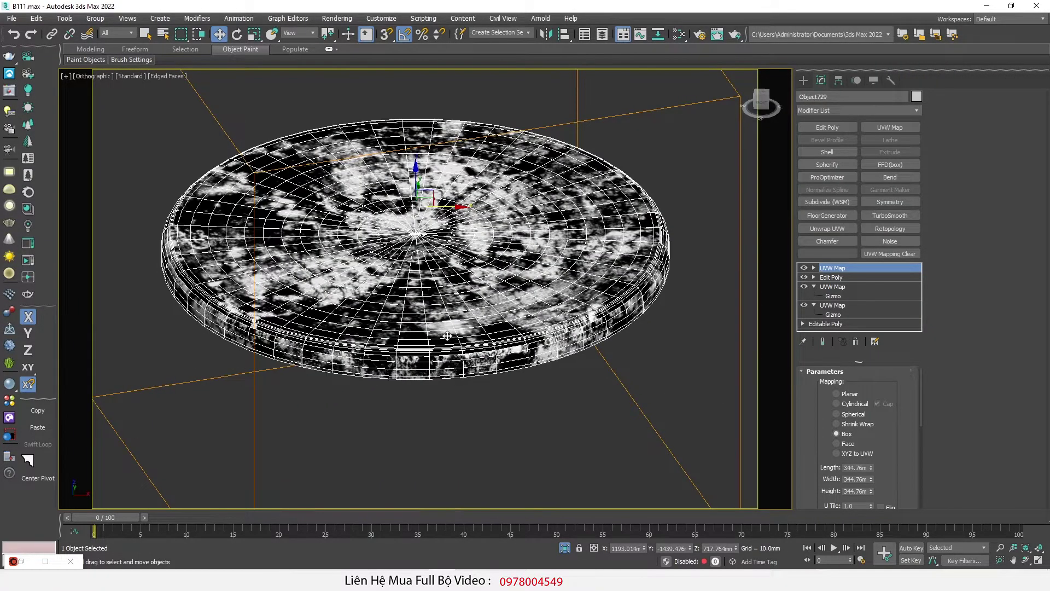
Remove the topmost UVW Map modifier from the seat and try moving a single rim vertex downward.
left_click(856, 341)
key("1")
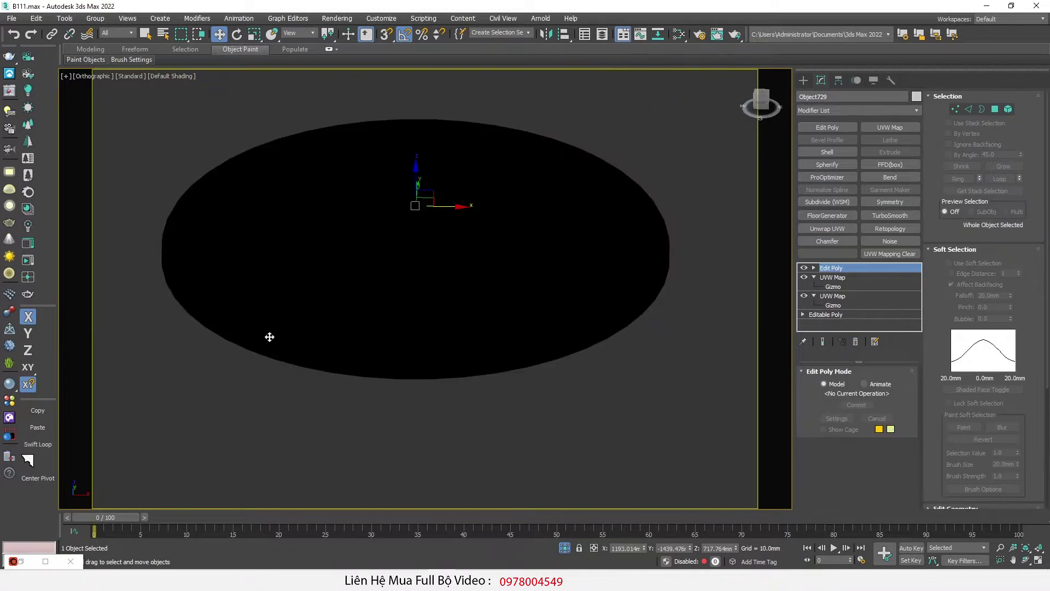
scroll(295, 333, "up", 4)
scroll(273, 342, "up", 3)
left_click(320, 332)
left_click_drag(320, 303, 327, 319)
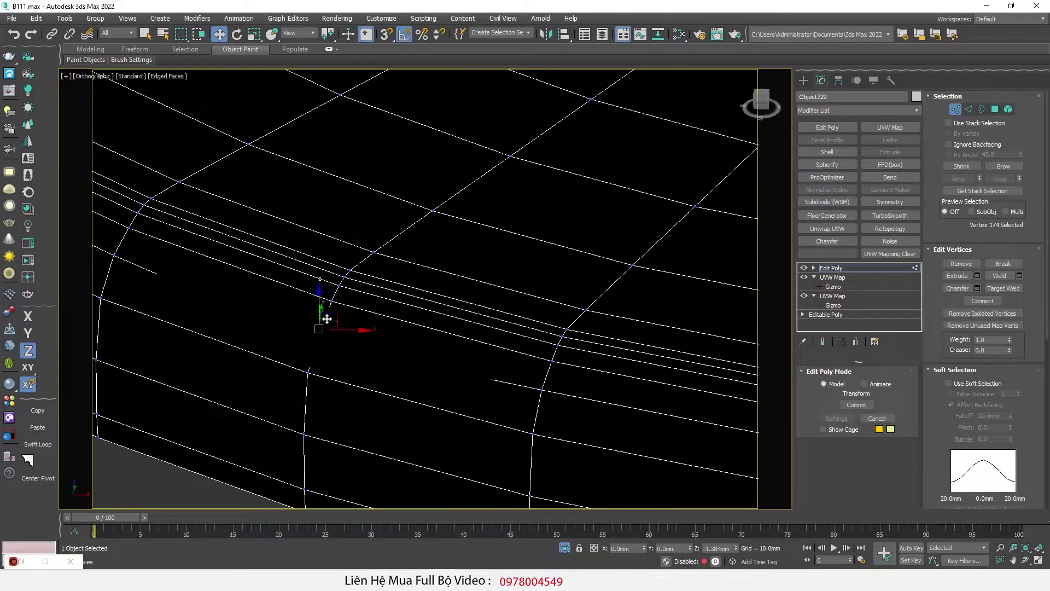
key("ctrl+z")
Try lowering individual vertices at different points around the seat's rim.
left_click(331, 301)
left_click_drag(335, 267, 335, 333)
scroll(334, 365, "down", 6)
middle_click_drag(297, 333, 370, 340, "alt")
scroll(351, 344, "up", 6)
left_click(348, 333)
left_click_drag(347, 310, 351, 364)
scroll(305, 447, "down", 6)
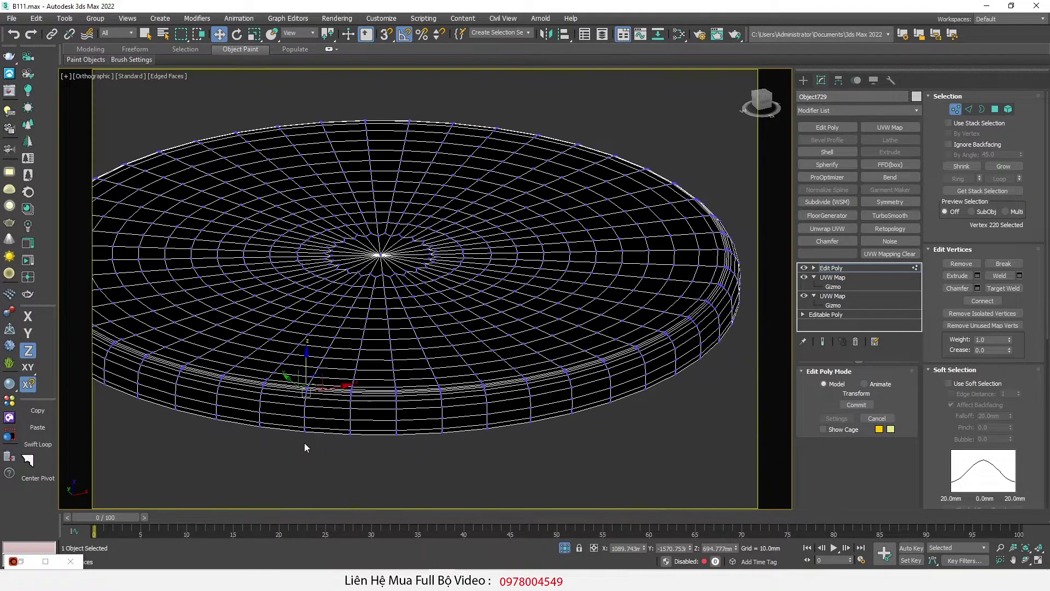
Try lifting the seat's top surface as a separate element, and undo the move.
scroll(305, 447, "down", 4)
middle_click_drag(305, 447, 285, 448, "alt")
key("5")
left_click(349, 375)
left_click_drag(404, 315, 409, 206)
key("ctrl+z")
middle_click_drag(341, 361, 310, 379, "alt")
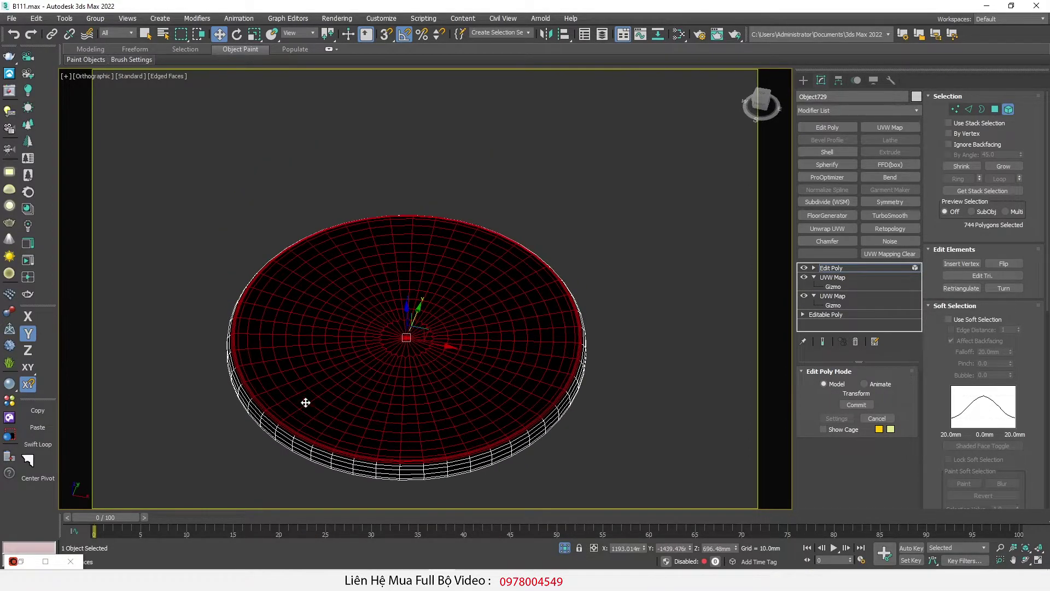
Weld all of the seat's vertices and clear the vertex selection.
scroll(310, 380, "up", 5)
key("1")
scroll(290, 425, "up", 8)
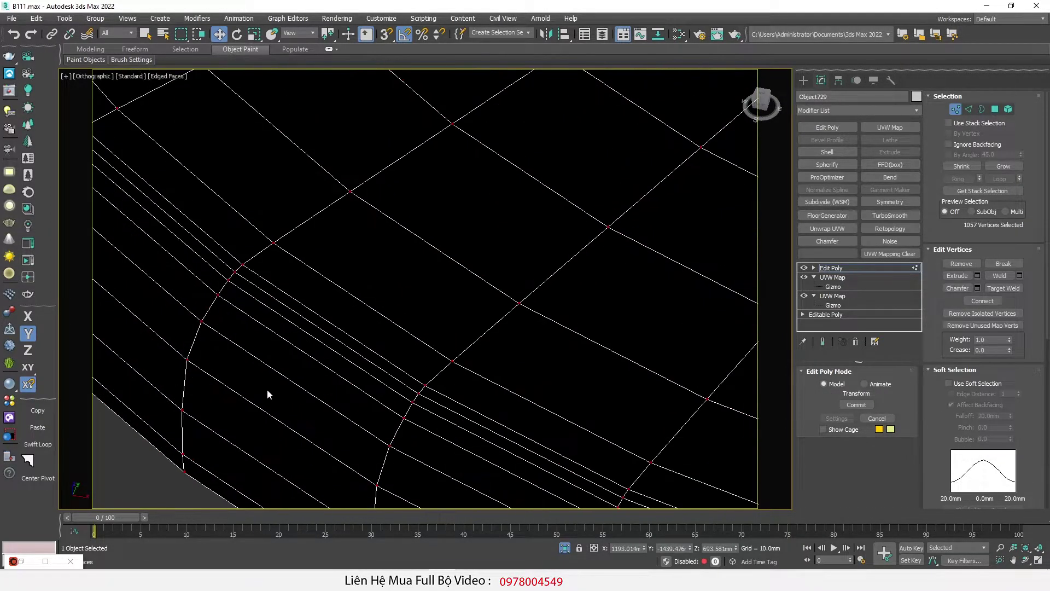
scroll(332, 375, "down", 5)
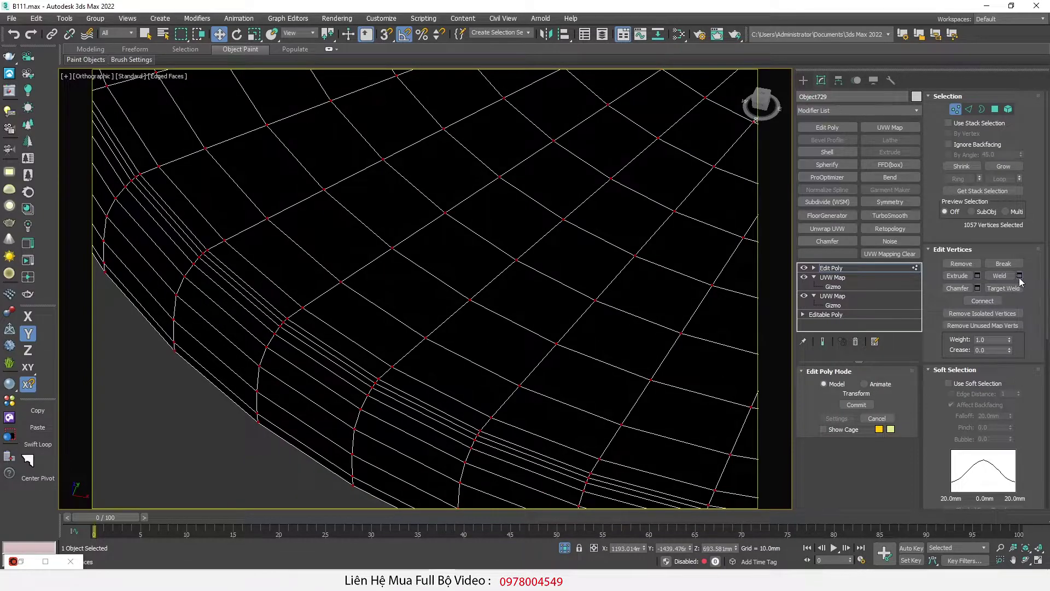
left_click(1019, 276)
left_click(431, 333)
left_click(192, 417)
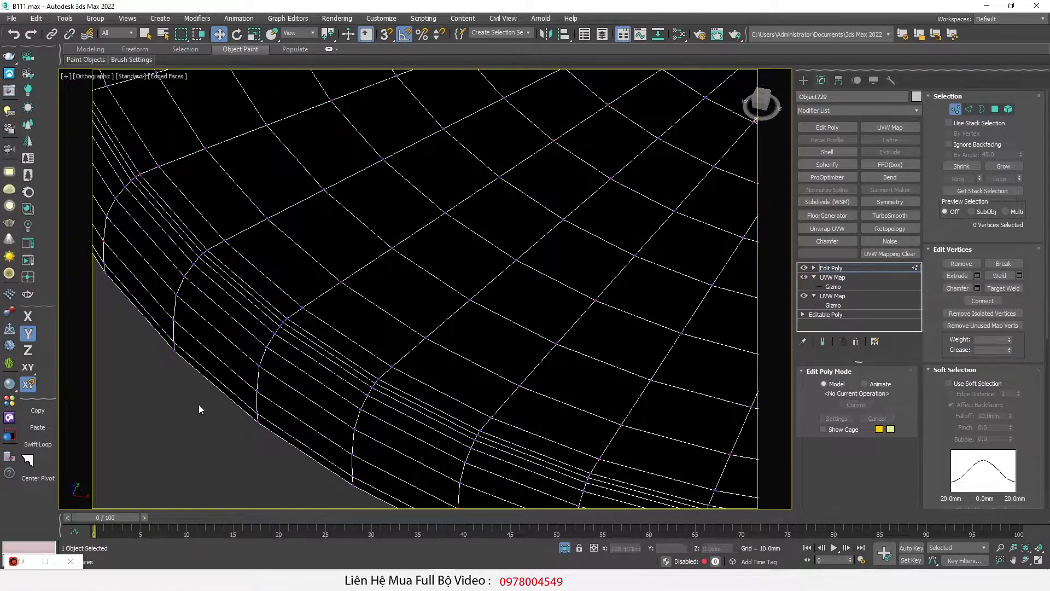
Try moving a welded rim vertex to check that the seat's surfaces are joined, and leave vertex editing.
scroll(351, 312, "up", 3)
left_click(335, 293)
left_click_drag(333, 268, 347, 335)
middle_click_drag(347, 334, 405, 350, "alt")
scroll(374, 347, "down", 6)
key("1")
scroll(437, 345, "up", 3)
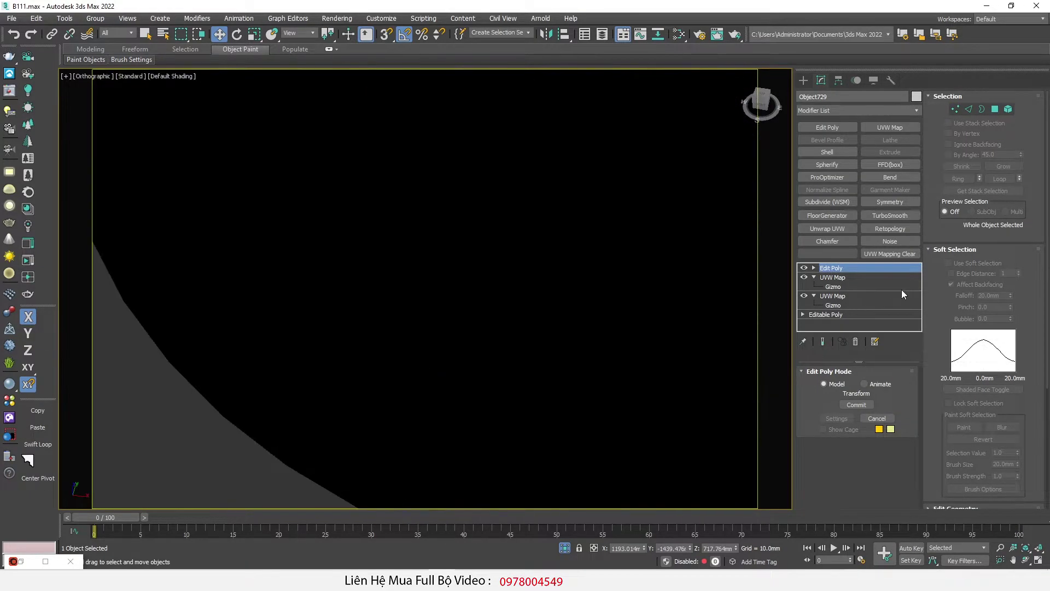
Add a UVW Map modifier with box mapping and map channel 3 above the seat's Edit Poly.
left_click(896, 130)
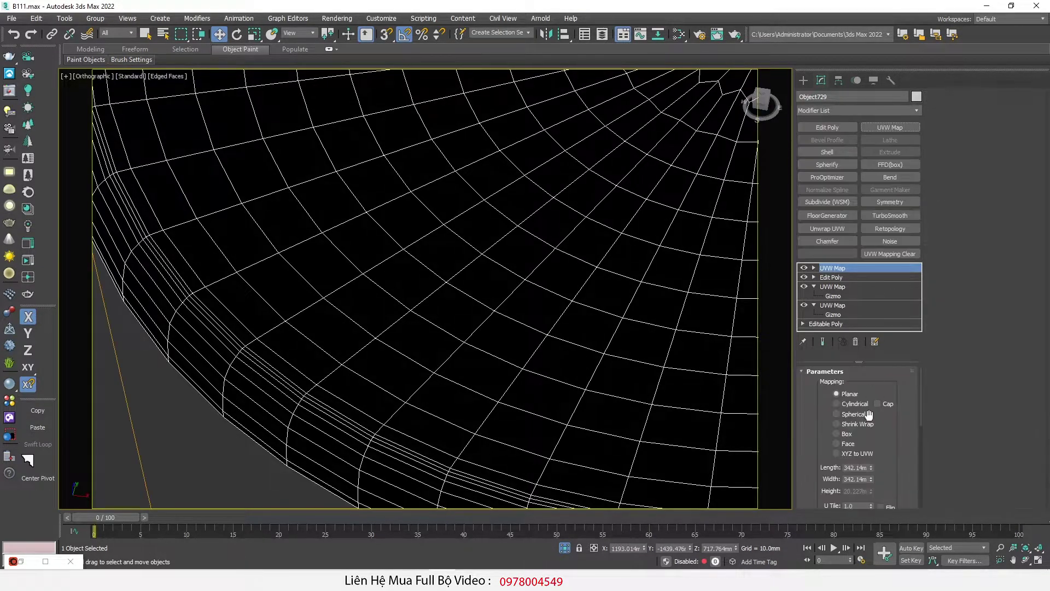
left_click_drag(884, 434, 893, 293)
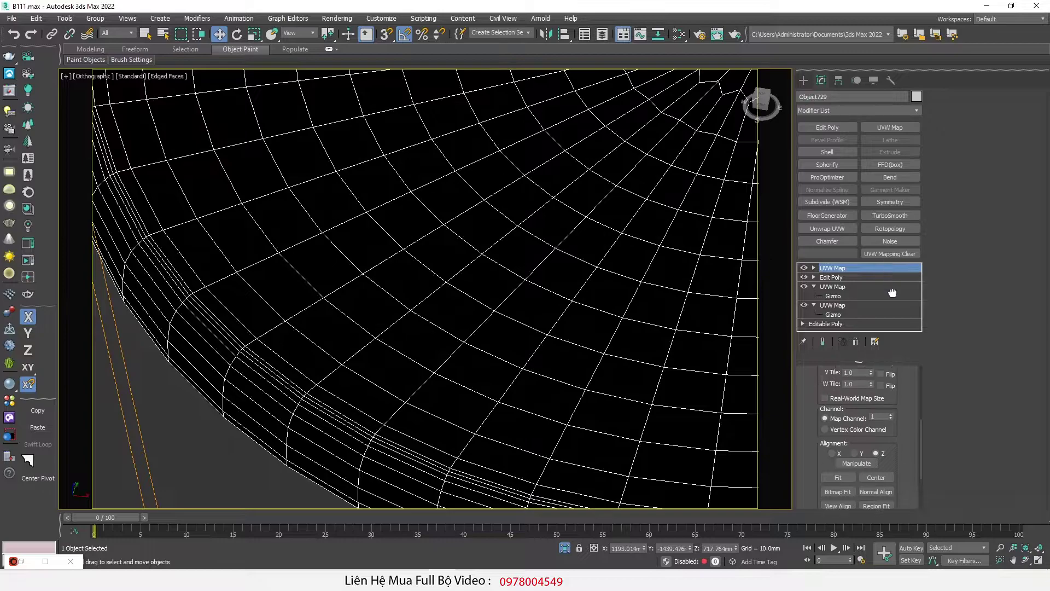
key("Return")
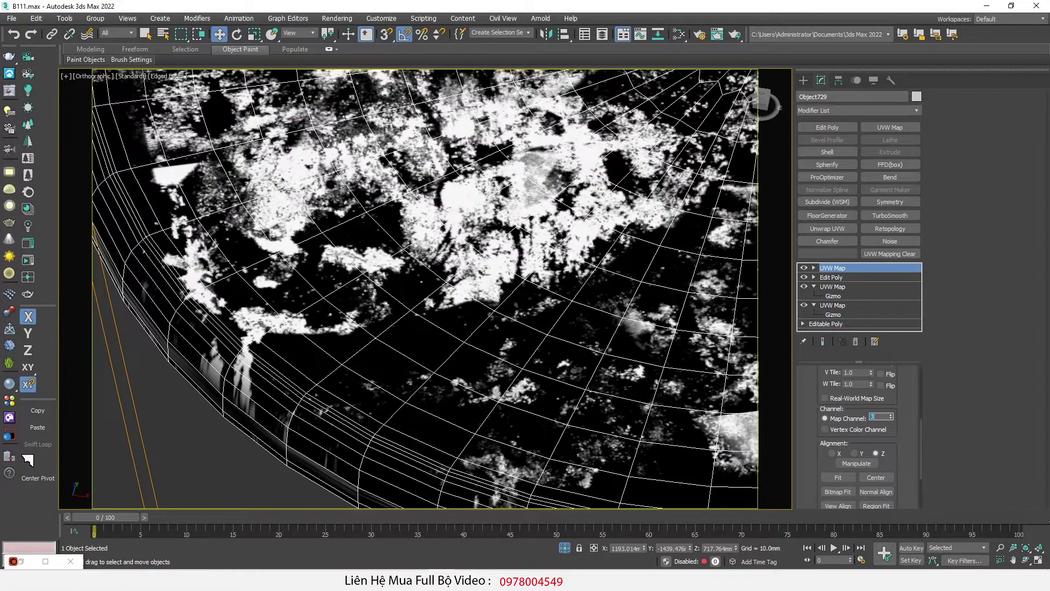
scroll(755, 377, "down", 3)
middle_click_drag(755, 378, 684, 350, "alt")
left_click_drag(896, 404, 902, 485)
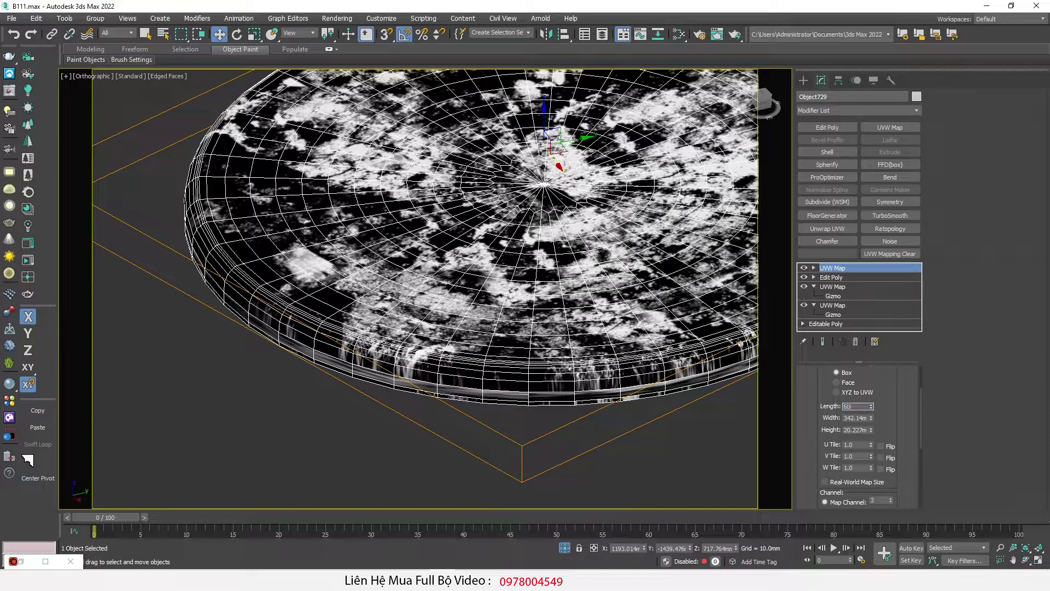
Set the seat's box mapping length, width and height to 600 mm.
type("0")
key("Tab")
type("600")
key("Tab")
type("600")
key("Return")
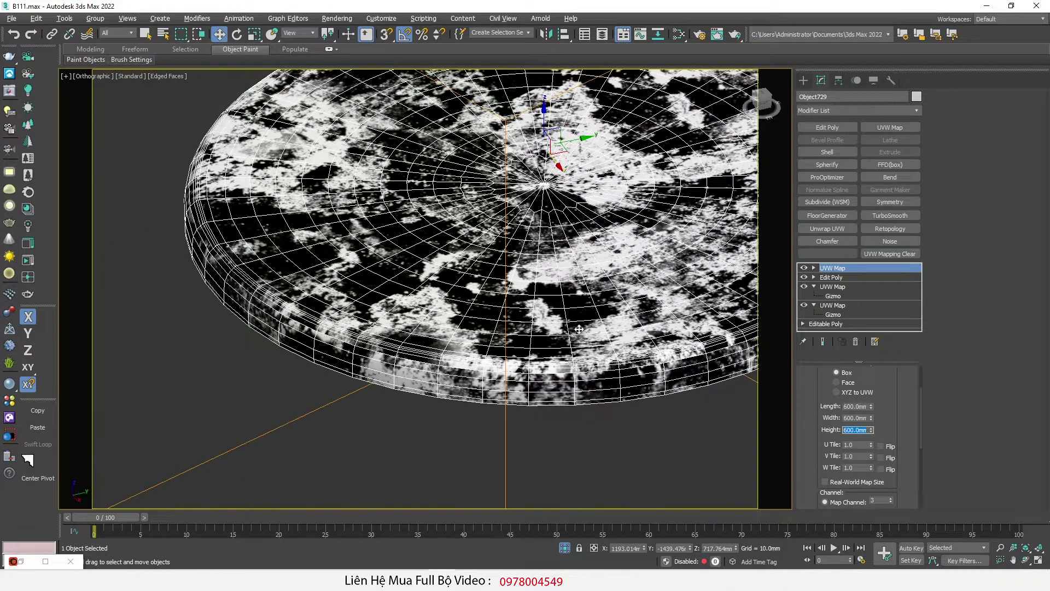
Turn off edged faces, end the seat's isolation and return to the camera view.
middle_click_drag(581, 328, 527, 337, "alt")
left_click(707, 466)
key("F4")
scroll(698, 398, "up", 4)
left_click(565, 548)
key("c")
double_click(511, 224)
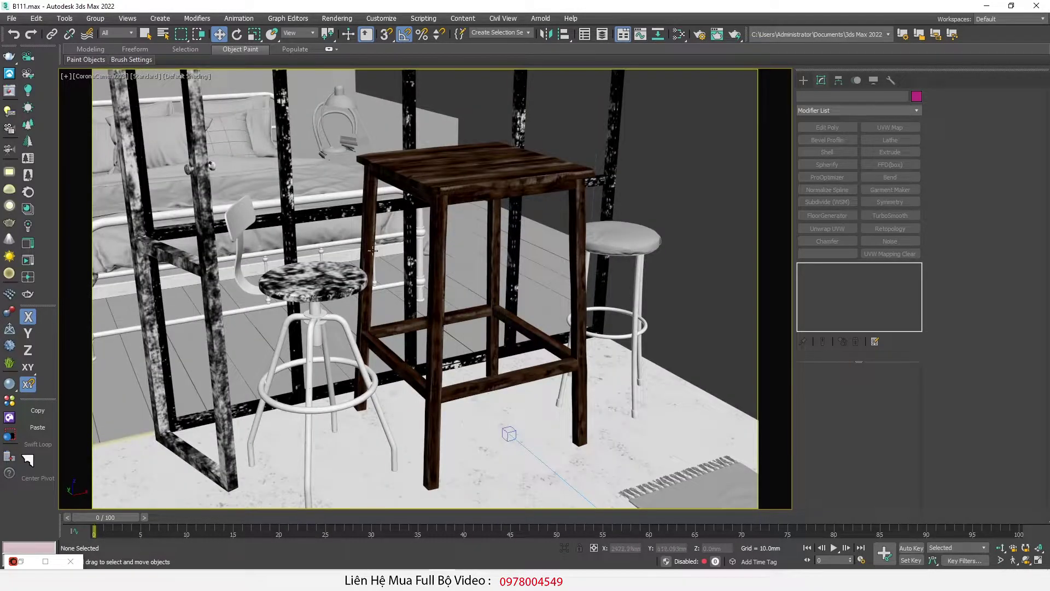
Start the interactive Corona rendering and zoom in on the stool seat.
left_click(29, 261)
left_click(123, 272)
scroll(124, 273, "up", 1)
Open the seat's CoronaAO map in the Slate Material Editor and set its max distance to 15 mm.
key("m")
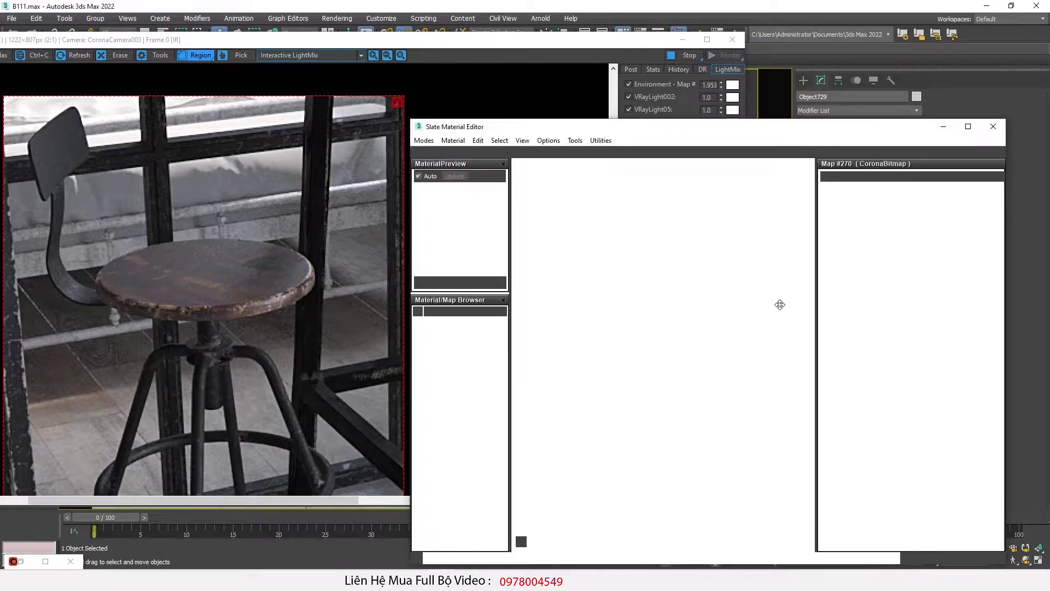
scroll(685, 335, "down", 2)
scroll(779, 364, "up", 2)
double_click(741, 355)
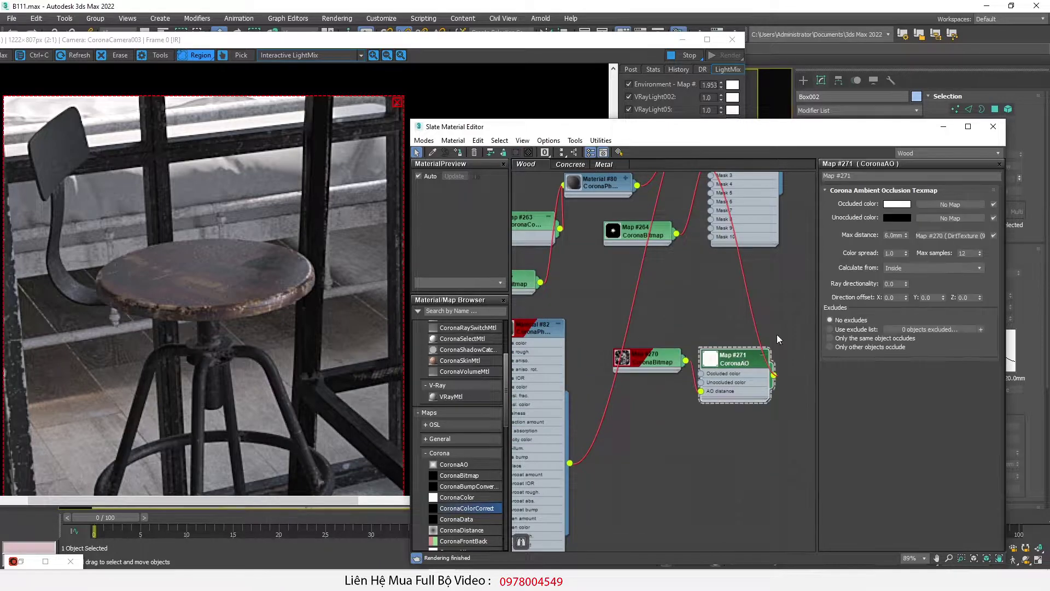
left_click(893, 236)
type("15")
key("Return")
Examine the worn edges of the stool seat and square table in the render, and close the frame buffer.
scroll(209, 259, "up", 1)
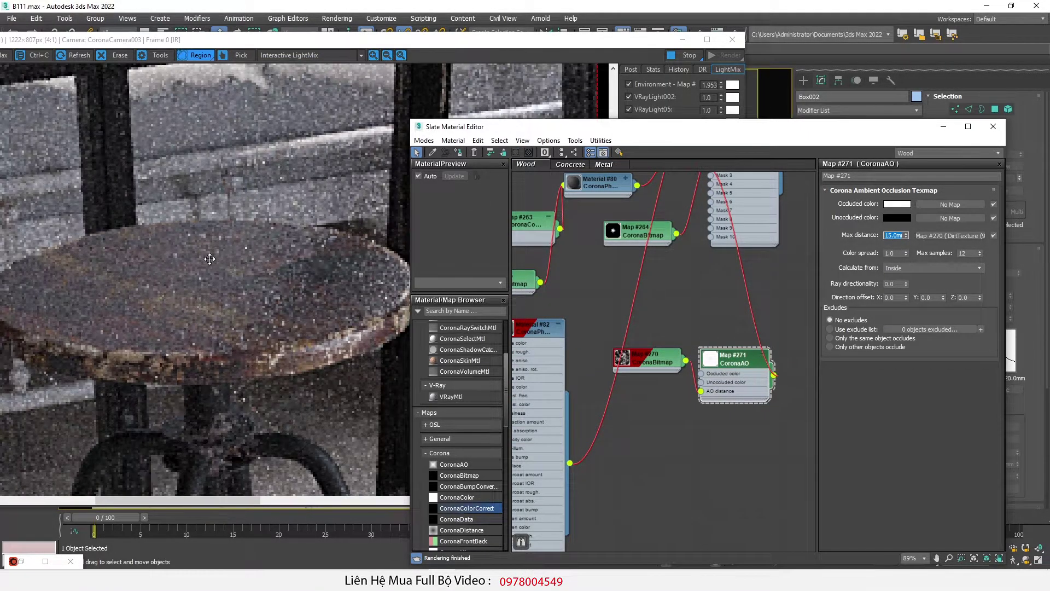
scroll(209, 258, "down", 1)
scroll(315, 264, "up", 1)
scroll(315, 264, "down", 1)
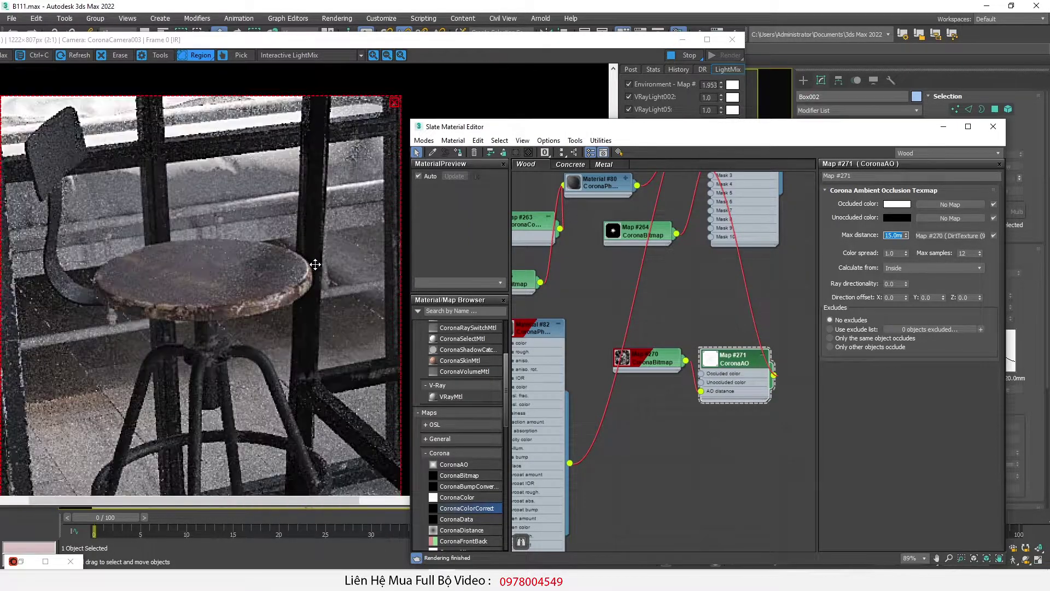
middle_click_drag(169, 251, 144, 276)
left_click(373, 134)
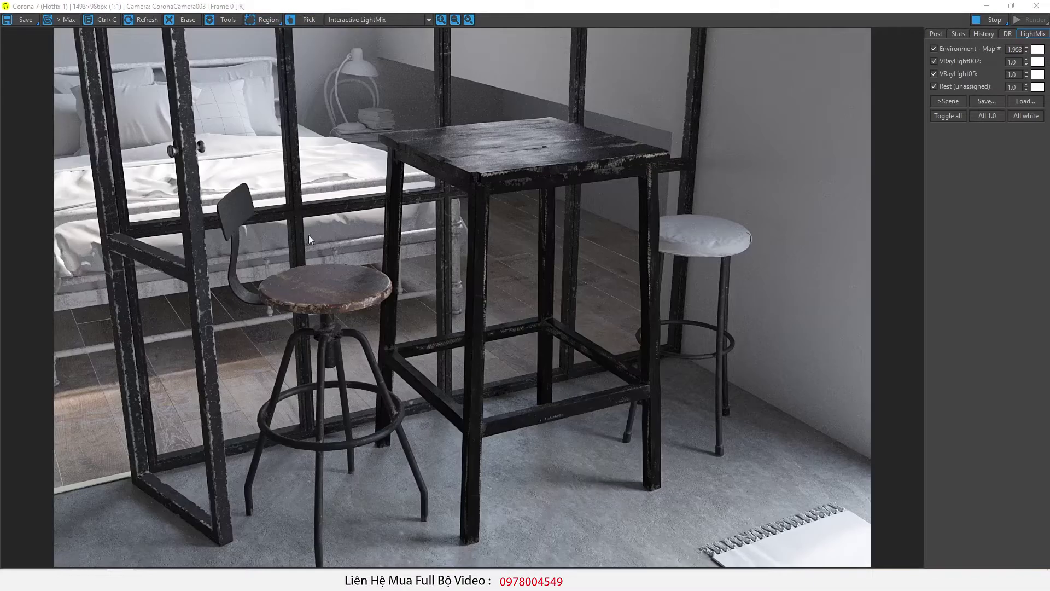
scroll(444, 128, "up", 1)
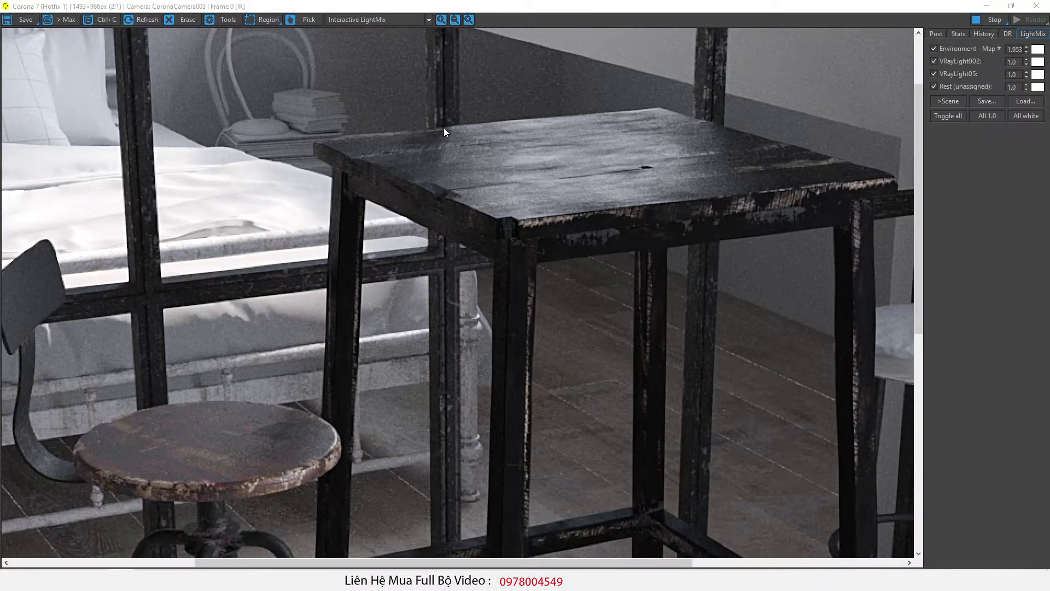
scroll(441, 153, "down", 1)
scroll(416, 153, "up", 1)
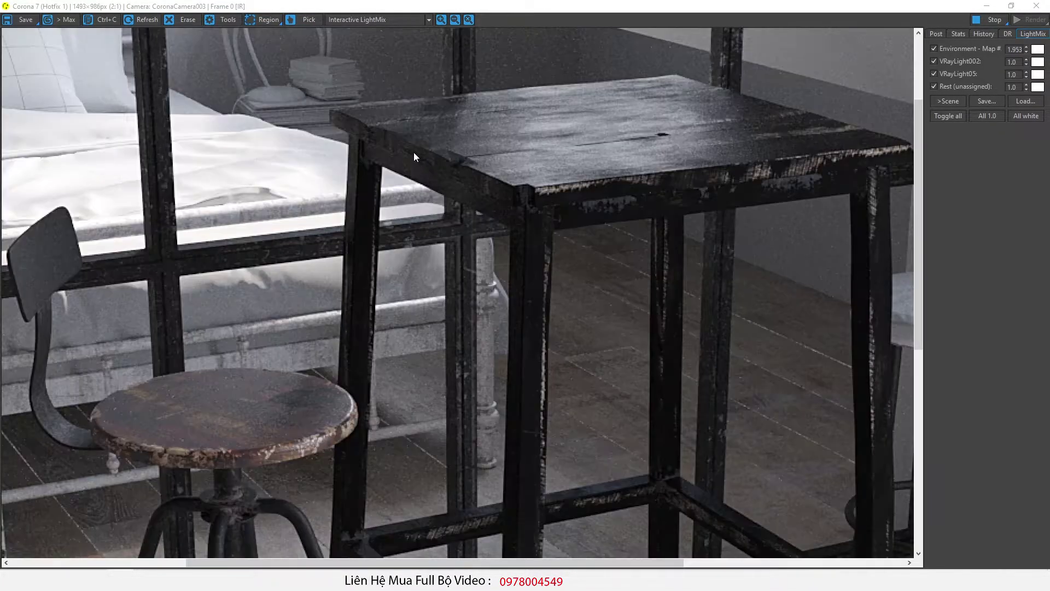
left_click(1036, 6)
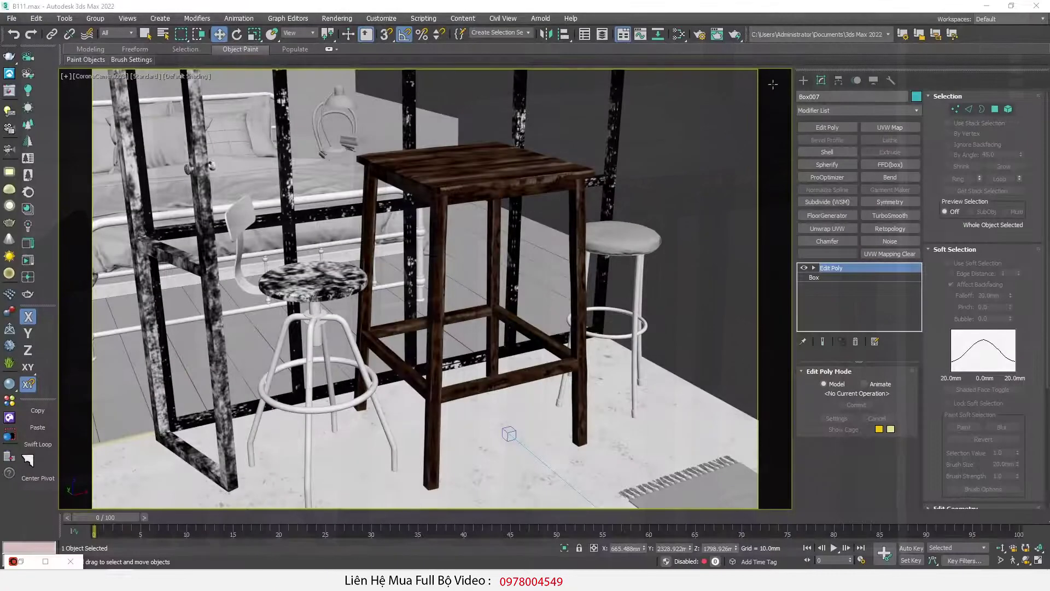
Go to the Metal material view in the Slate Material Editor and open the parameters of Material #66.
left_click(463, 162)
key("m")
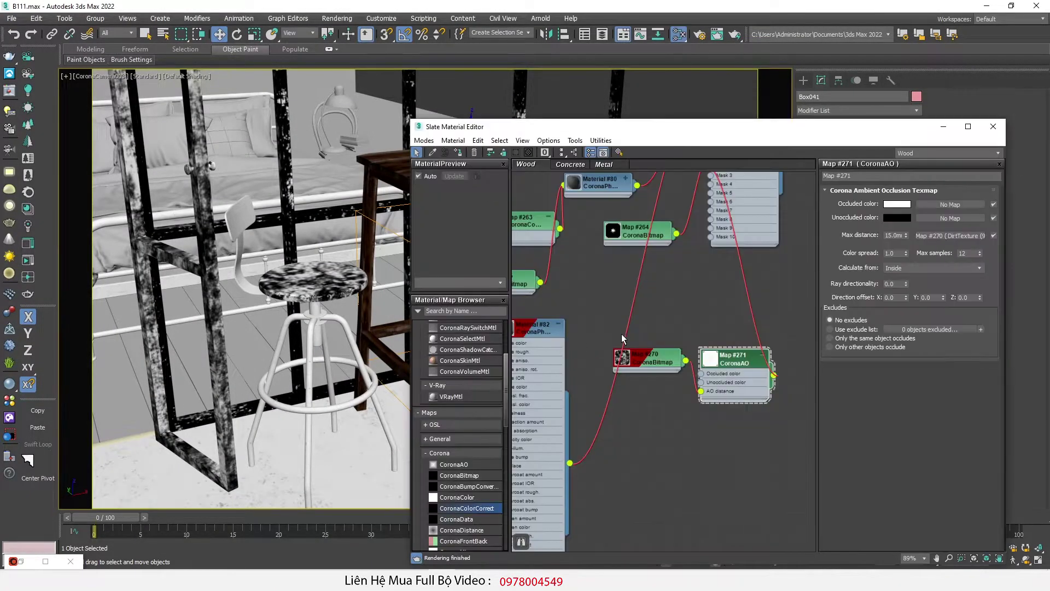
left_click(604, 164)
scroll(671, 289, "down", 4)
middle_click_drag(636, 261, 652, 345)
scroll(643, 307, "up", 7)
left_click(640, 328)
double_click(641, 328)
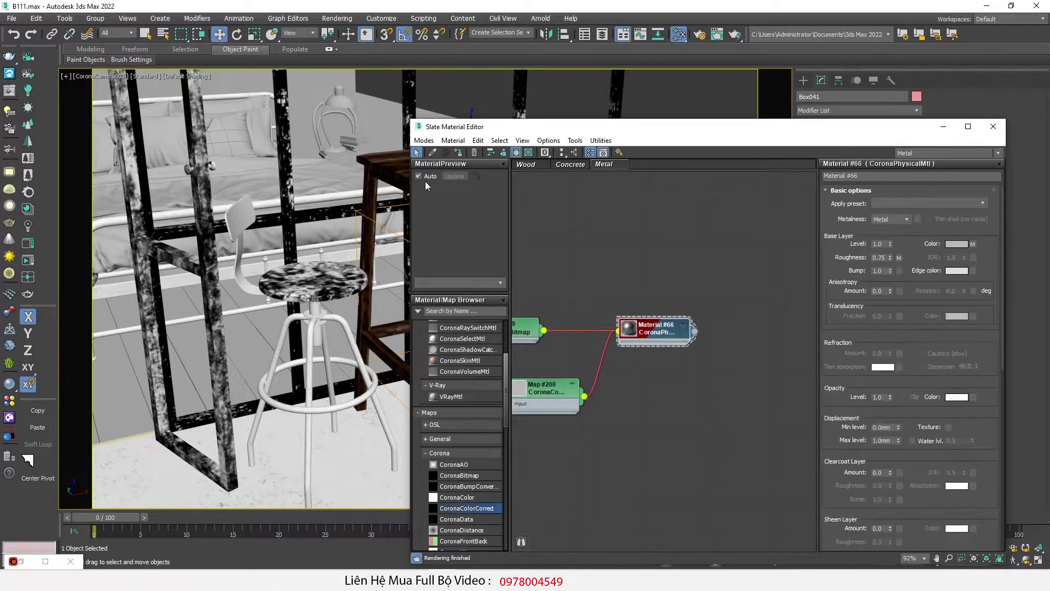
Assign Material #66 to the square table with edged faces displayed, and start the interactive rendering.
left_click(382, 170)
key("F4")
left_click(373, 166)
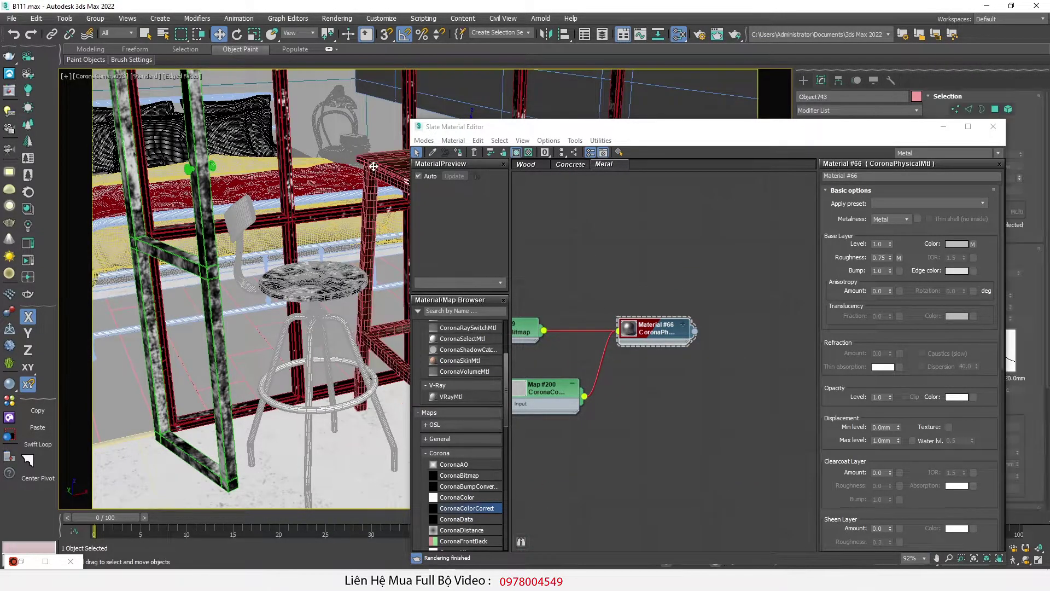
left_click_drag(539, 127, 620, 127)
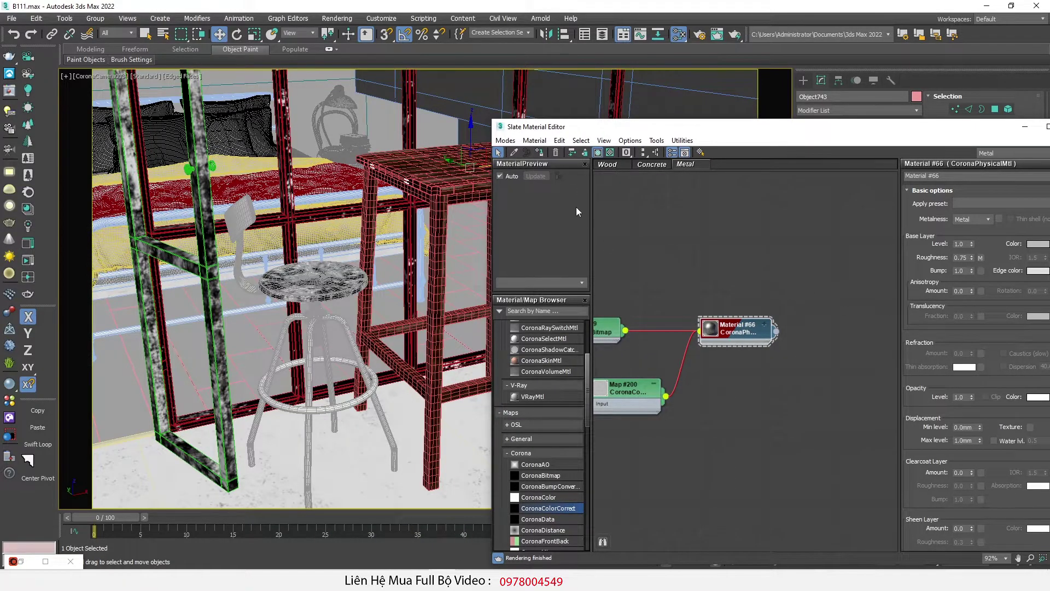
left_click(543, 153)
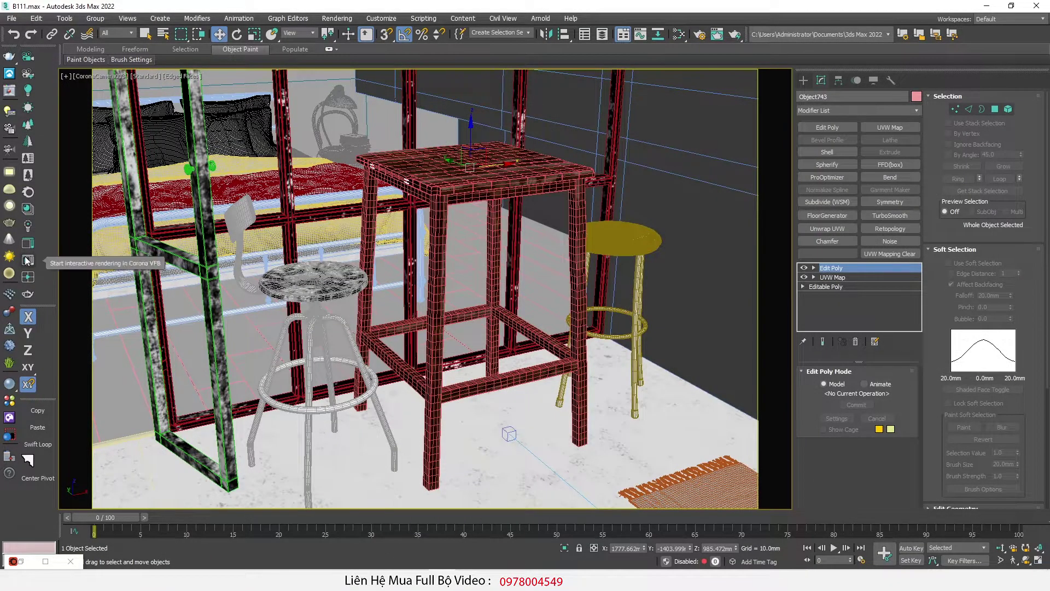
left_click(28, 261)
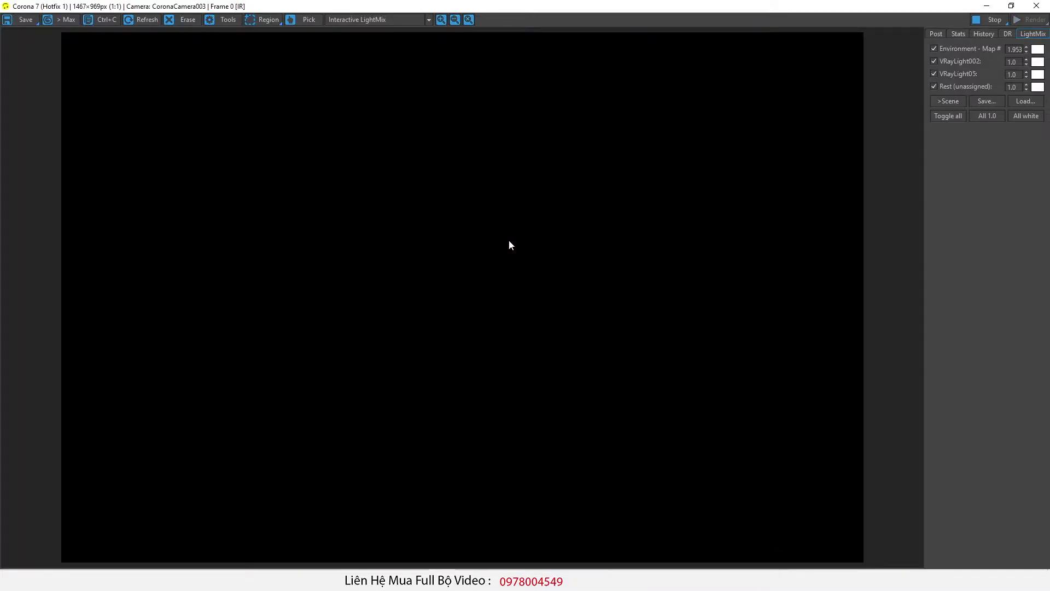